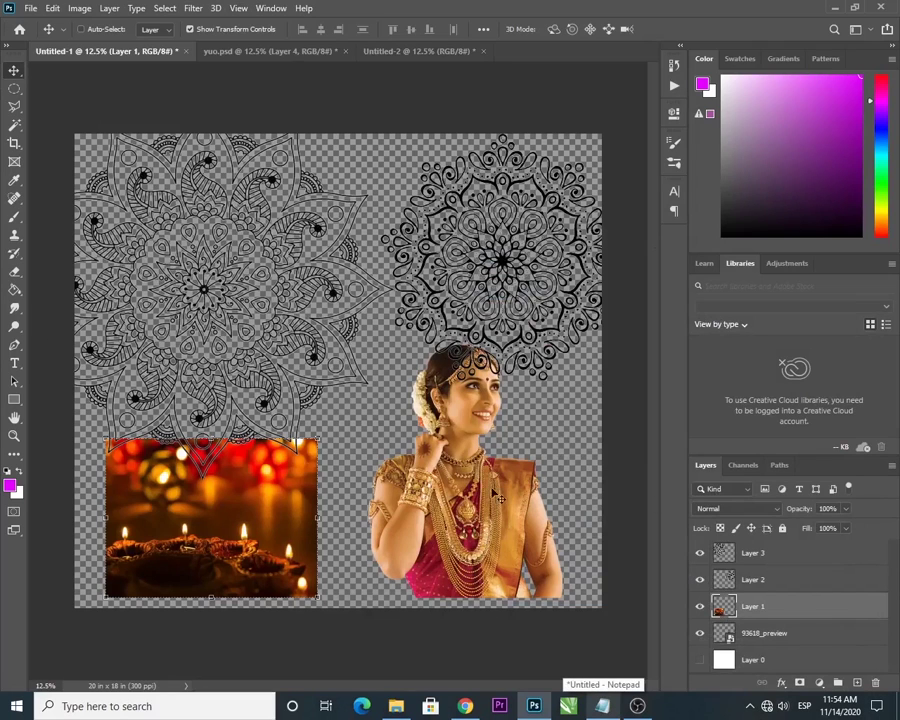
Create a white 6000 x 5400 pixel RGB document named Diwali at 300 pixels/inch, and close the Untitled-2 document.
click(31, 12)
click(42, 21)
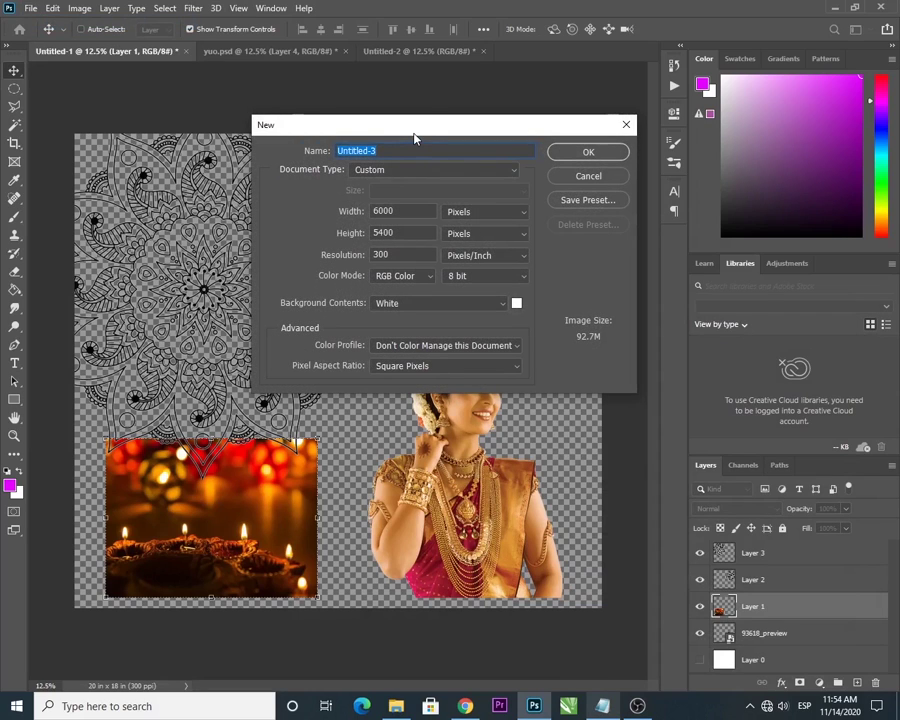
text(Diwali)
click(601, 151)
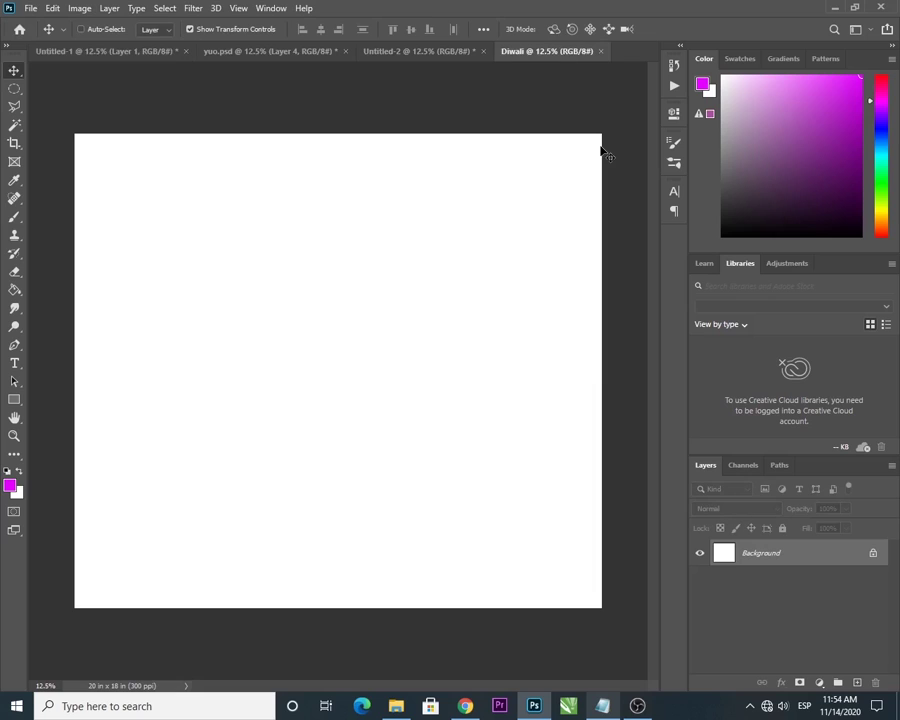
click(483, 51)
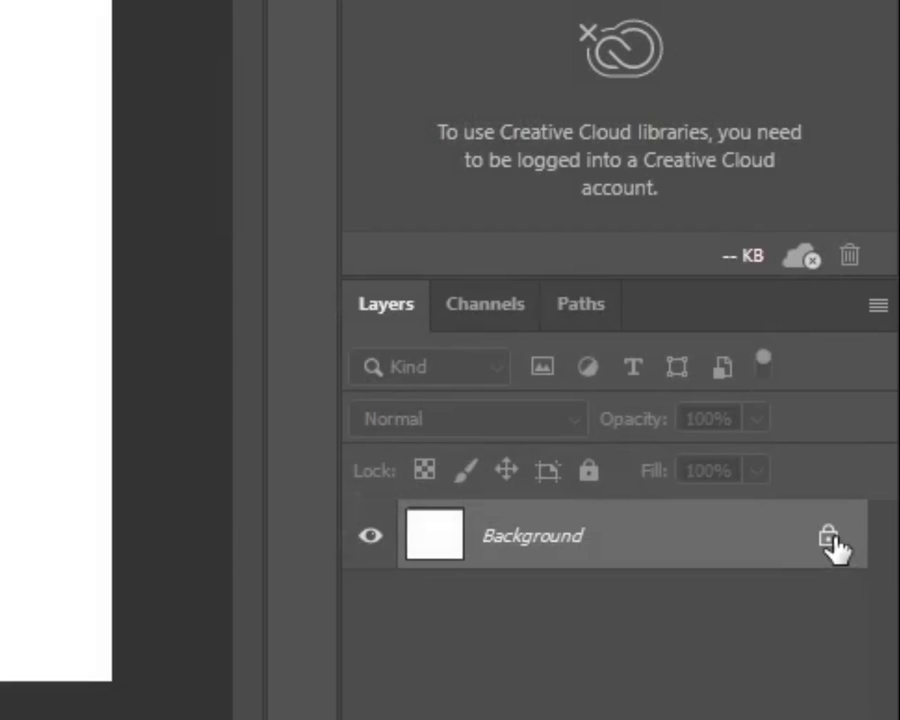
Unlock the Background layer and fill the whole canvas with orange using the Paint Bucket Tool.
click(829, 538)
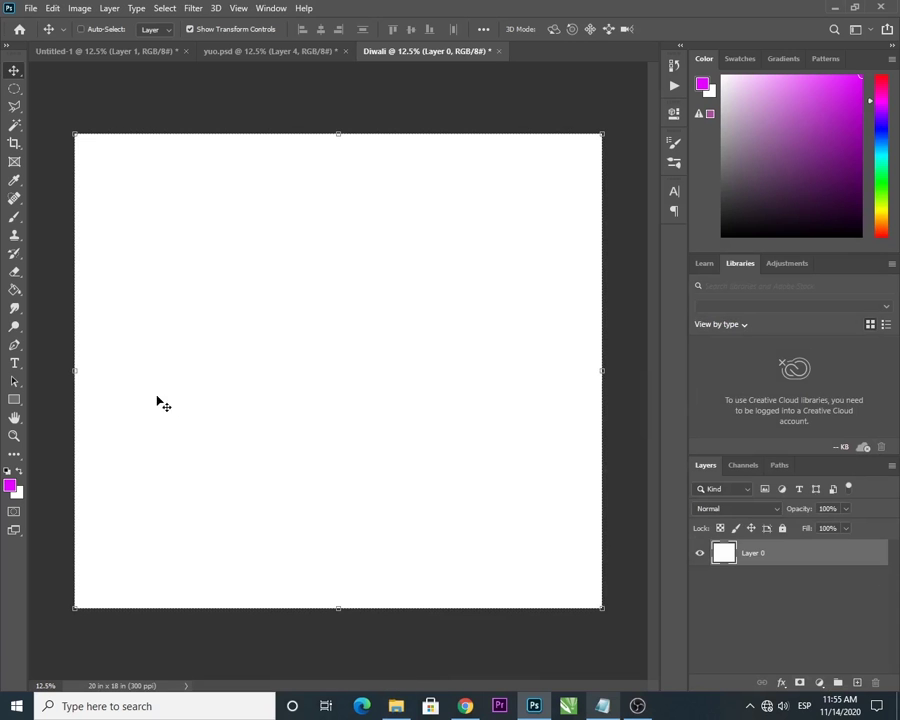
right_click(17, 292)
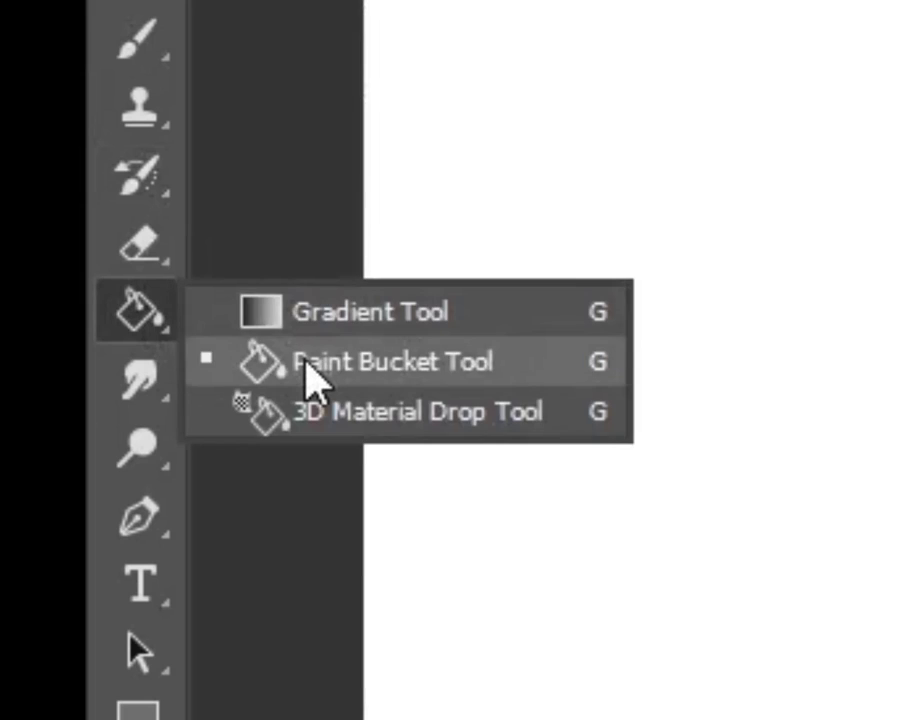
click(60, 306)
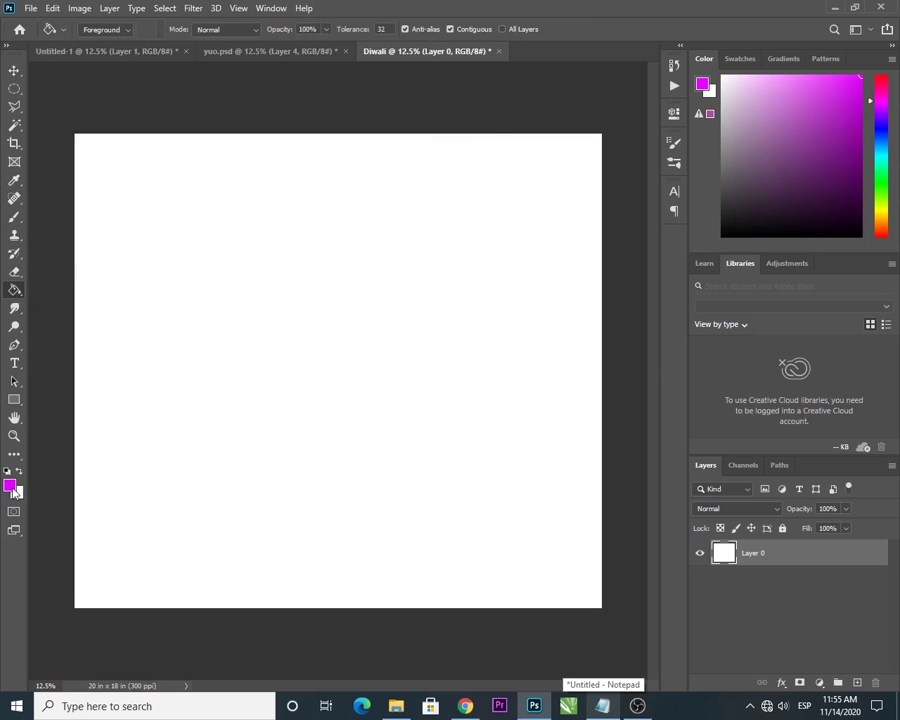
click(11, 486)
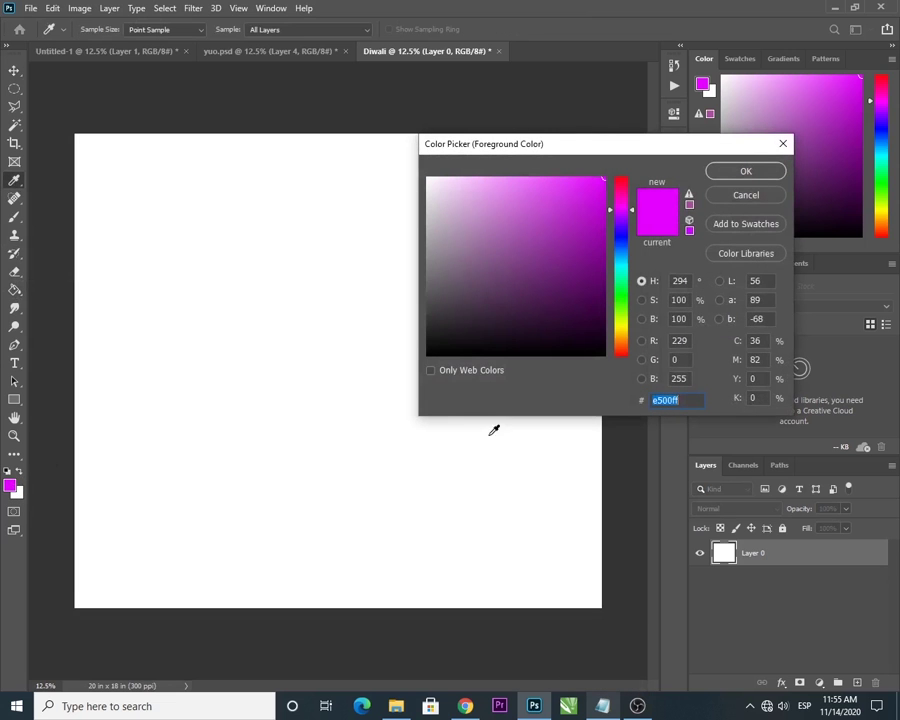
click(775, 175)
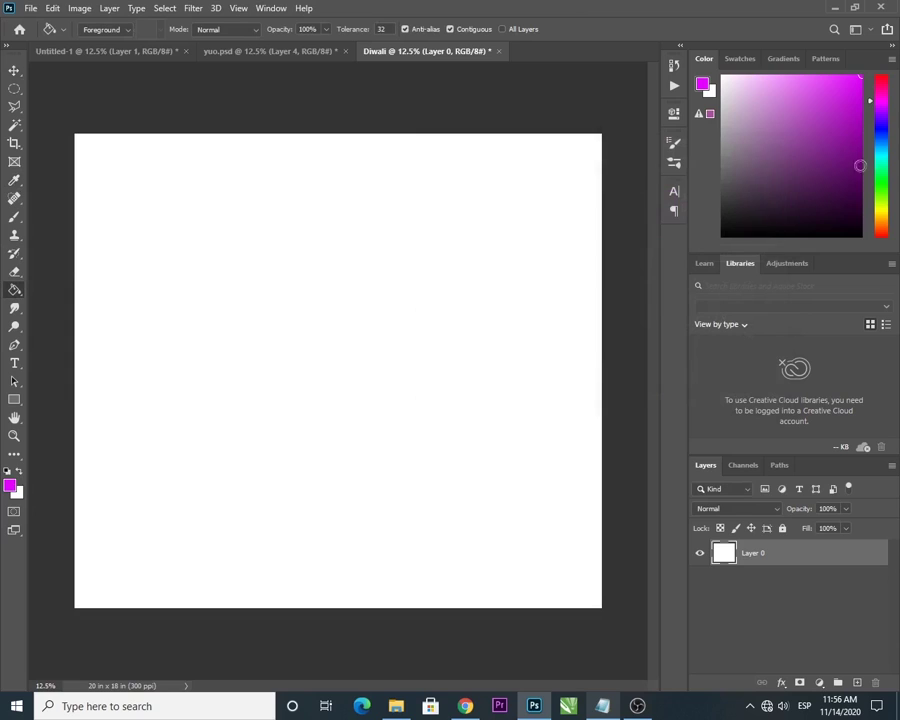
drag(882, 120, 888, 218)
drag(830, 110, 863, 83)
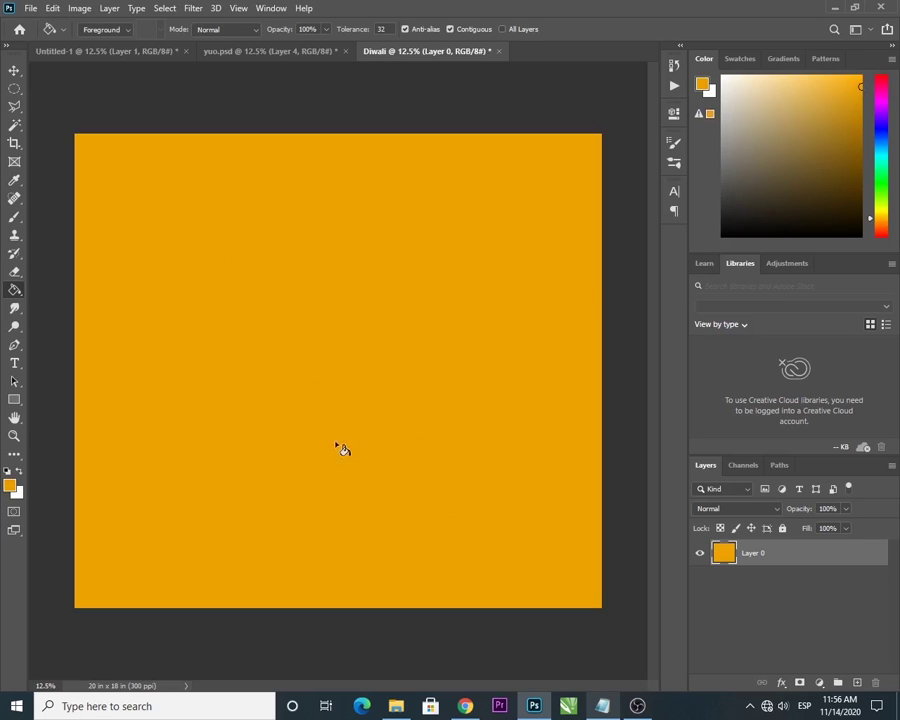
Duplicate the orange layer and narrow the copy from its left edge to about 9 in wide, keeping the full height.
click(14, 70)
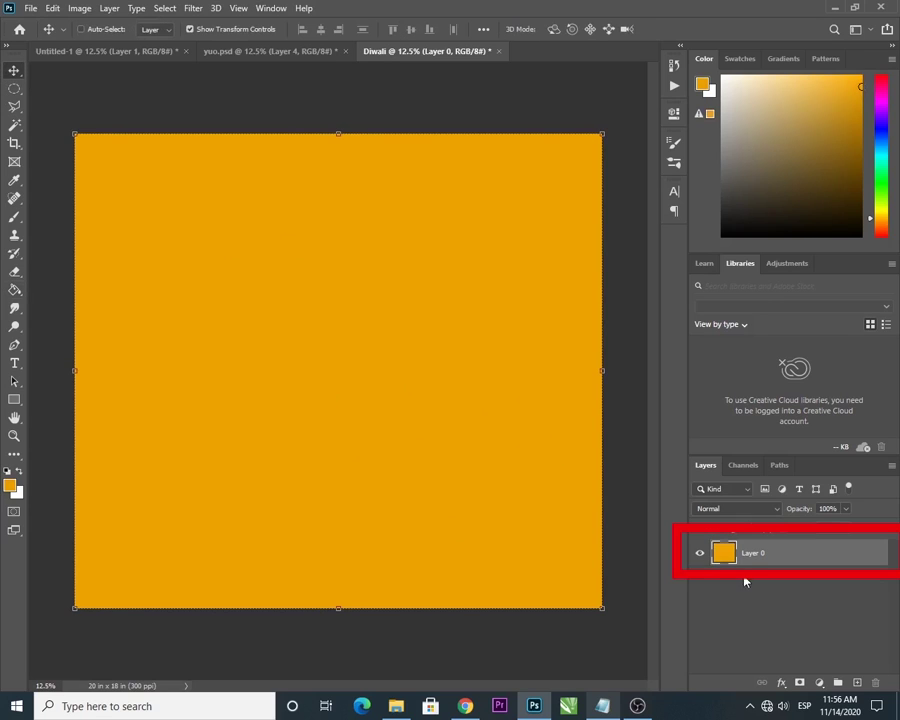
key(ctrl+j)
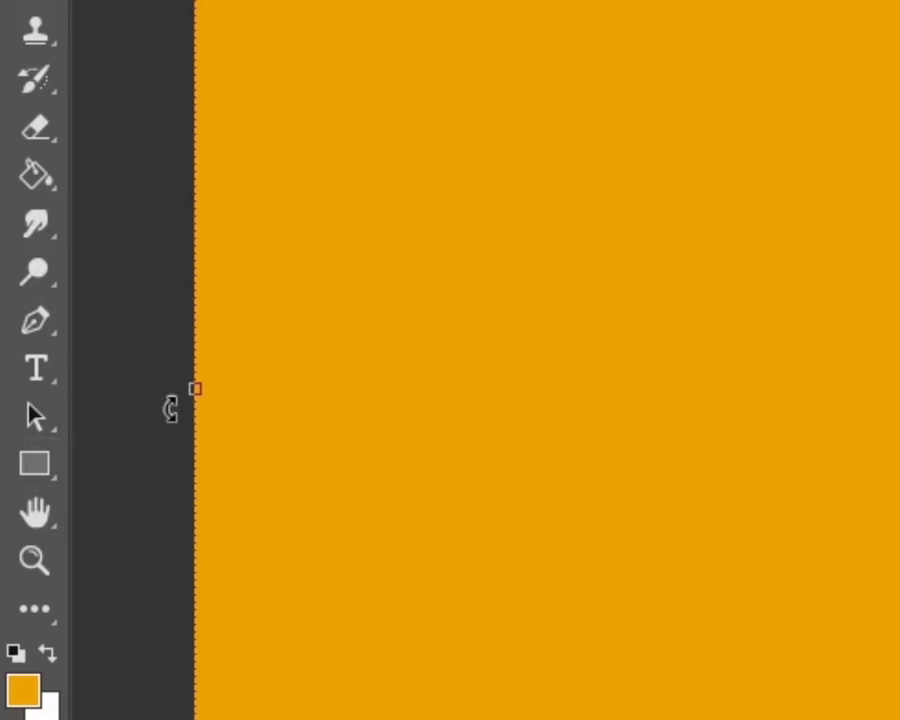
click(74, 371)
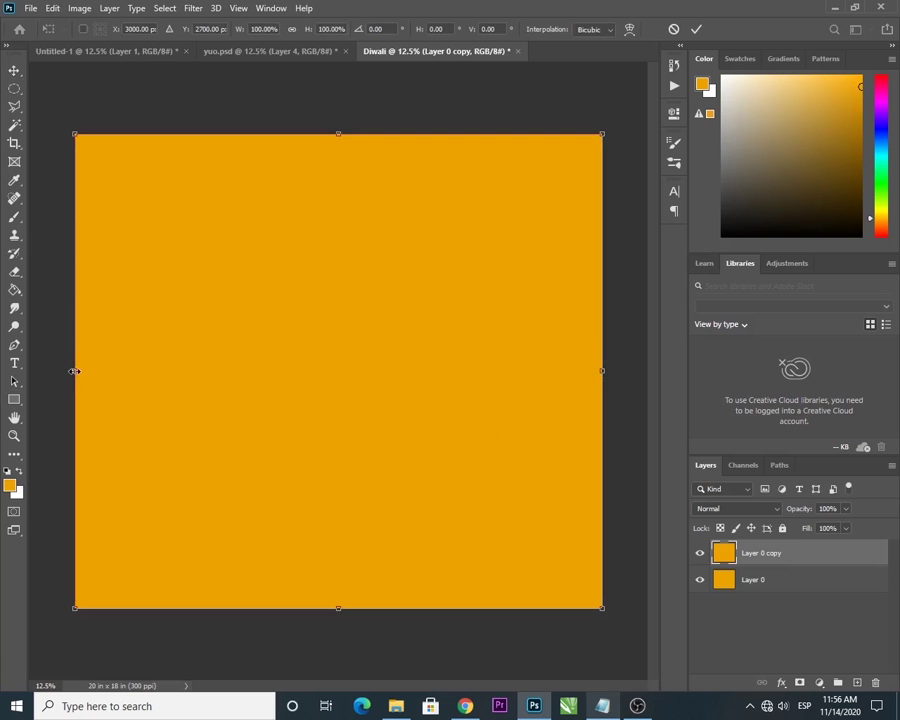
drag(74, 371, 366, 394)
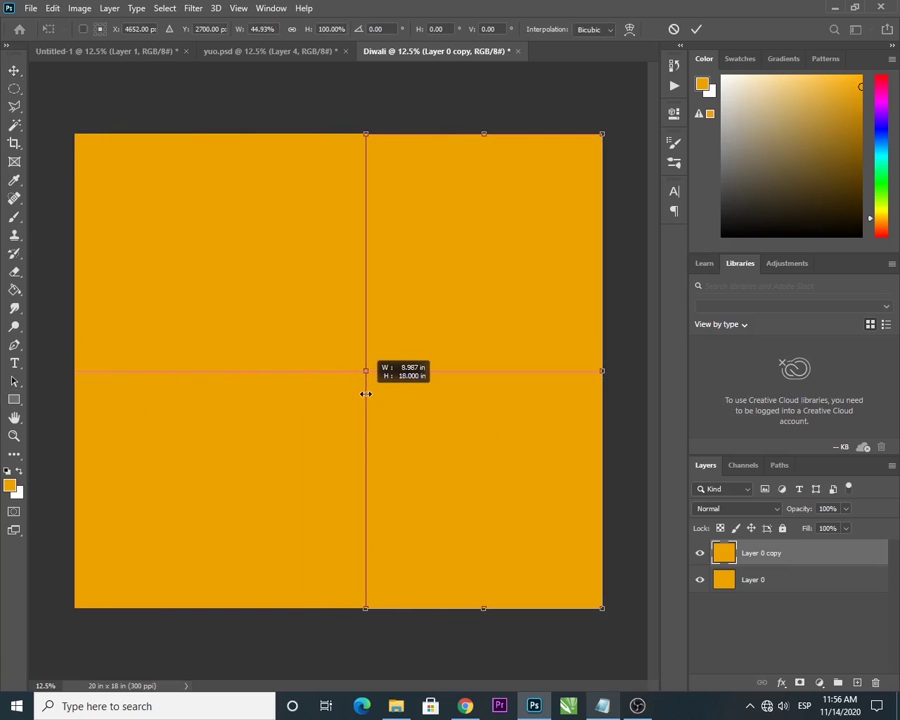
click(696, 29)
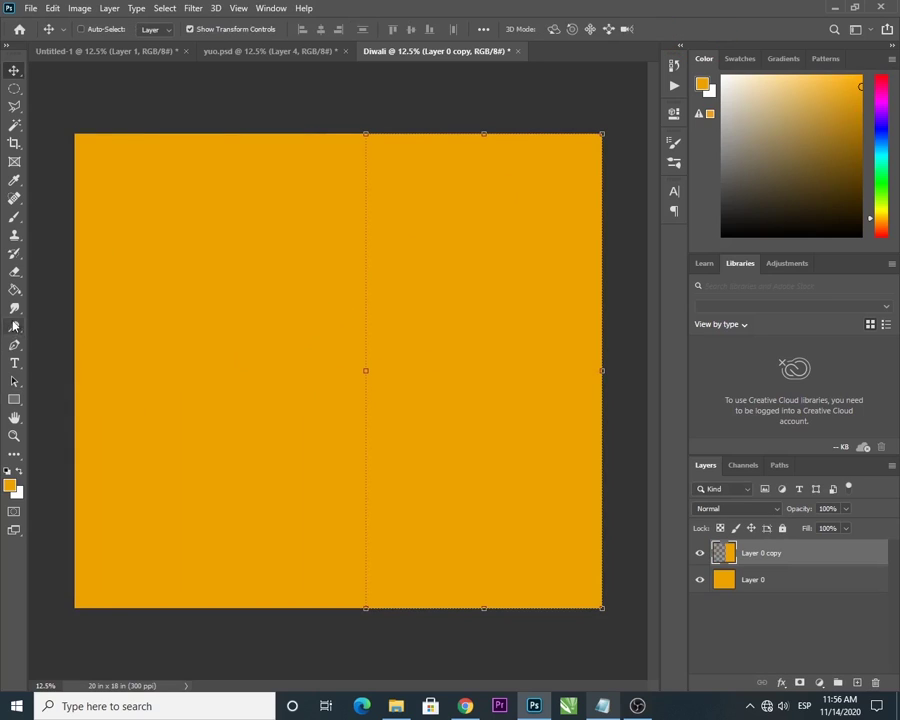
Fill the narrowed layer copy with violet using the Paint Bucket Tool.
key(g)
drag(882, 155, 881, 117)
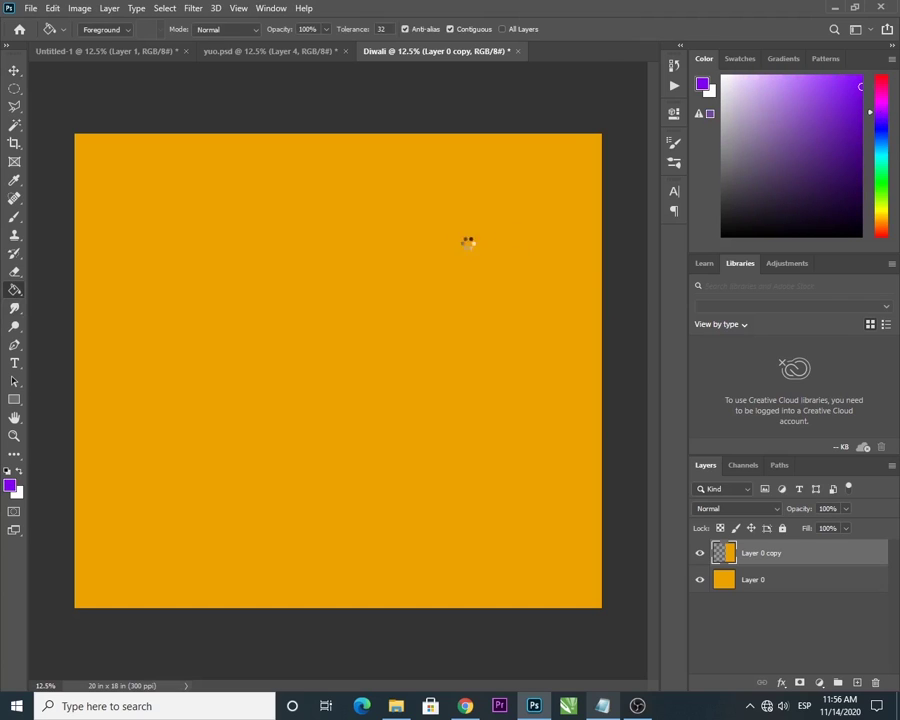
click(467, 242)
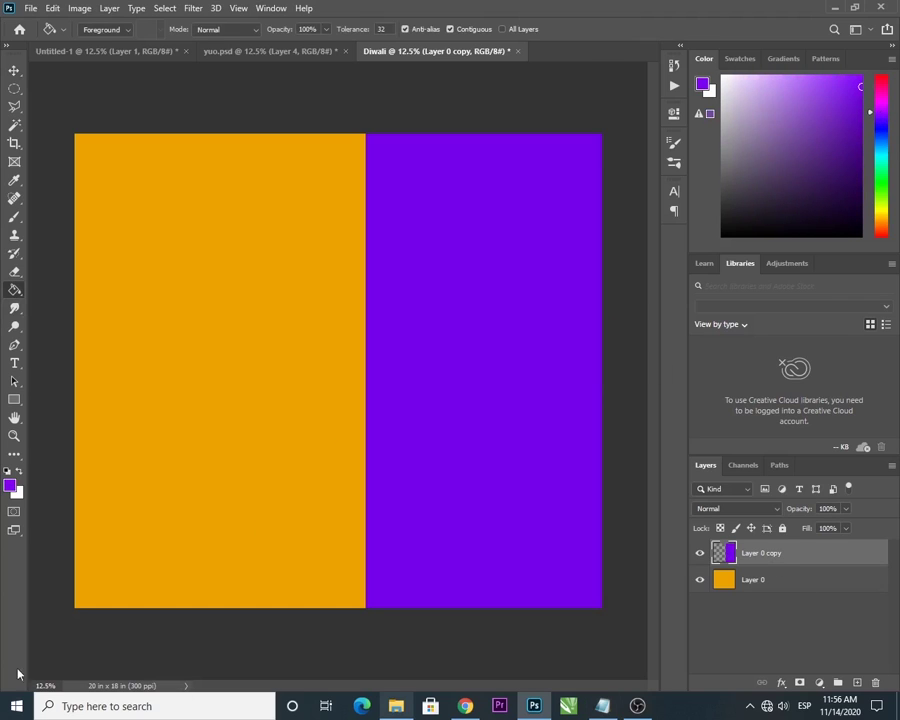
Duplicate the violet layer, scale the copy to about 95% width and 47% height, and center it on the color boundary in the canvas's upper half.
click(14, 70)
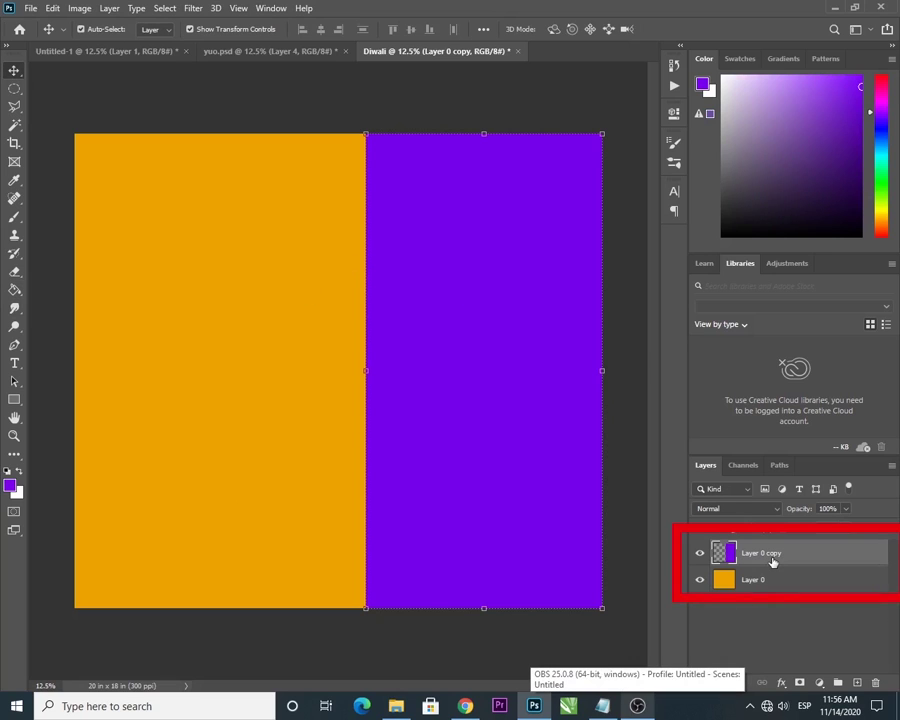
key(ctrl+j)
drag(446, 374, 244, 396)
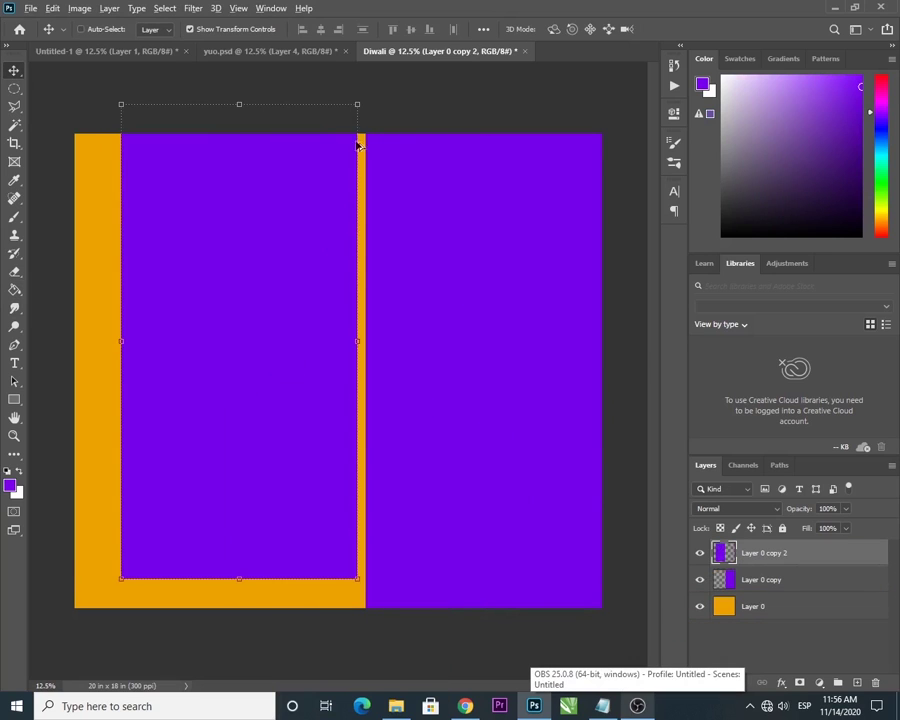
drag(357, 104, 305, 210)
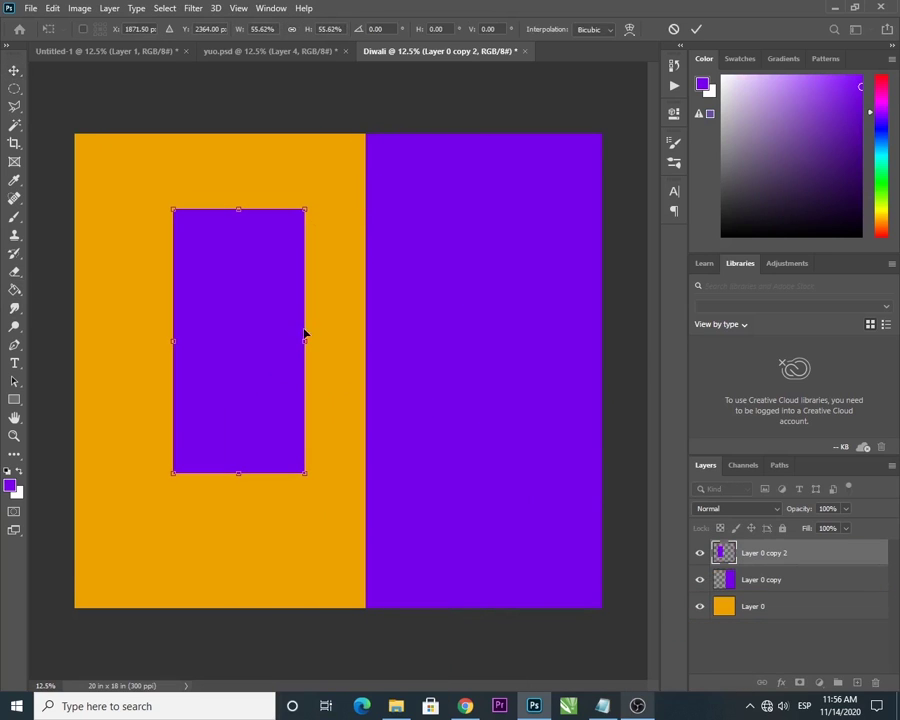
drag(305, 333, 410, 350)
drag(408, 208, 390, 229)
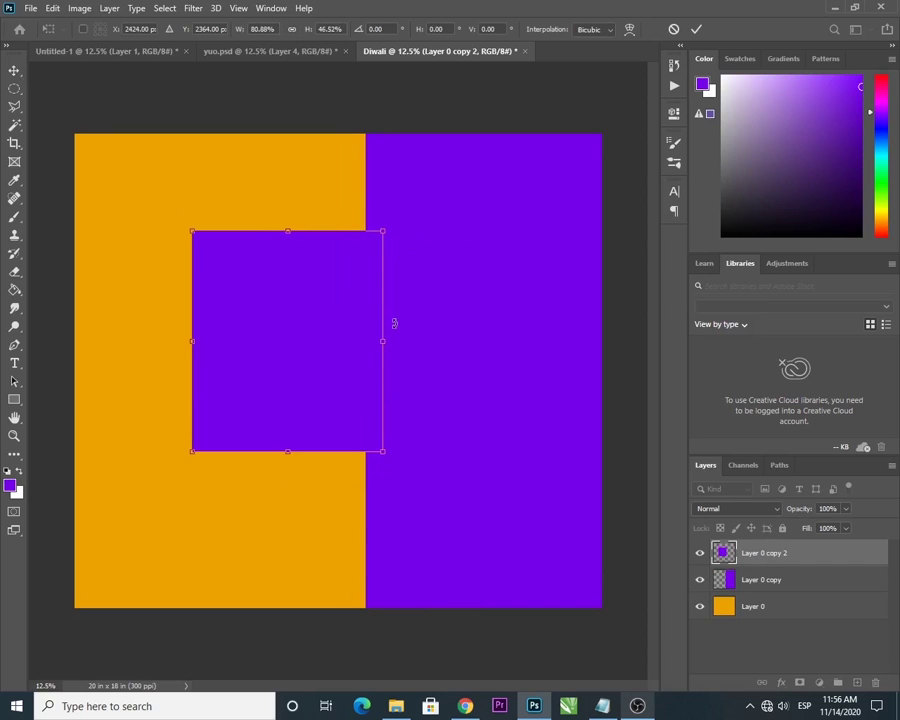
drag(388, 347, 414, 345)
drag(328, 354, 384, 288)
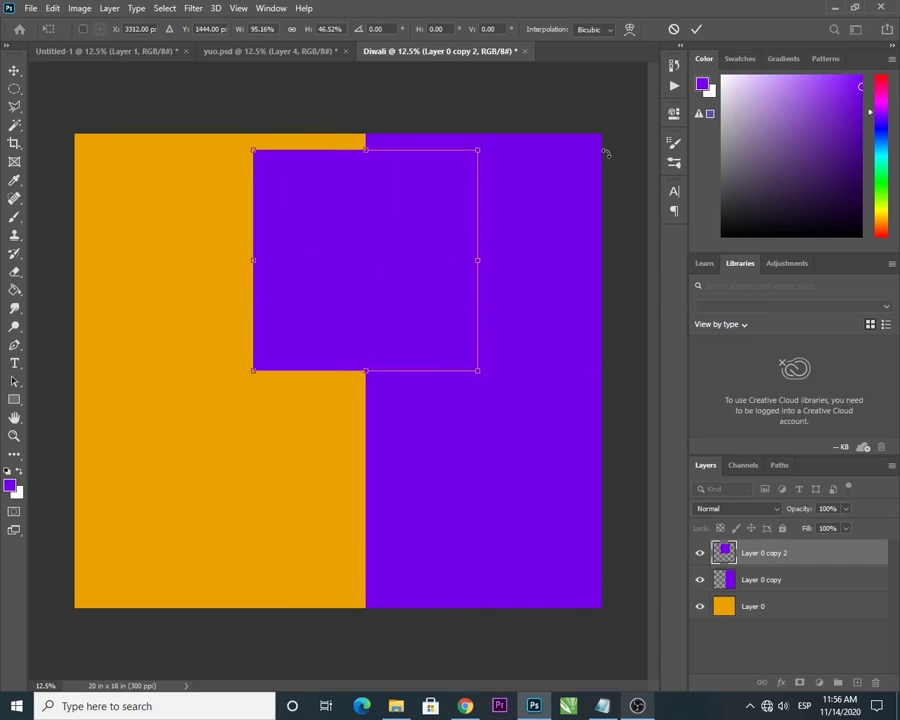
click(697, 29)
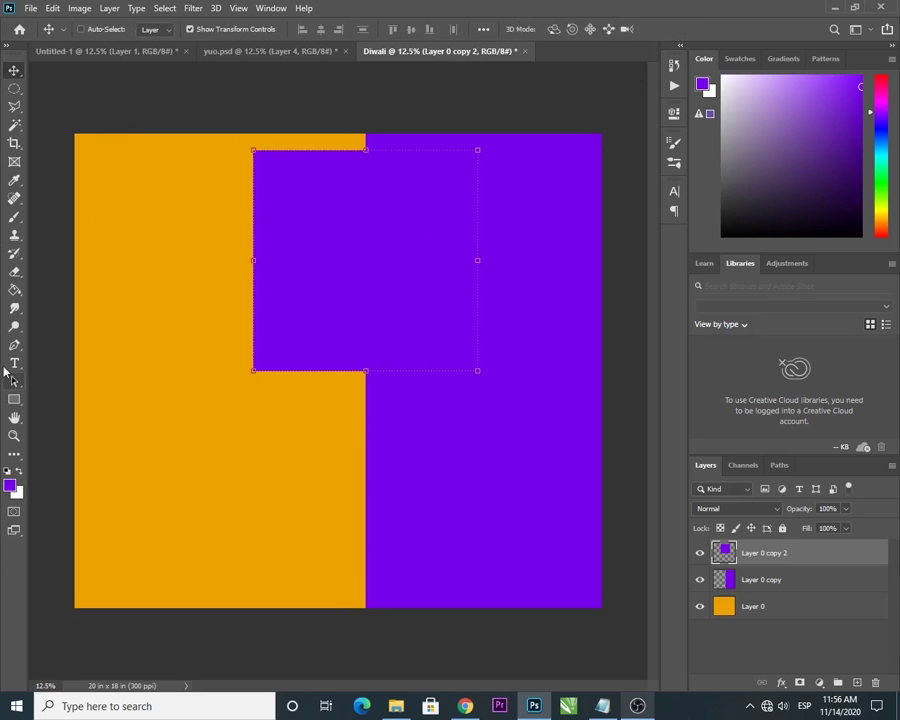
Fill the nearly square layer copy with magenta using the Paint Bucket Tool.
click(14, 289)
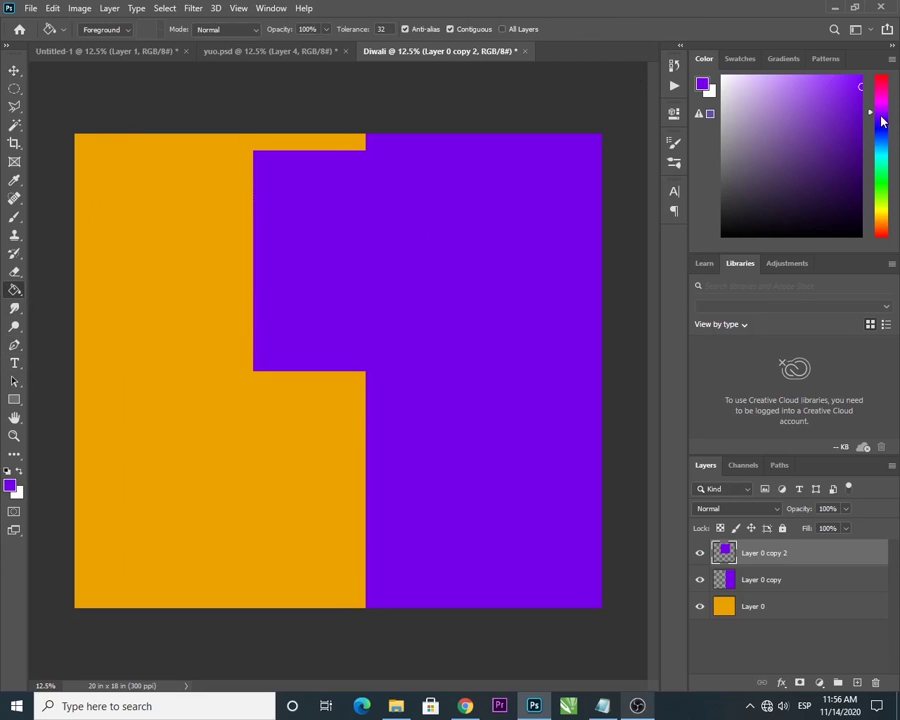
drag(882, 121, 882, 111)
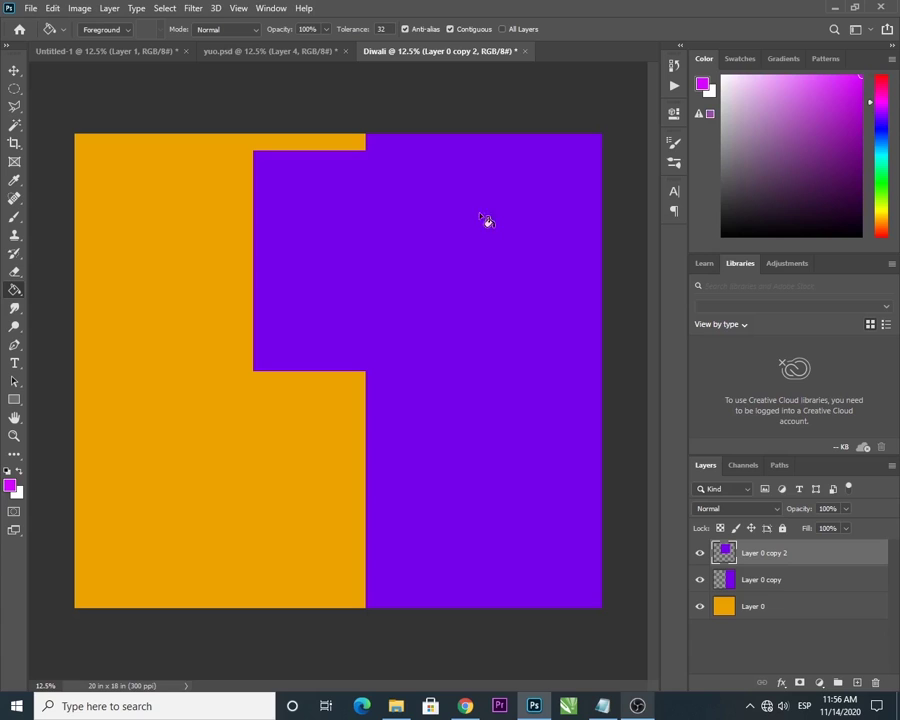
click(456, 233)
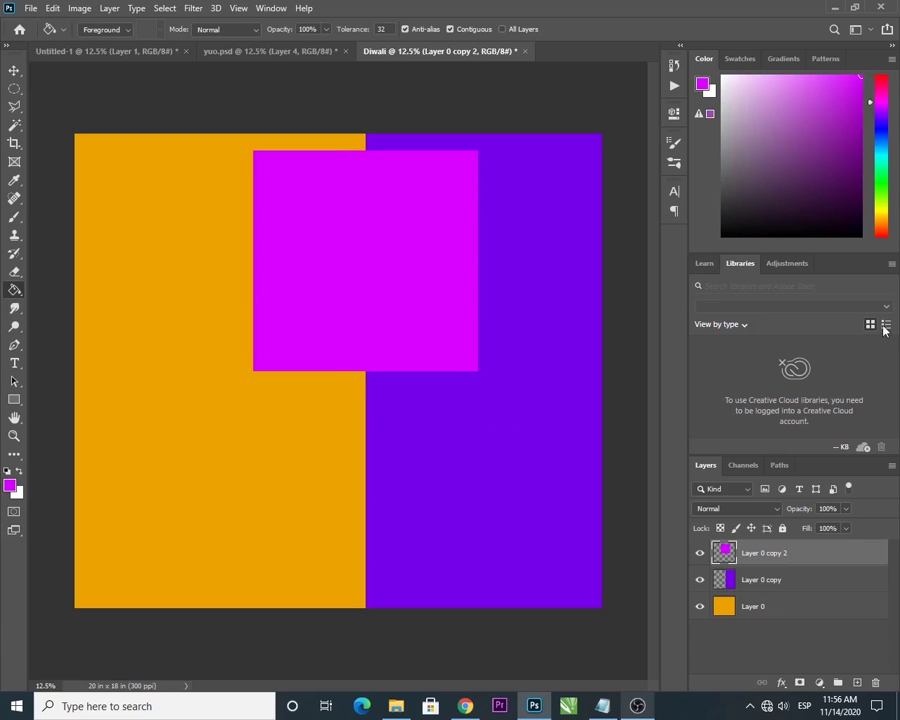
Duplicate the magenta square and scale the copy proportionally about its center to about 88%.
click(12, 71)
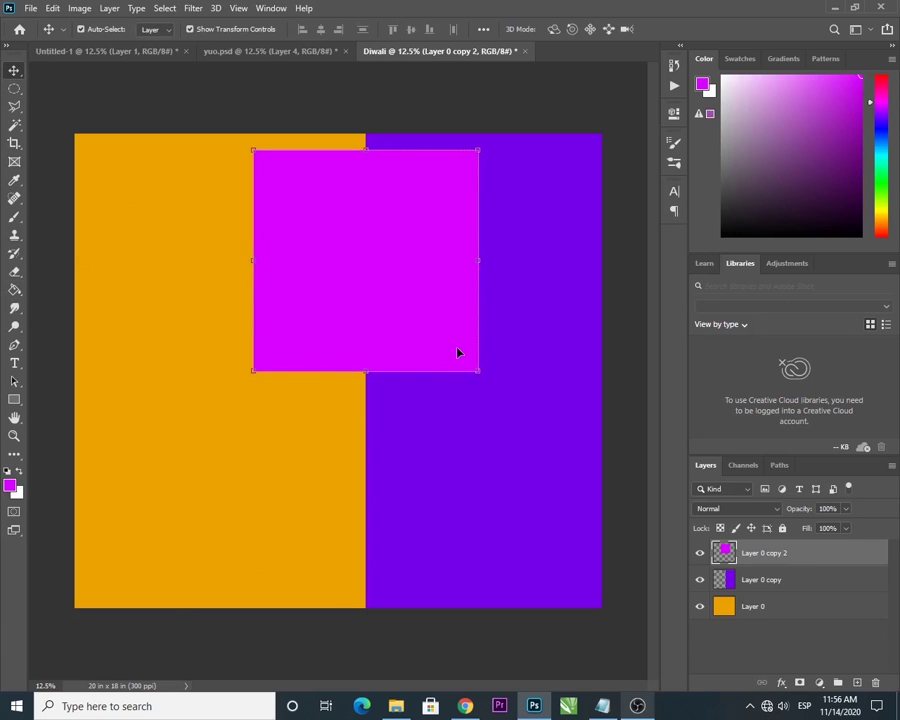
key(ctrl+j)
drag(478, 153, 466, 164)
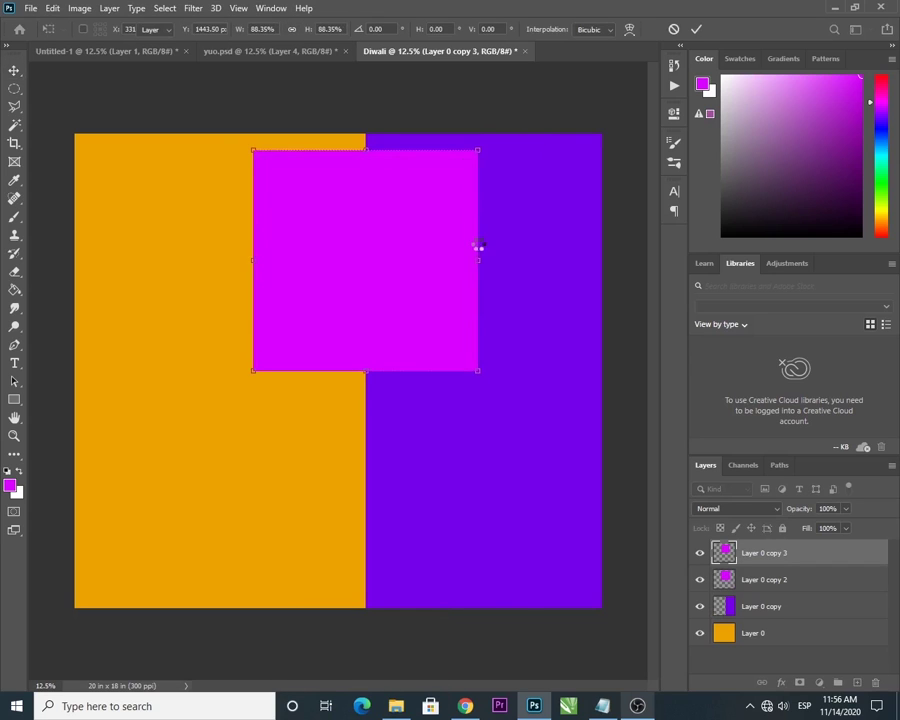
key(Return)
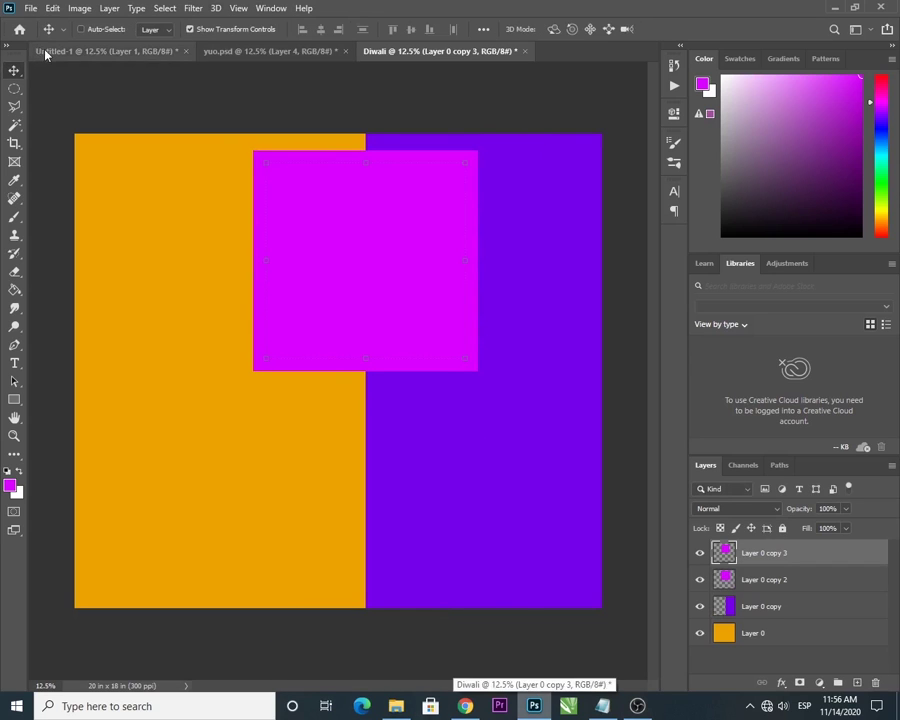
Copy the candle-lit diya photo from Untitled-1 into the Diwali document and enlarge it over the magenta square.
click(105, 51)
ctrl+click(214, 522)
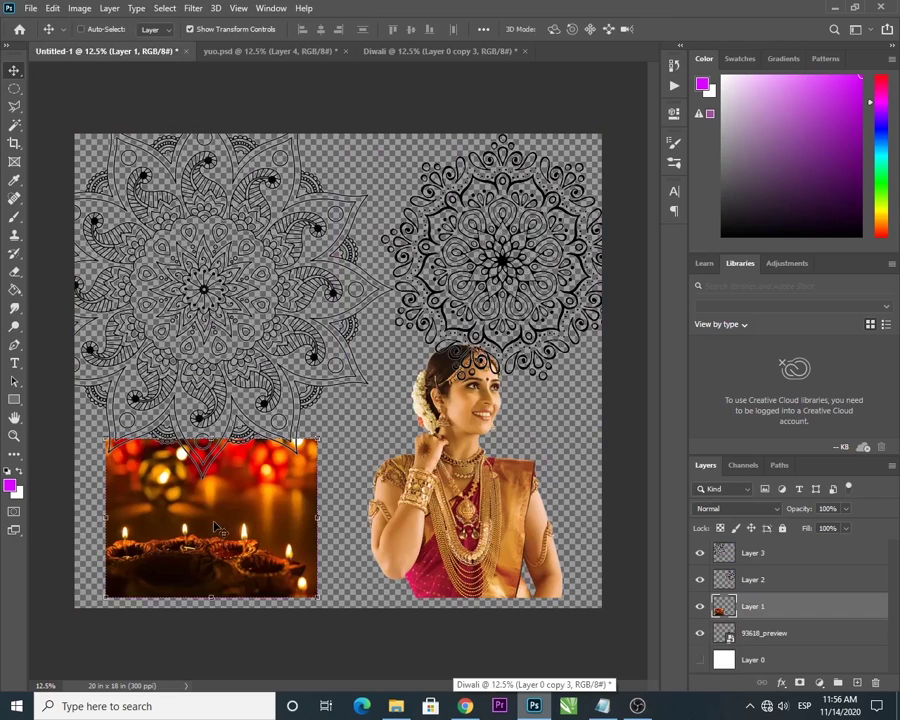
drag(218, 527, 261, 260)
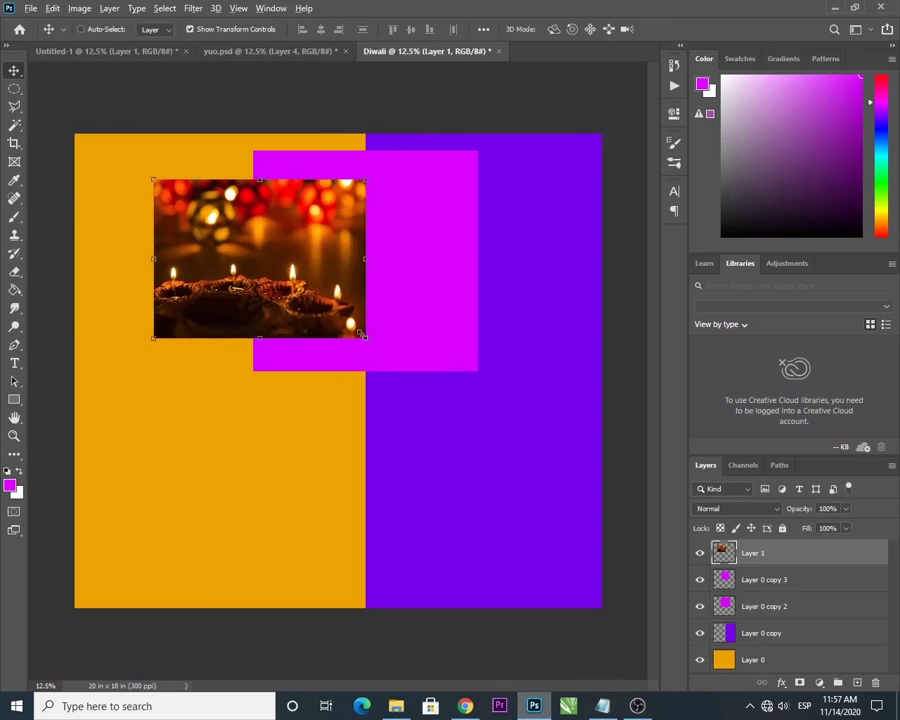
drag(370, 341, 445, 346)
click(697, 30)
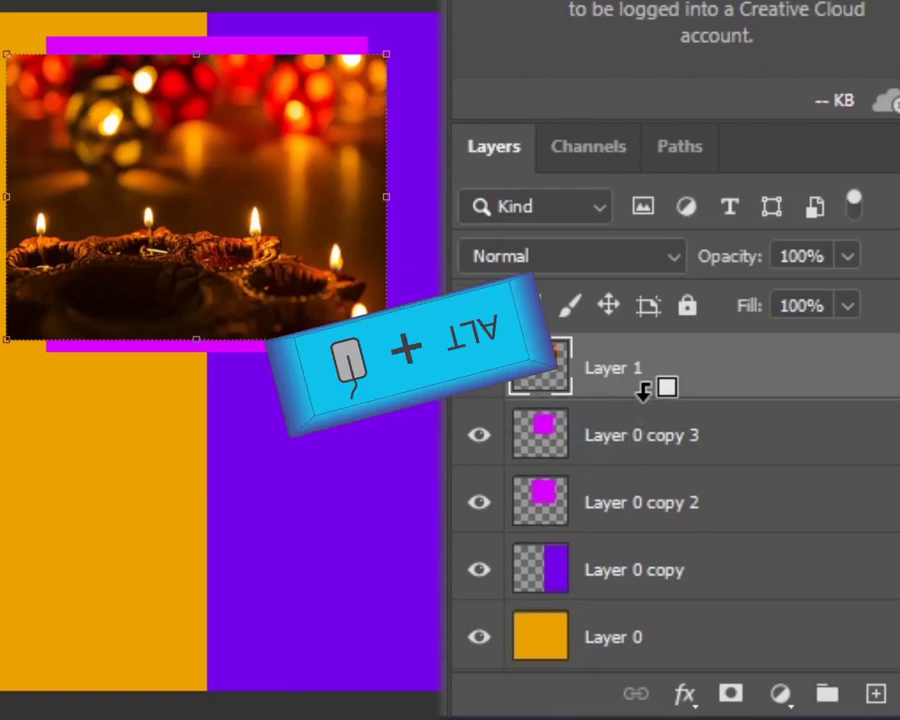
Clip the diya photo to the smaller magenta square and reposition it so it fills the frame.
alt+click(643, 392)
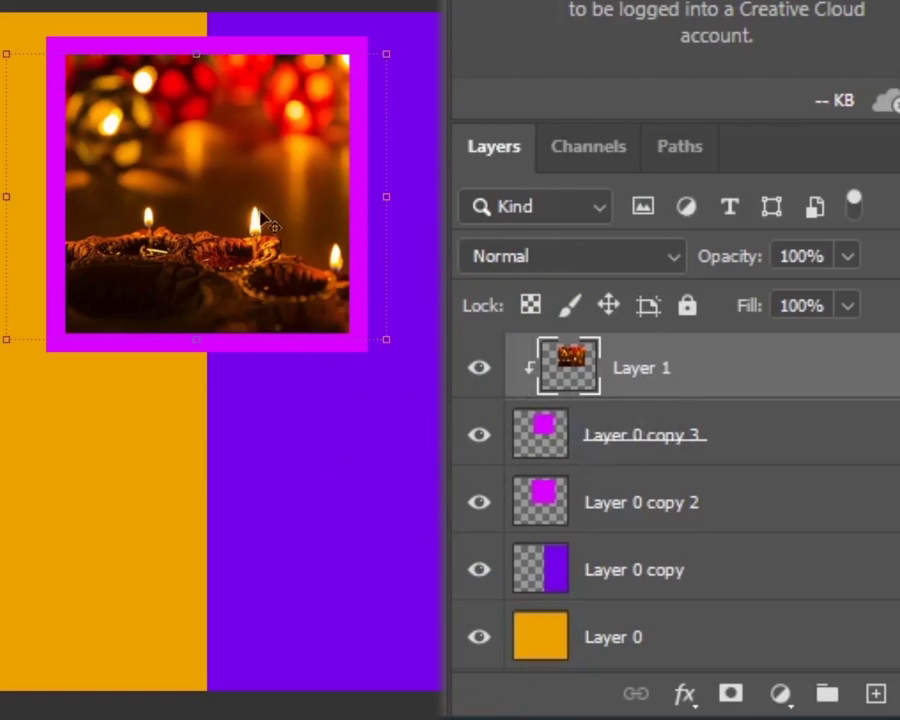
drag(260, 220, 296, 205)
mouse_move(427, 270)
mouse_down()
mouse_move(397, 269)
mouse_move(421, 270)
mouse_up()
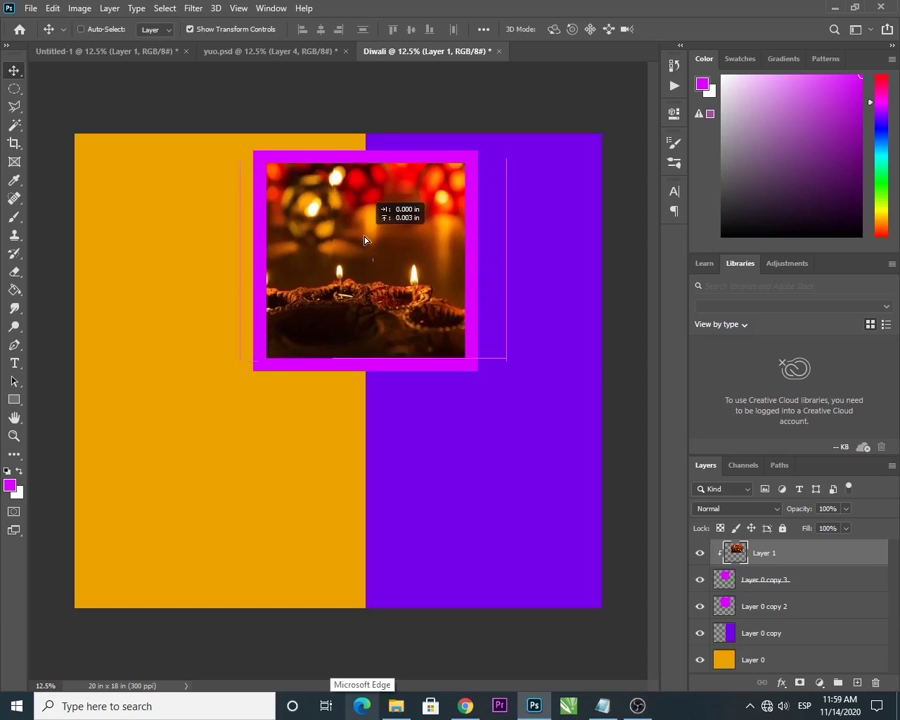
drag(370, 192, 370, 194)
Select the 93618_preview layer with the woman in traditional dress in the Untitled-1 document.
click(58, 51)
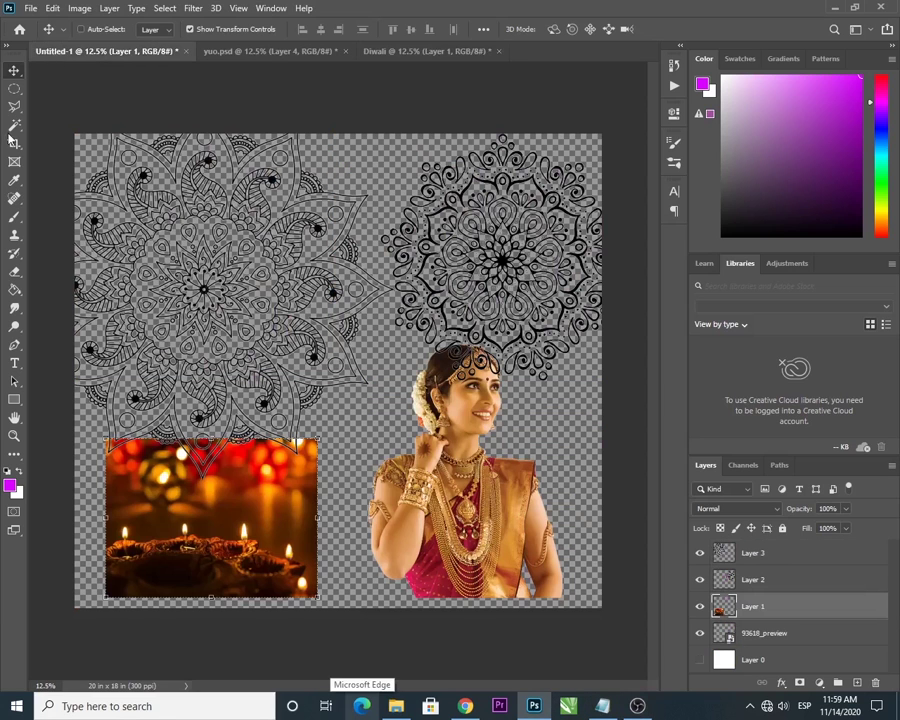
click(765, 633)
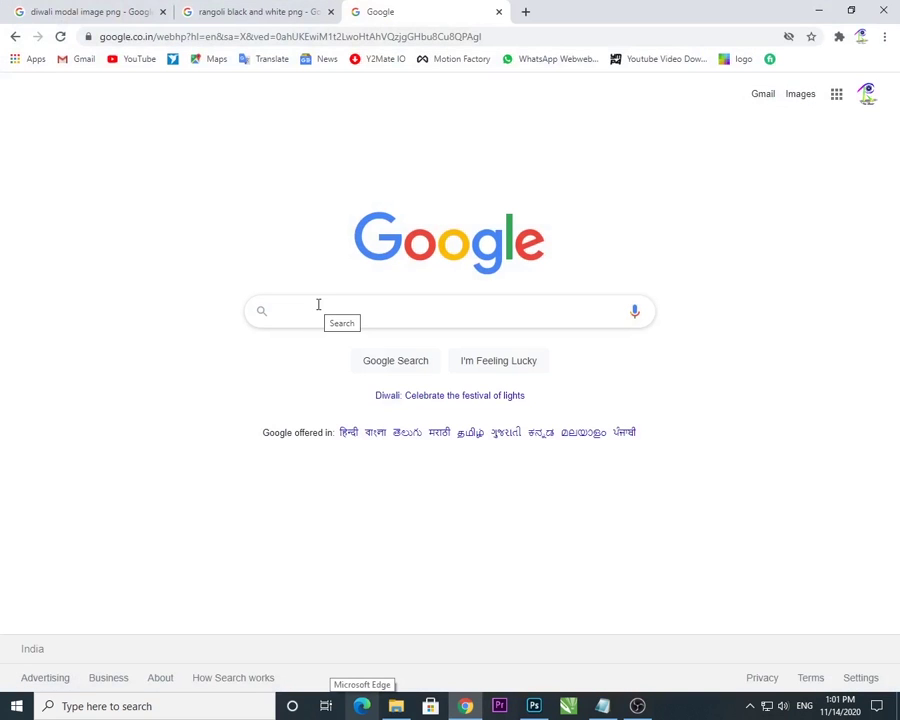
Switch to Chrome and search Google Images for "diwali model IMAGES PNG".
text(diwali model IMAGES PNG)
key(Return)
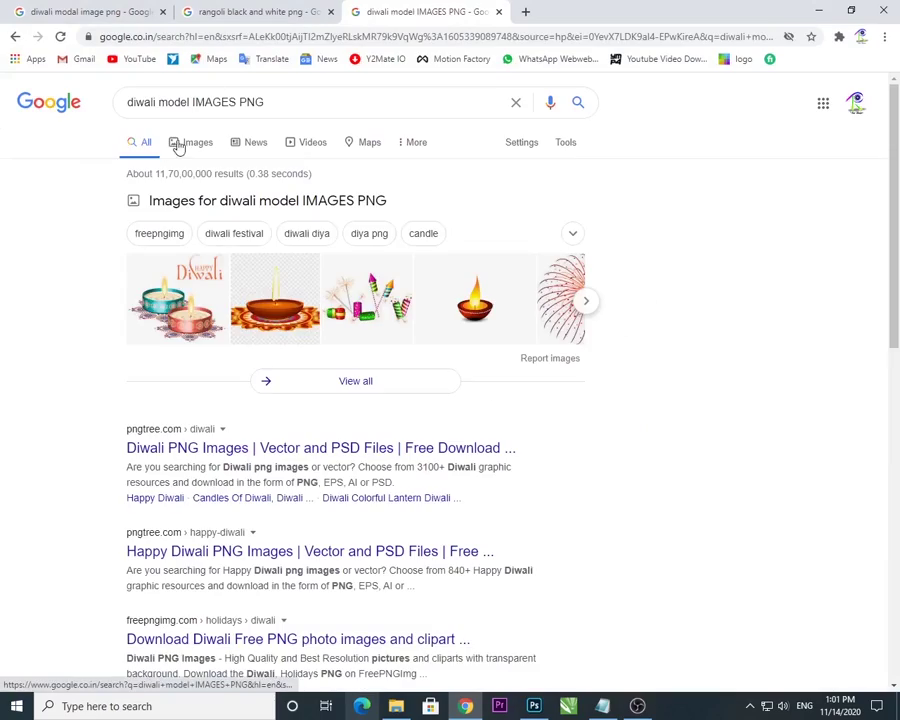
click(178, 146)
Open the favpng.com jewellery model picture among the image results, look over its related images, and copy the picture.
scroll(540, 350, down, 3)
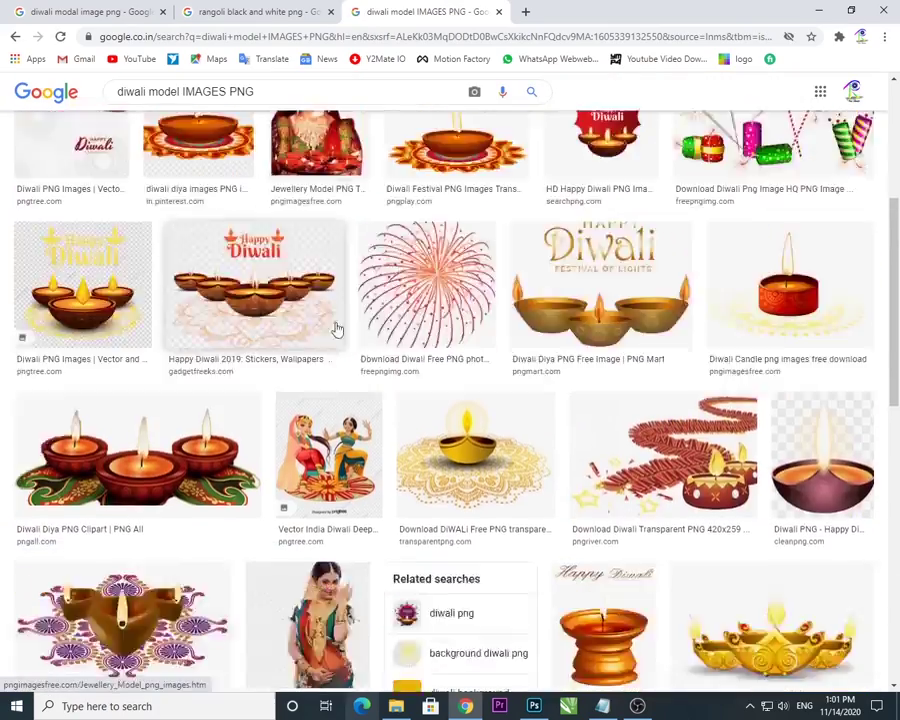
scroll(337, 330, down, 4)
click(380, 262)
scroll(690, 400, down, 5)
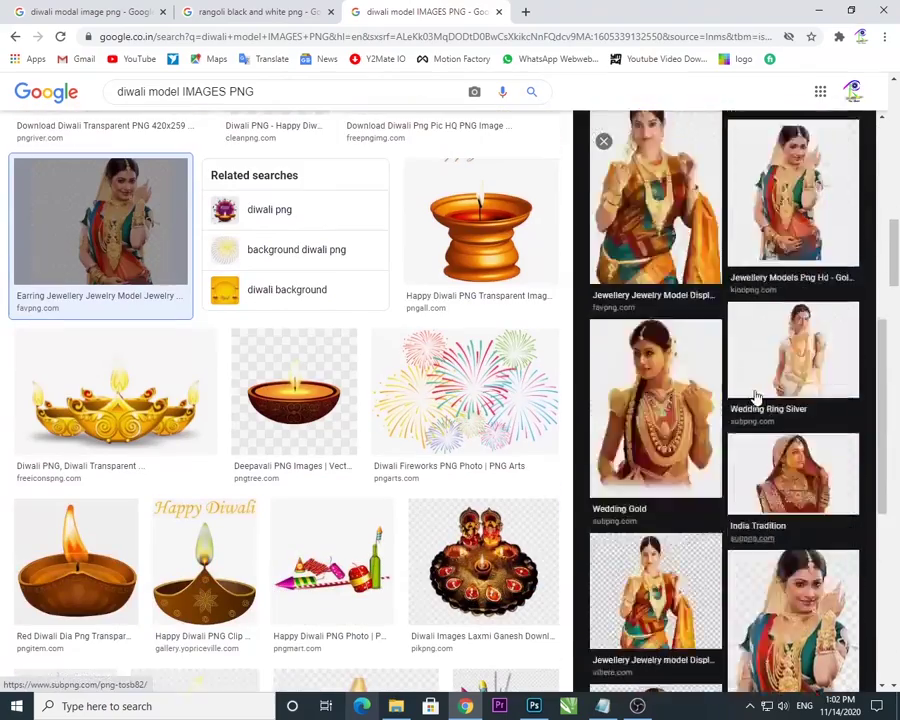
scroll(740, 360, up, 5)
right_click(688, 296)
click(730, 444)
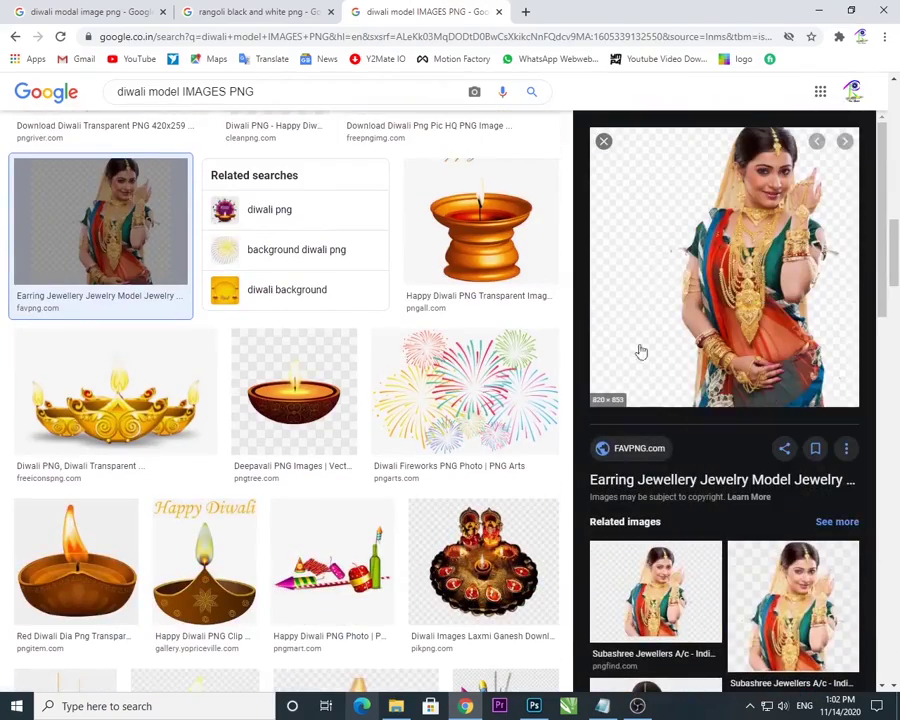
Open the IMGBIN.com jewellery model picture from the related images and examine the further related model pictures.
scroll(700, 500, down, 10)
click(668, 318)
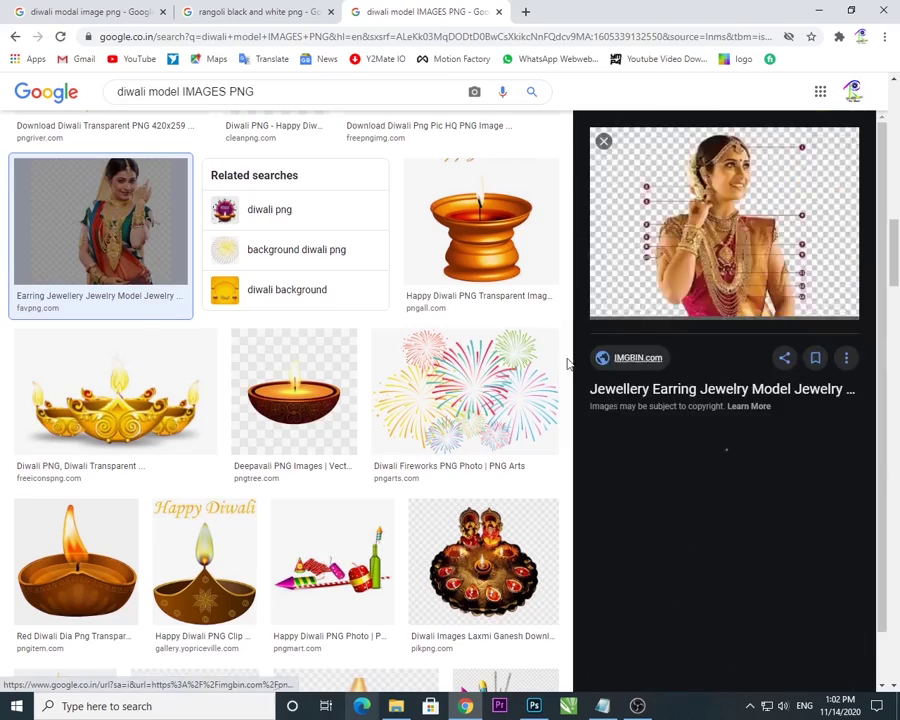
scroll(740, 357, down, 5)
scroll(743, 295, up, 2)
scroll(720, 360, down, 3)
scroll(688, 435, up, 4)
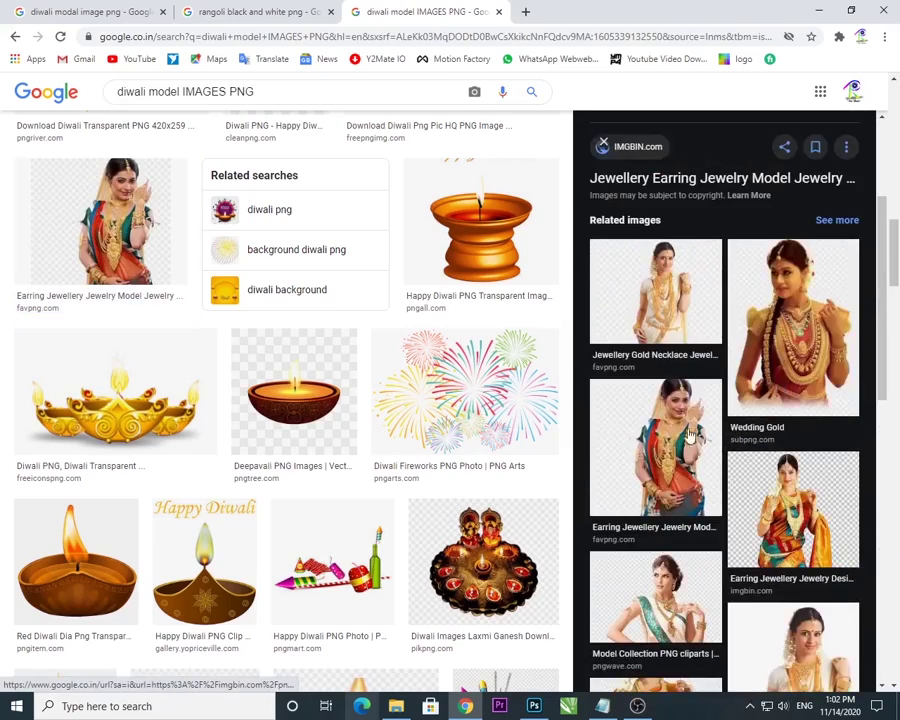
scroll(599, 540, down, 5)
scroll(810, 518, up, 6)
scroll(816, 518, down, 5)
click(829, 424)
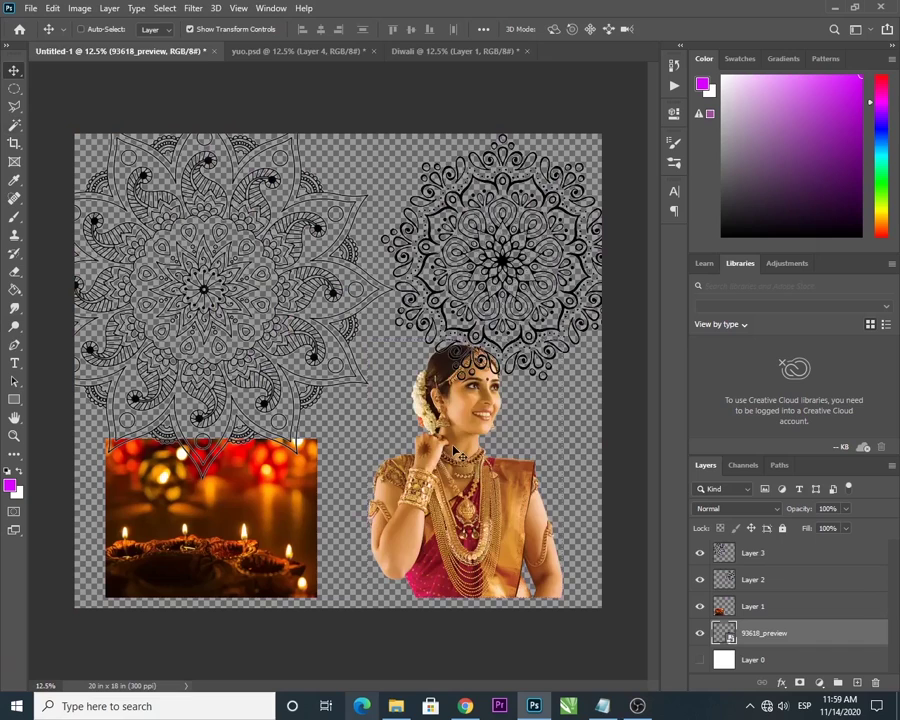
In Photoshop, copy the woman's image from Untitled-1 into the Diwali document and place it in the poster's lower-left corner.
drag(430, 360, 212, 346)
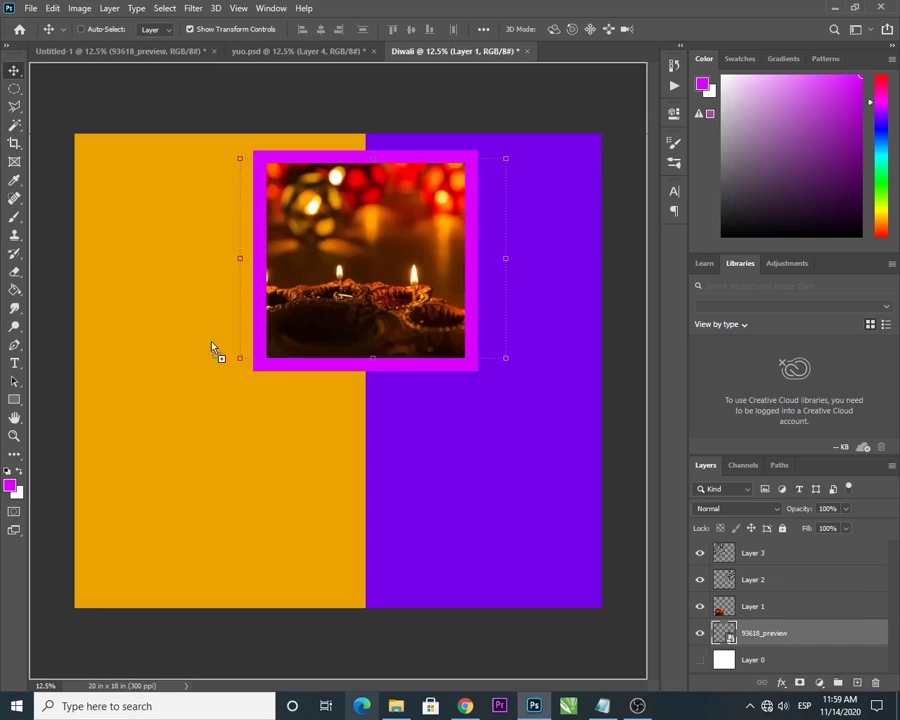
drag(165, 483, 173, 485)
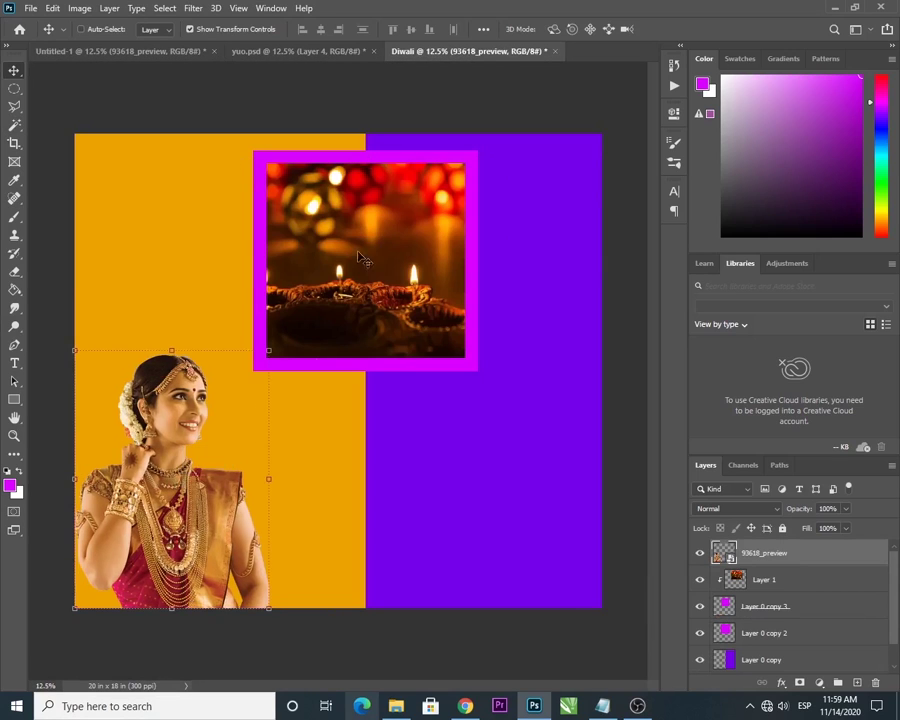
Return to the mandalas in Untitled-1, and in Chrome search Google Images for "rangoli black and white png".
click(147, 54)
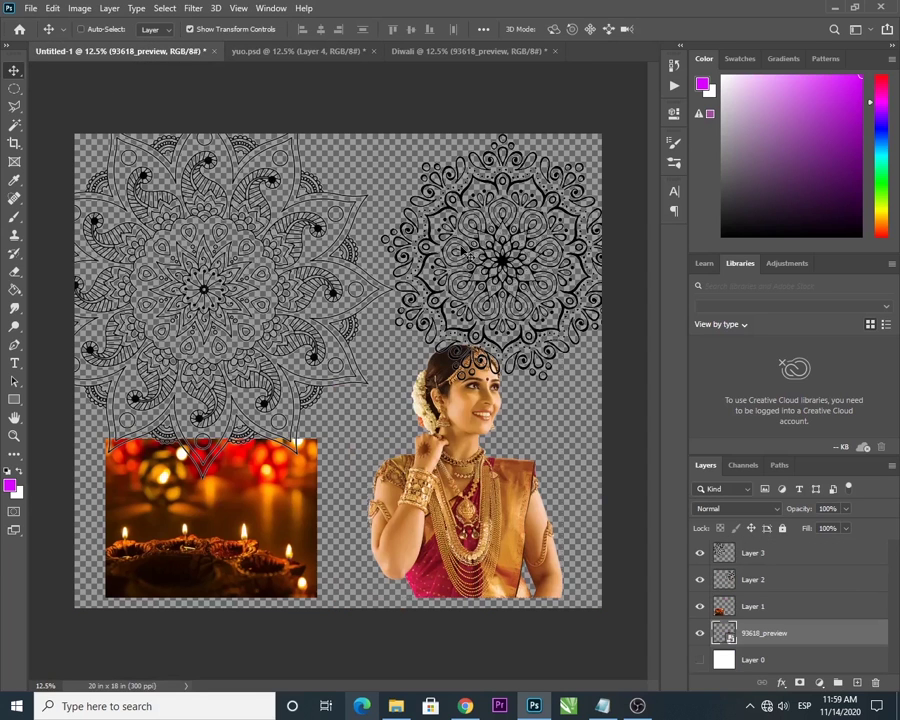
click(470, 256)
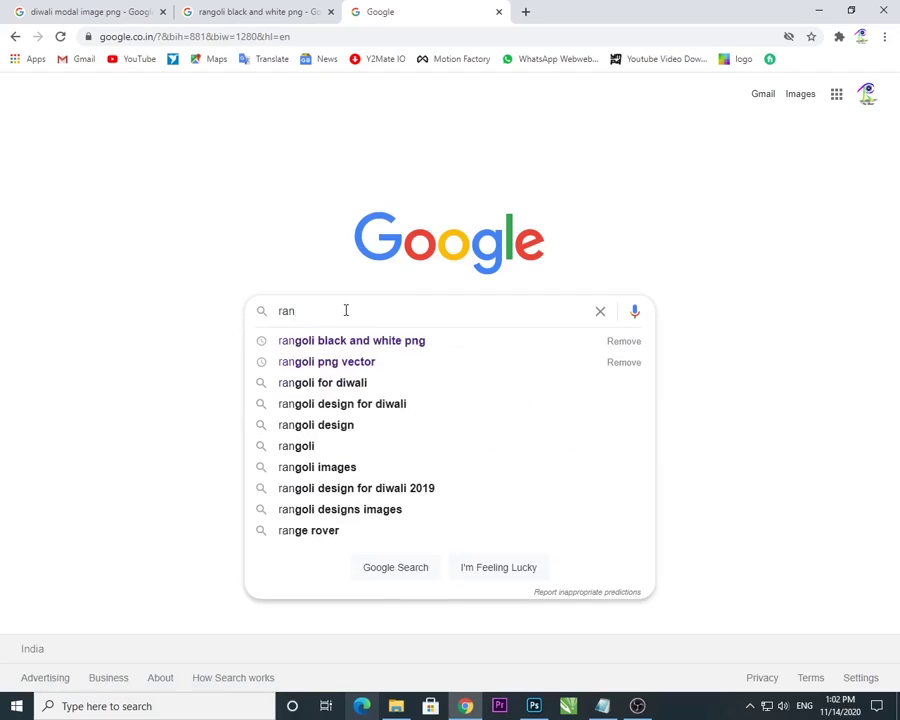
text(goli)
key(Down)
key(Return)
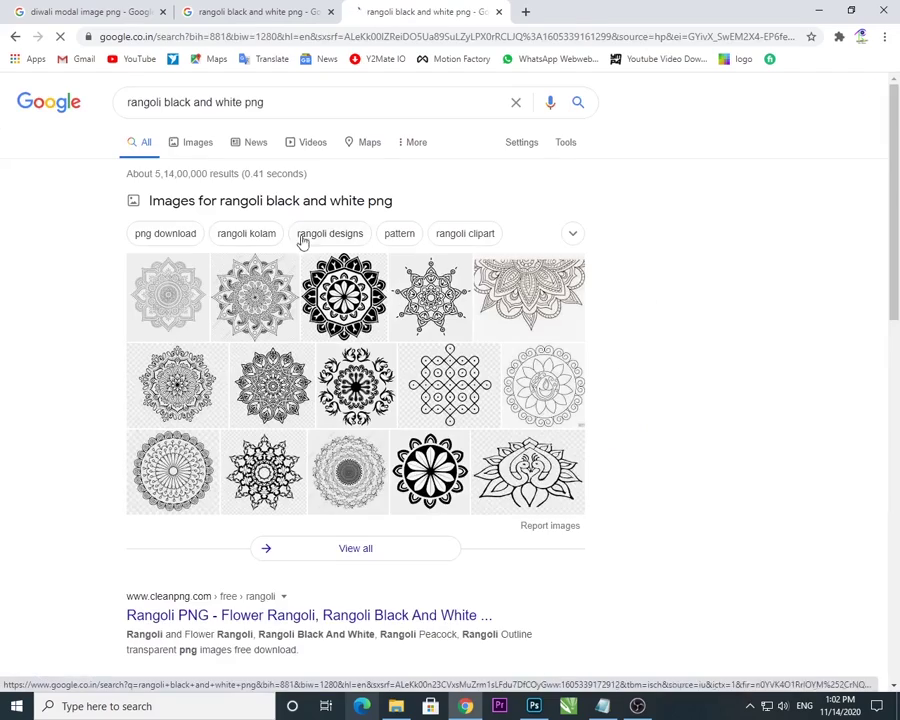
click(178, 146)
Open the pngio.com "Black And White Flower Clipart" mandala from the image results and copy the picture.
scroll(152, 344, down, 5)
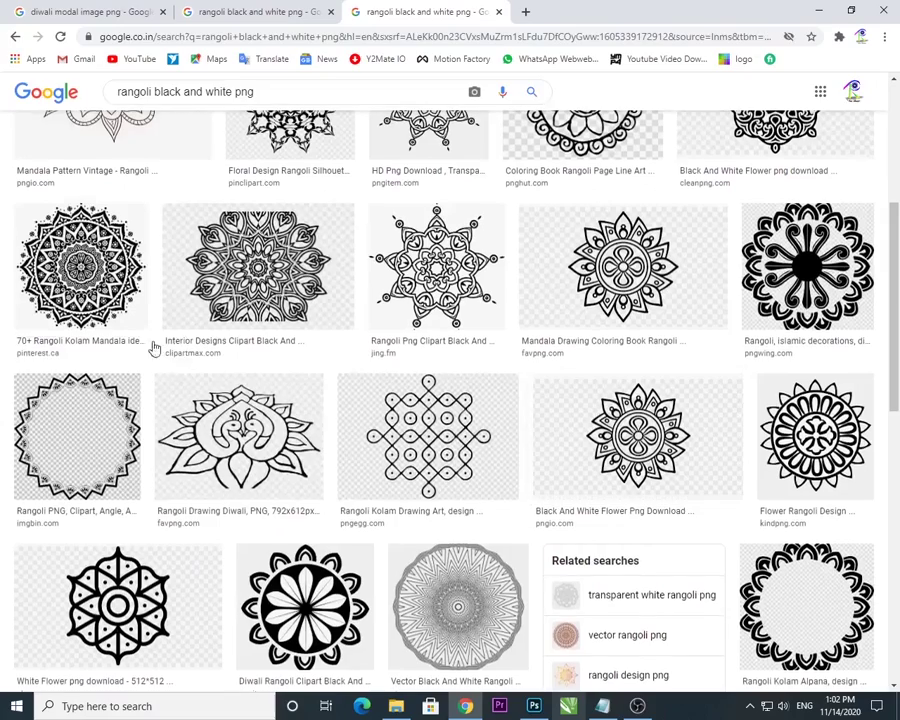
scroll(152, 344, up, 3)
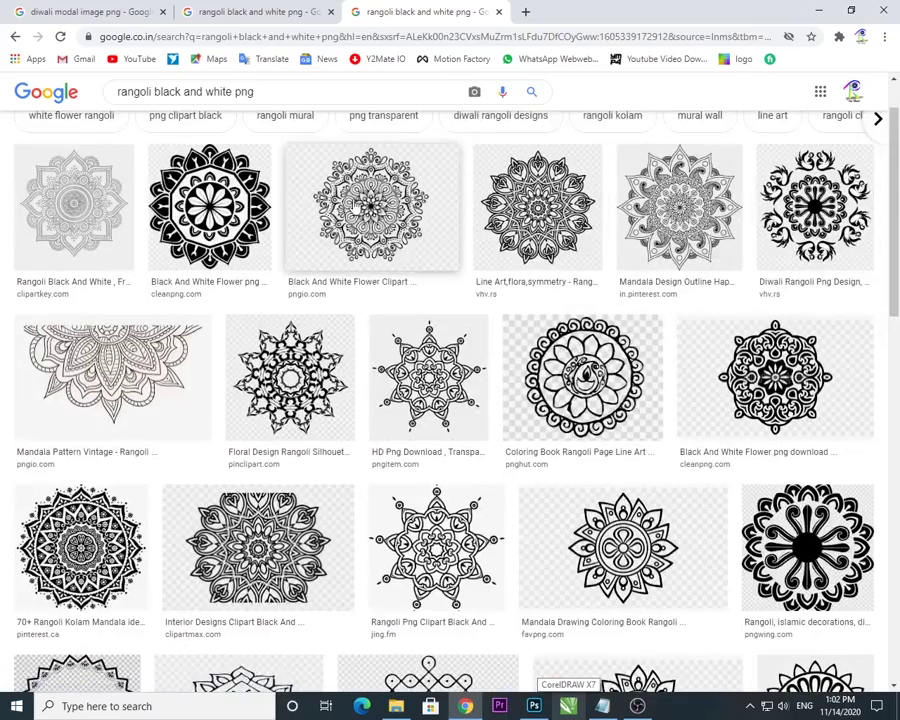
click(372, 205)
right_click(692, 246)
click(741, 391)
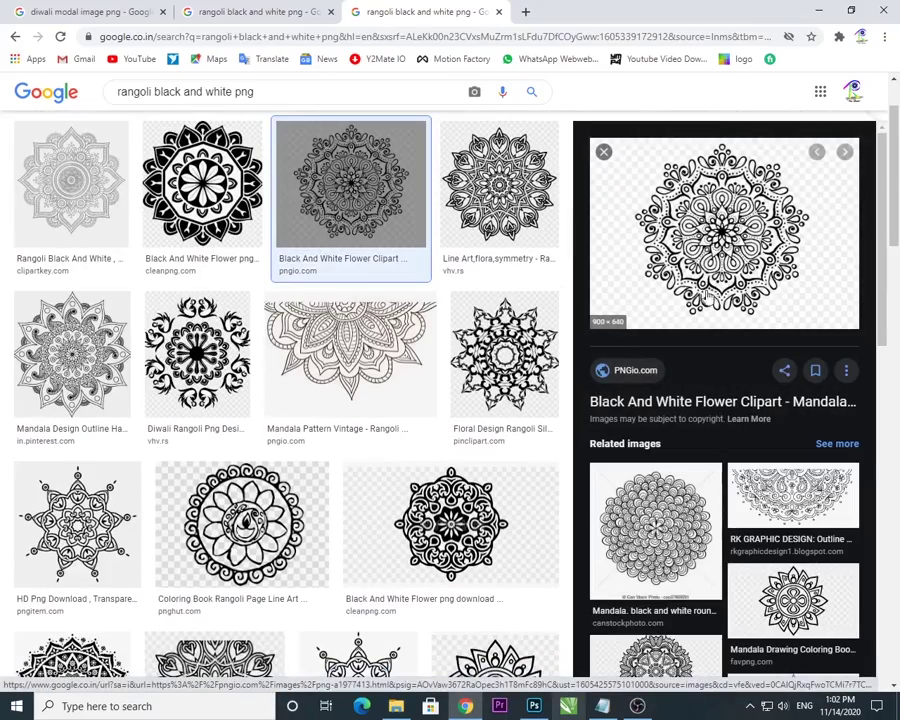
Switch to Photoshop, unlock the Background layer of Untitled-2, and paste the copied mandala into the document.
click(534, 706)
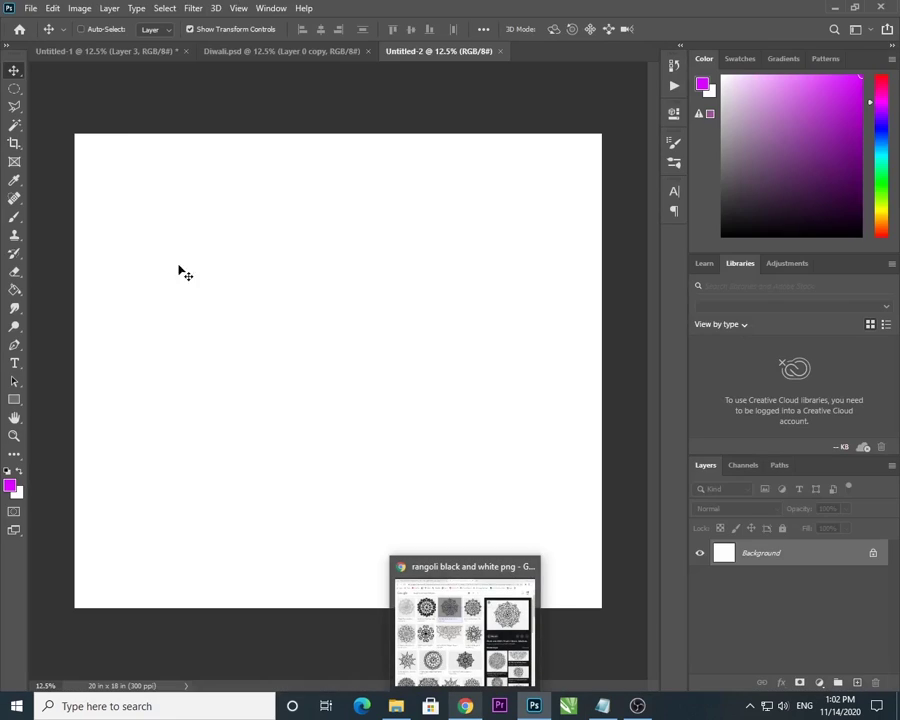
click(870, 554)
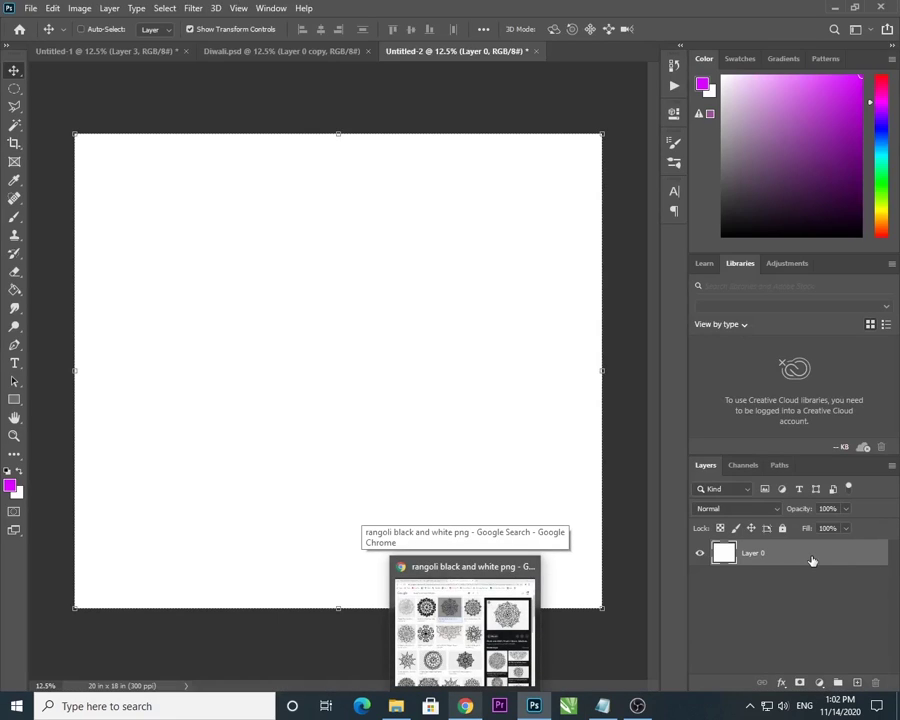
key(ctrl+v)
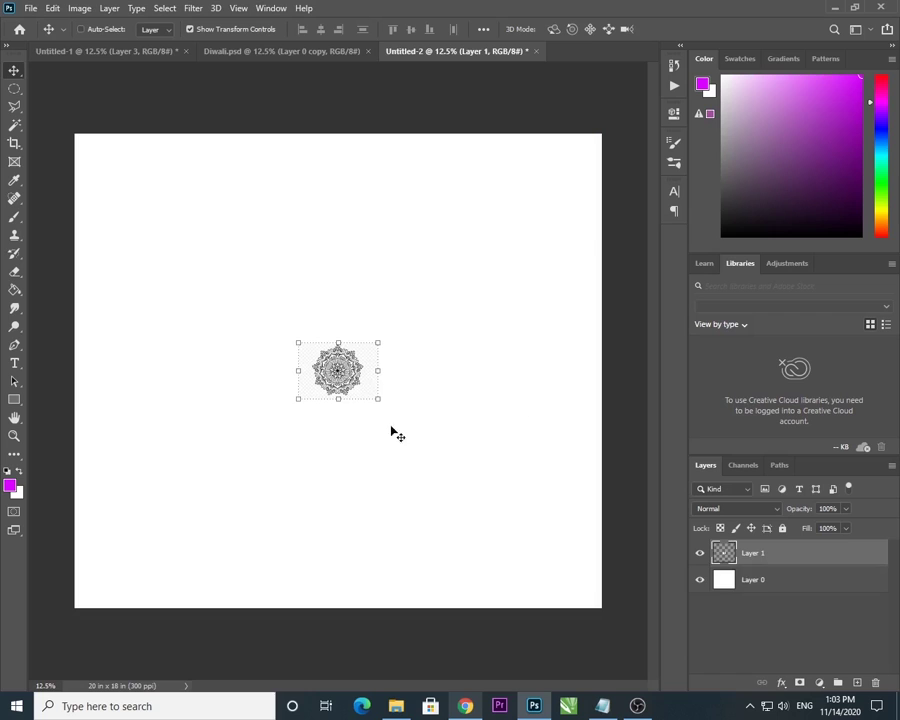
Delete the white Layer 0 and enlarge the pasted mandala proportionally about its center to about 624%.
click(792, 582)
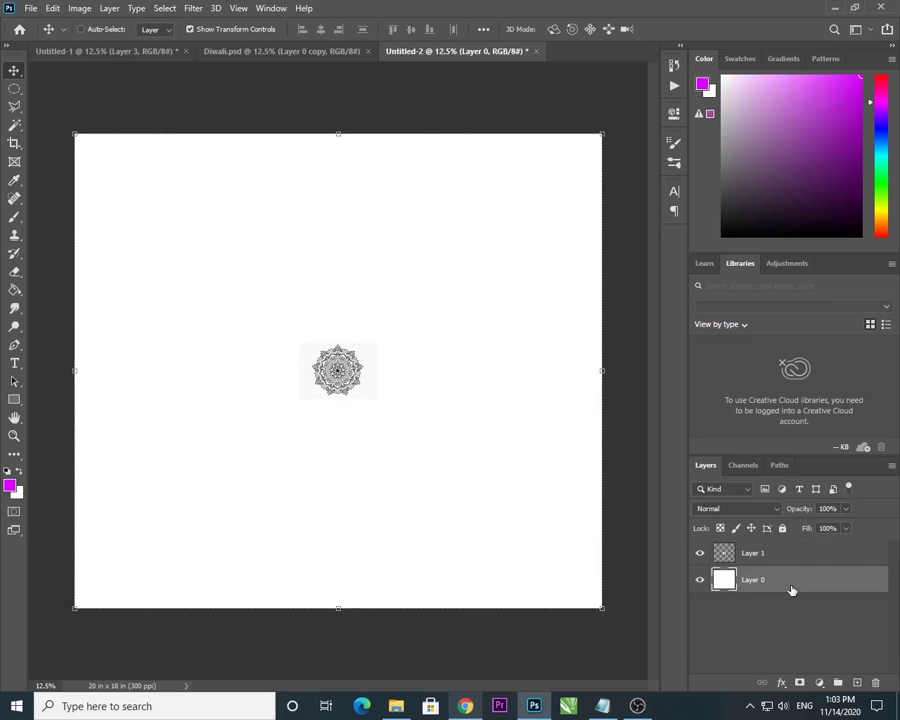
key(Delete)
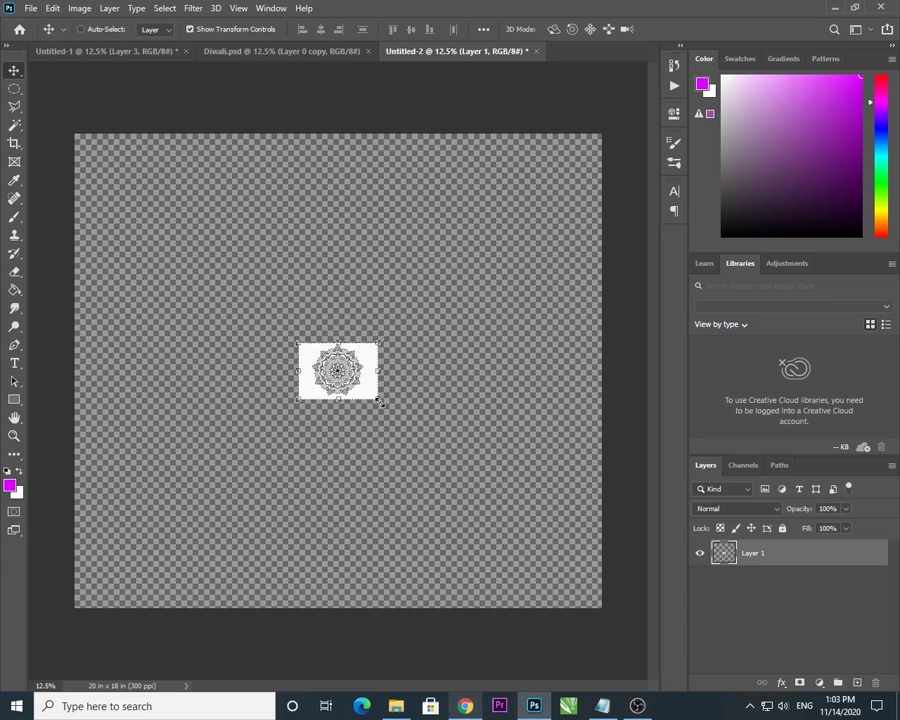
drag(378, 402, 595, 580)
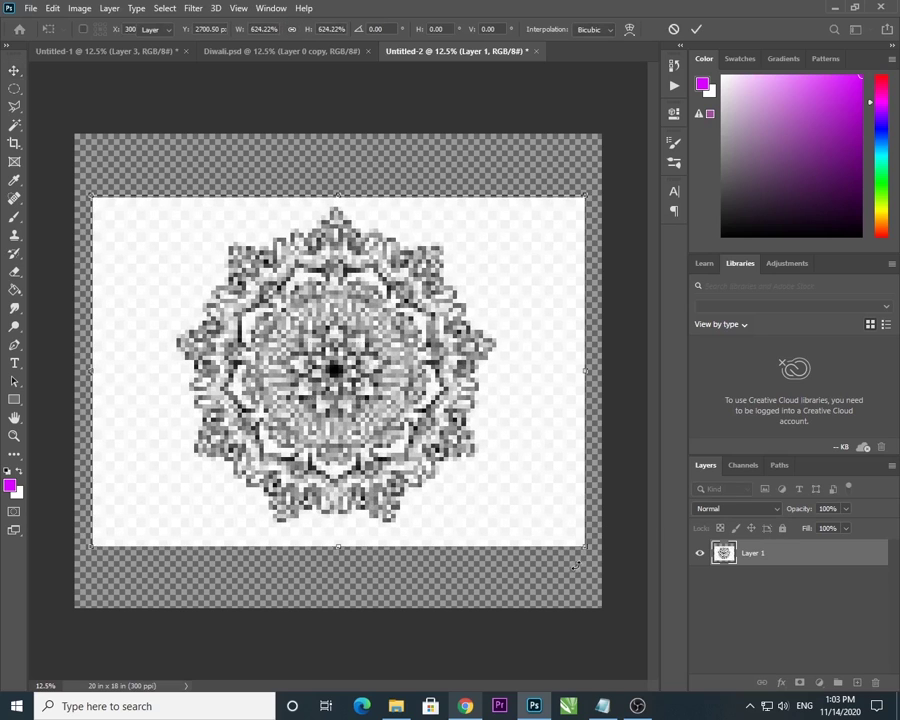
key(Return)
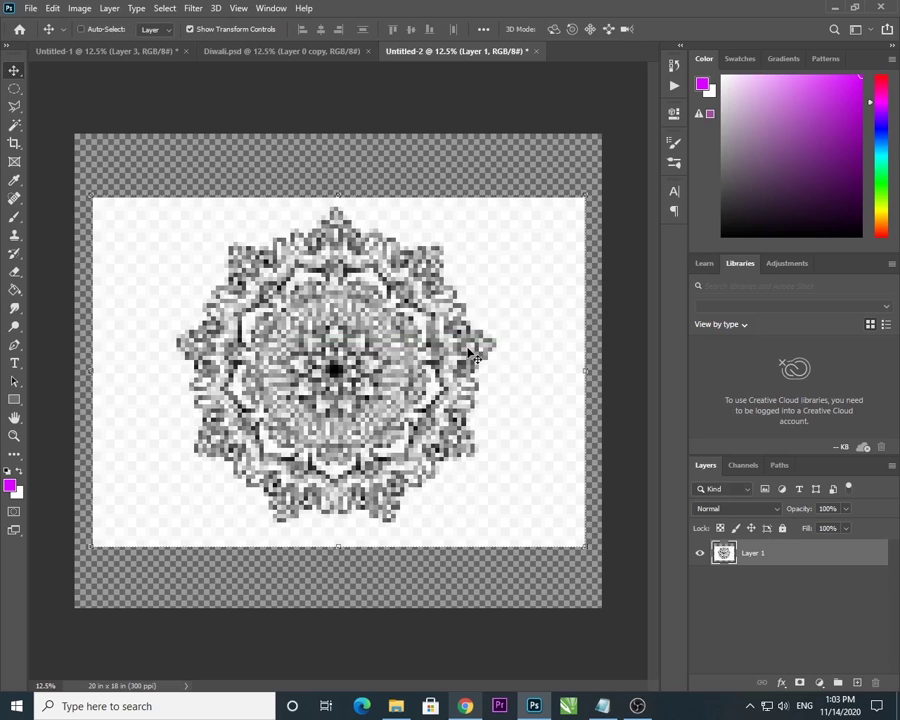
Select the mandala's white background using Color Range with Fuzziness 73, delete the selected area, and deselect.
click(163, 9)
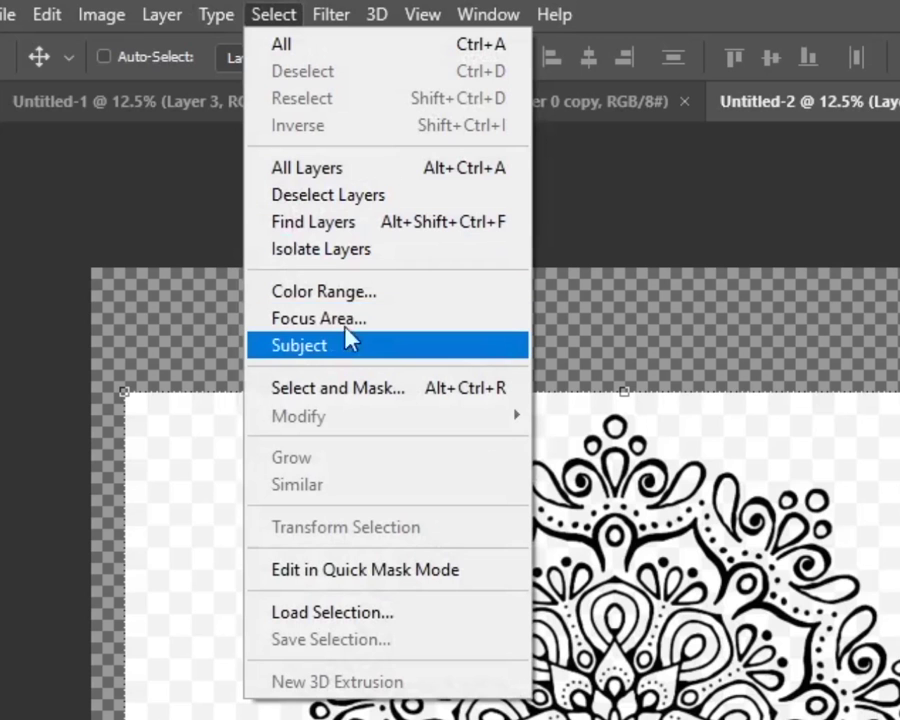
click(366, 294)
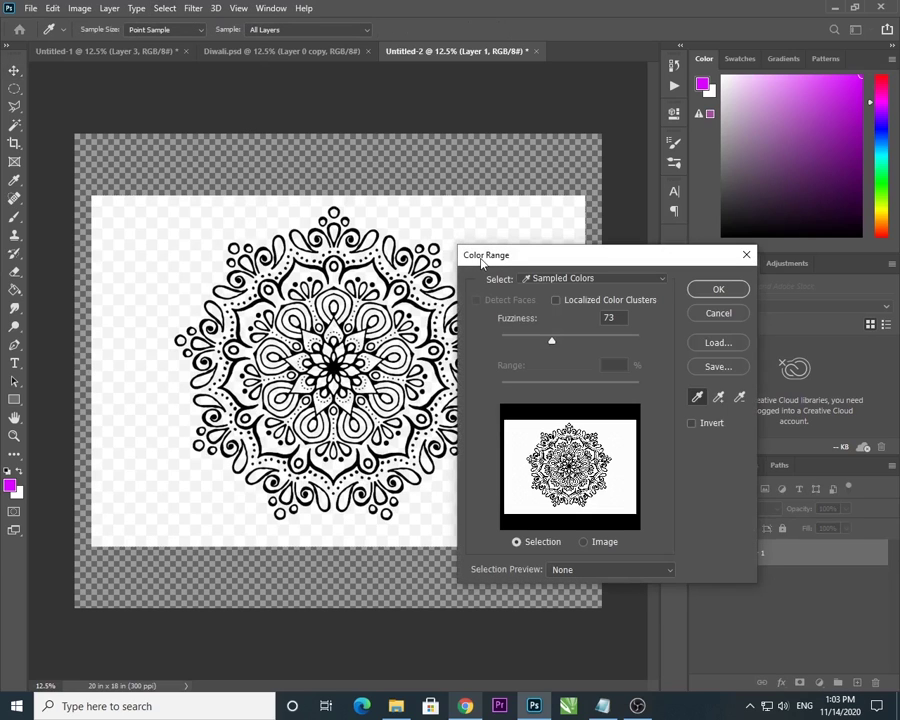
drag(481, 257, 501, 165)
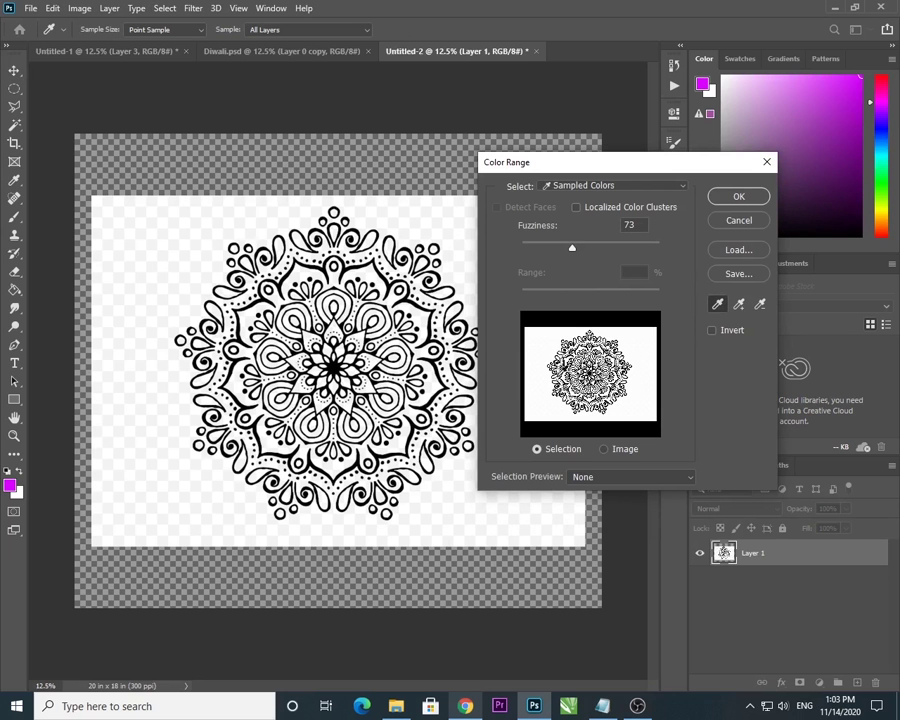
click(572, 248)
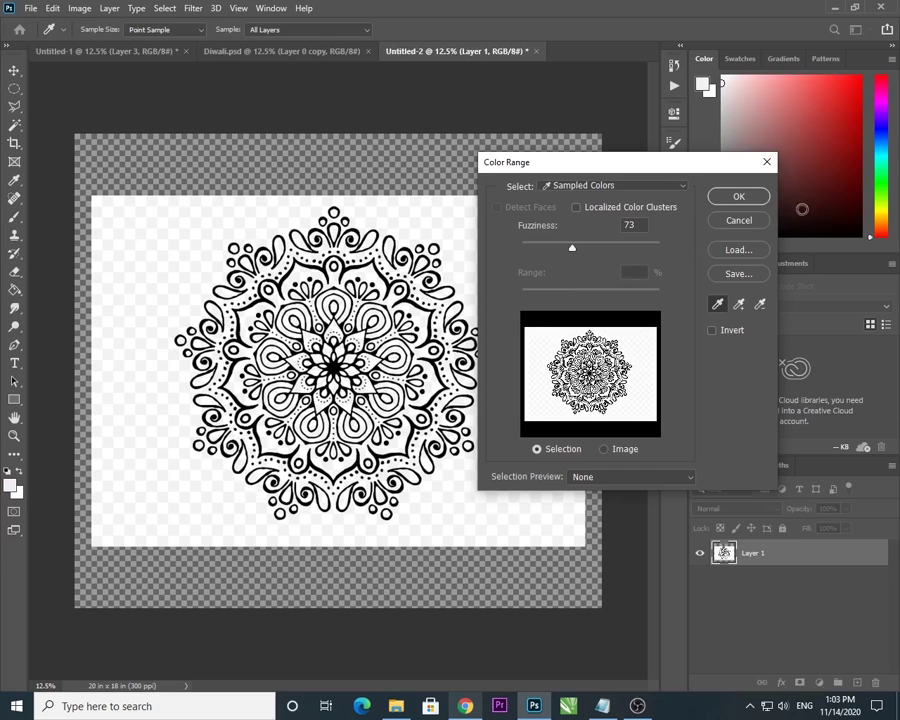
click(739, 197)
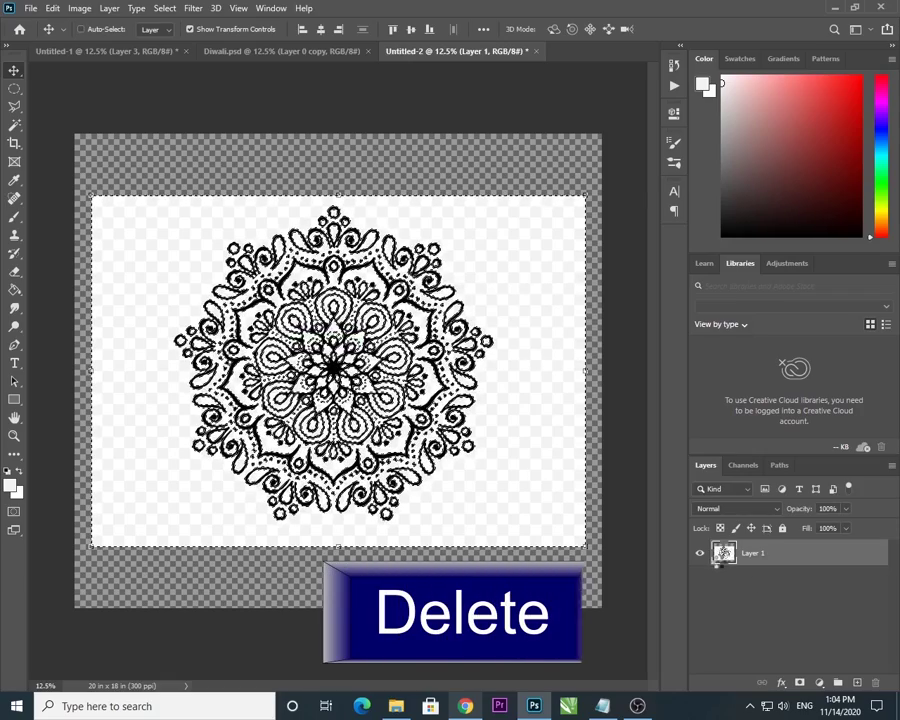
key(Delete)
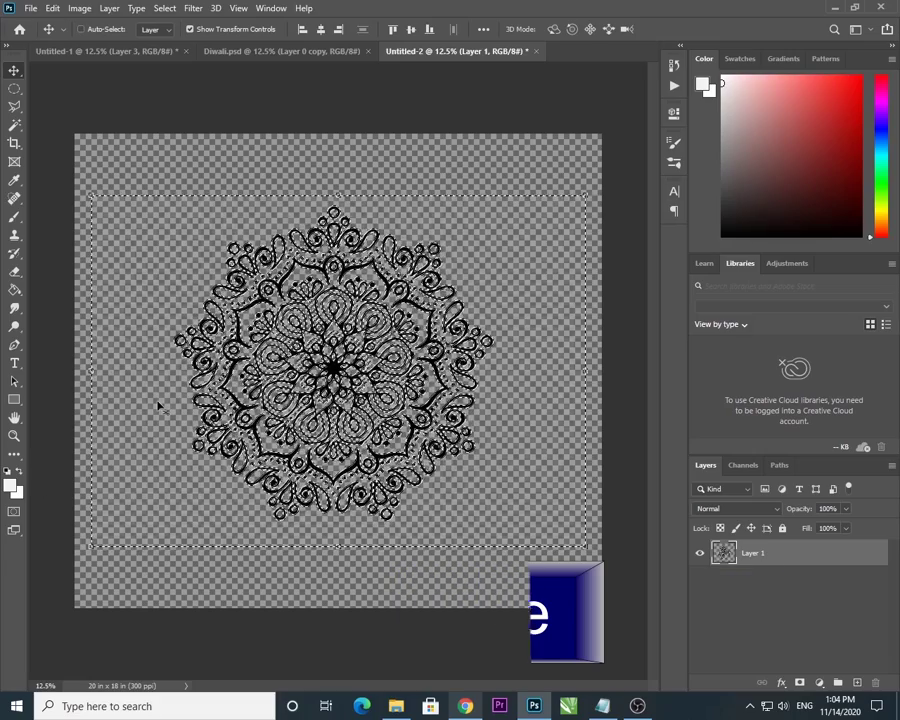
key(ctrl+d)
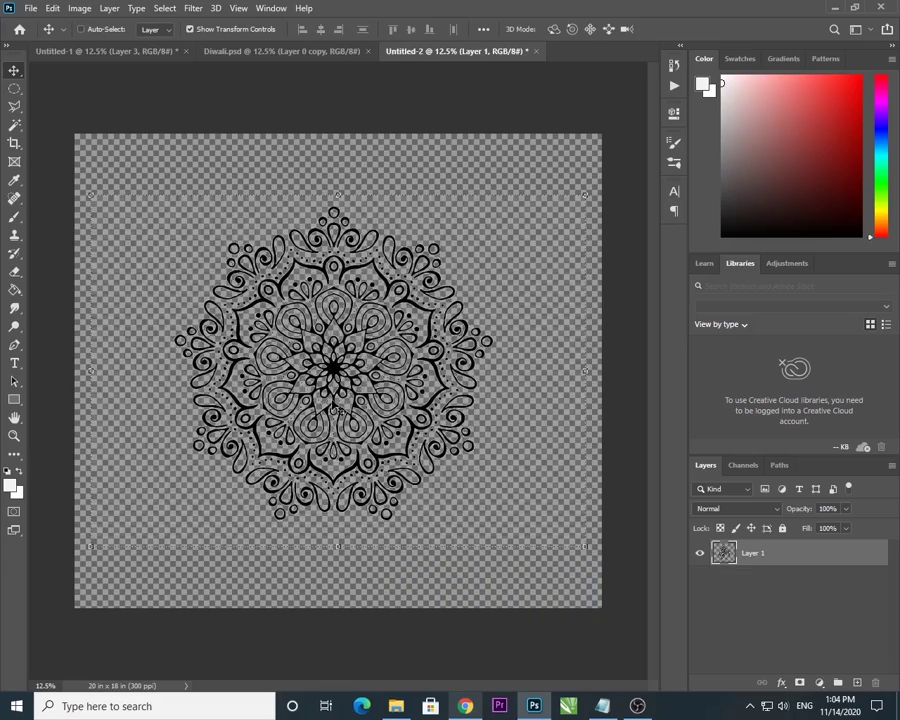
Remove the mandala's leftover light checker squares with a second Color Range selection, and reposition the mandala slightly lower left on the canvas.
drag(329, 381, 358, 407)
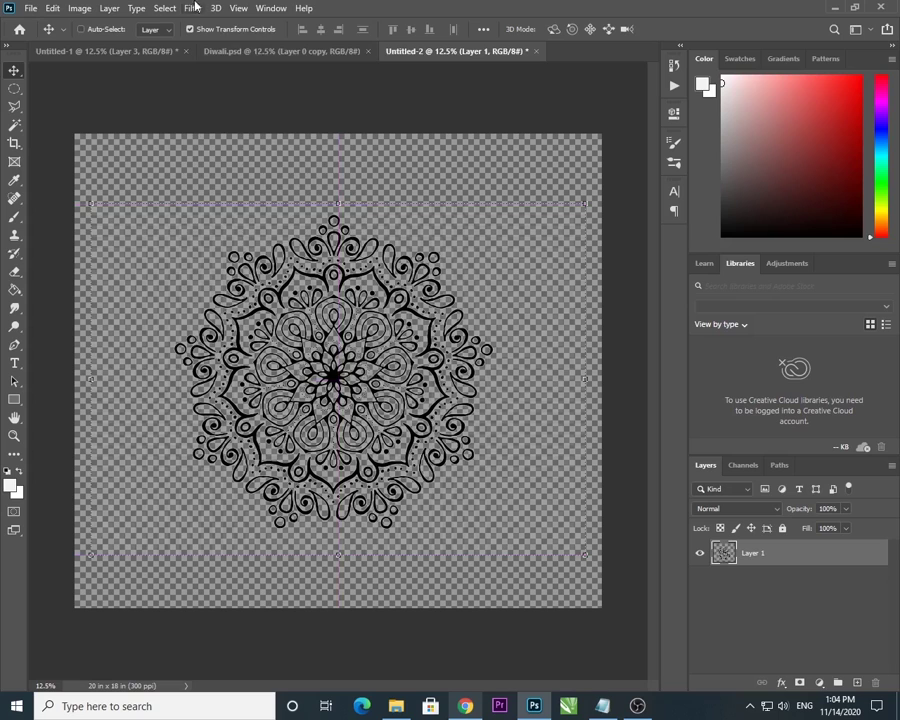
click(192, 8)
mouse_move(164, 8)
click(195, 144)
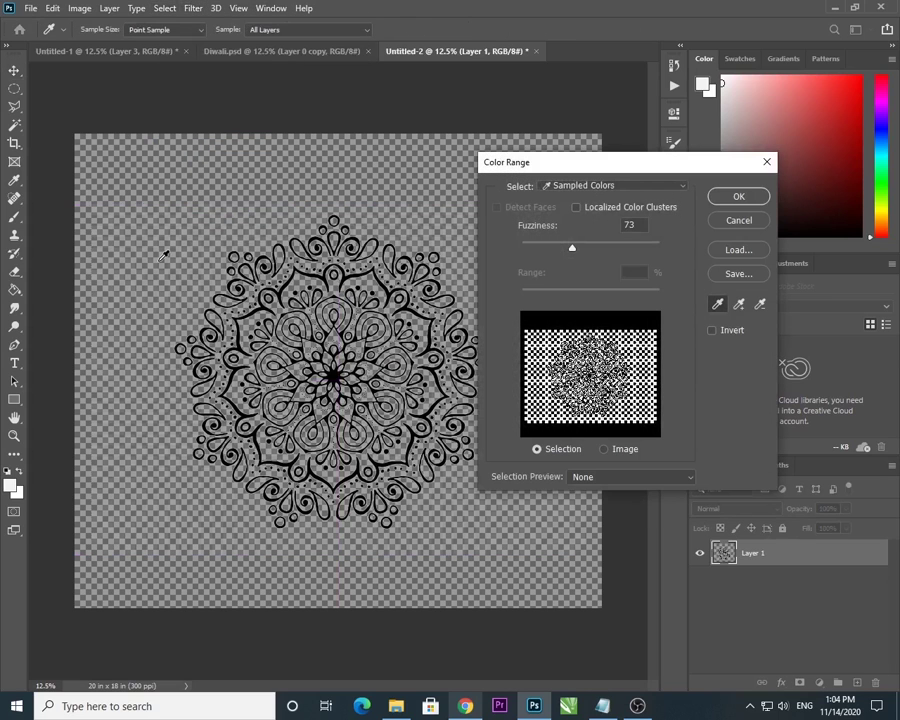
drag(572, 257, 600, 252)
click(737, 197)
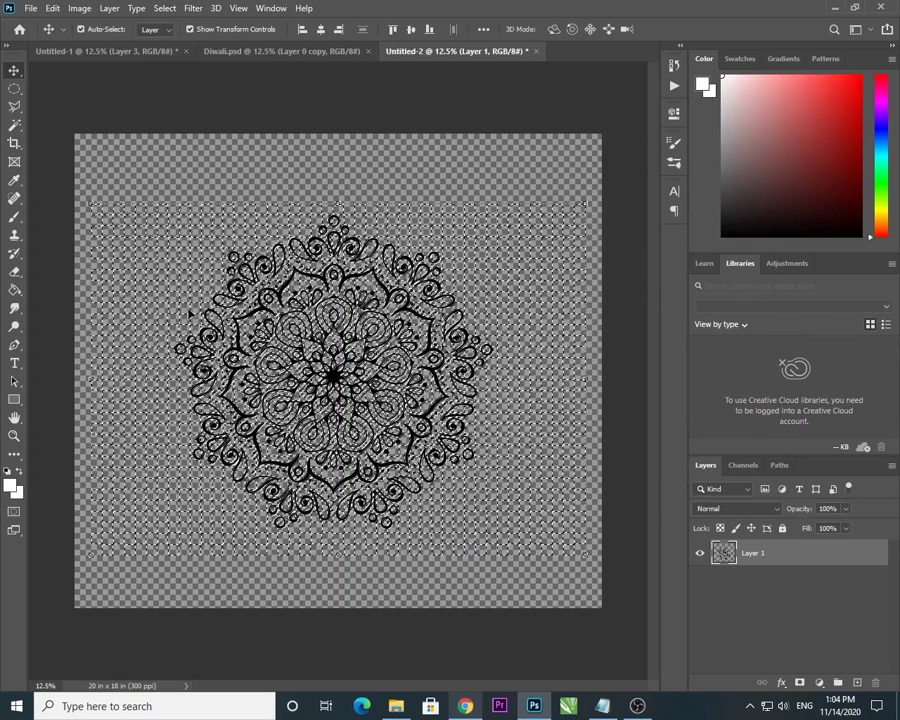
key(Delete)
drag(240, 372, 248, 340)
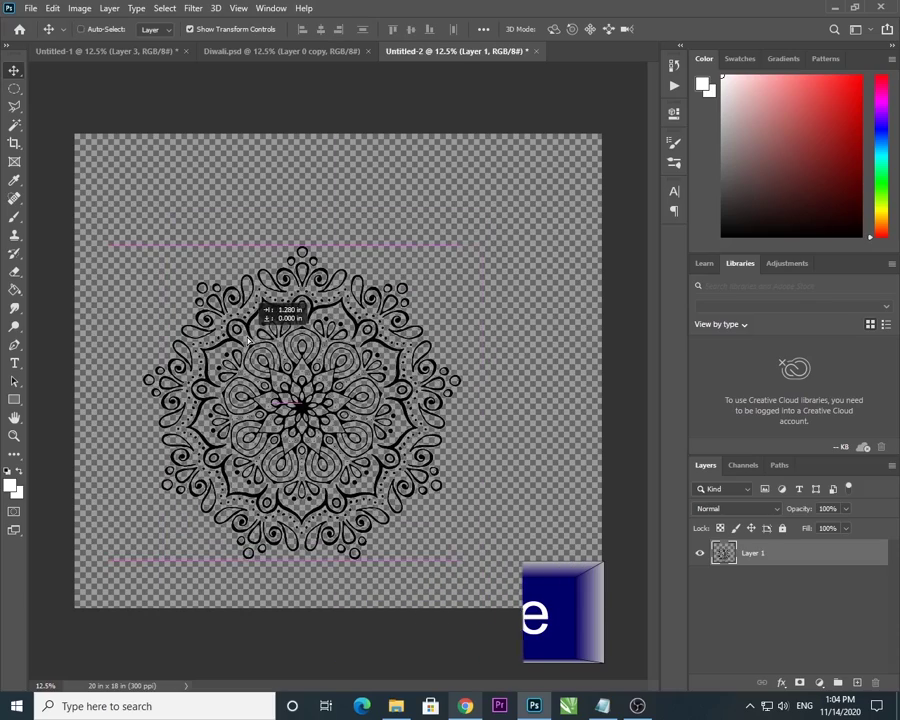
Copy the round black mandala from Untitled-1 into the Diwali poster and place it over the orange background's upper-left corner.
click(110, 52)
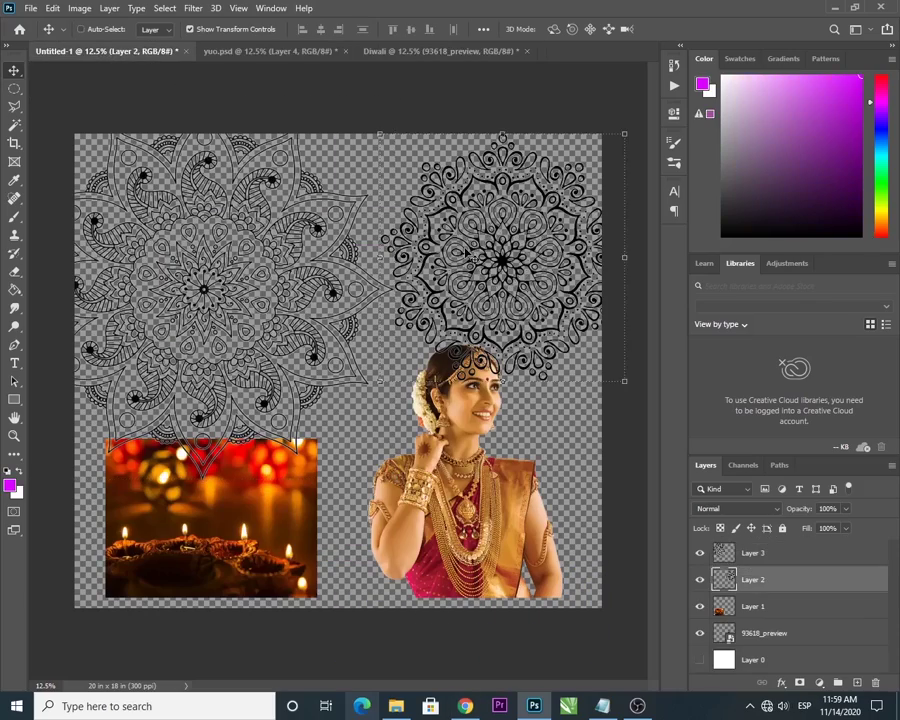
drag(500, 230, 165, 163)
drag(152, 222, 122, 203)
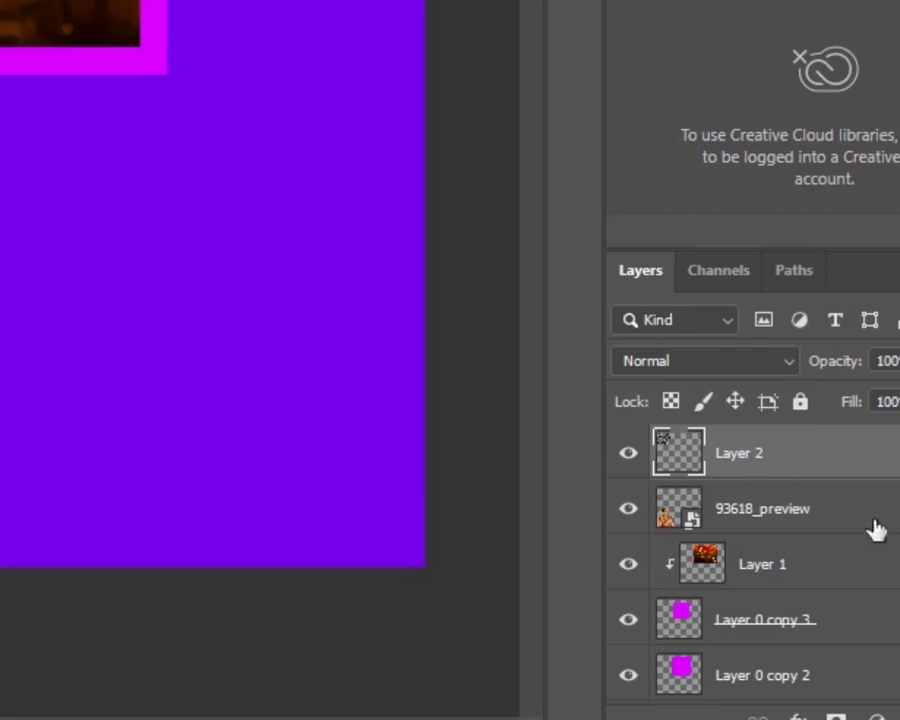
Compare blend modes on the upper-left mandala's Layer 2 and settle on Color Dodge.
click(710, 508)
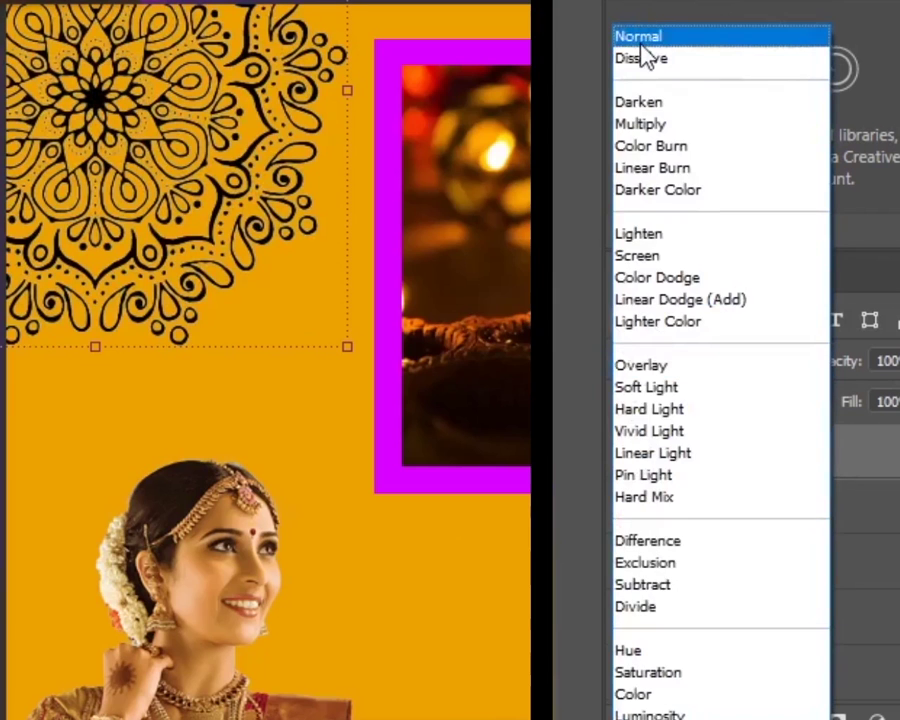
click(641, 44)
key(shift+plus)
key(shift+plus)
key(shift+plus)
key(shift+plus)
key(shift+plus)
key(shift+plus)
key(shift+plus)
key(shift+plus)
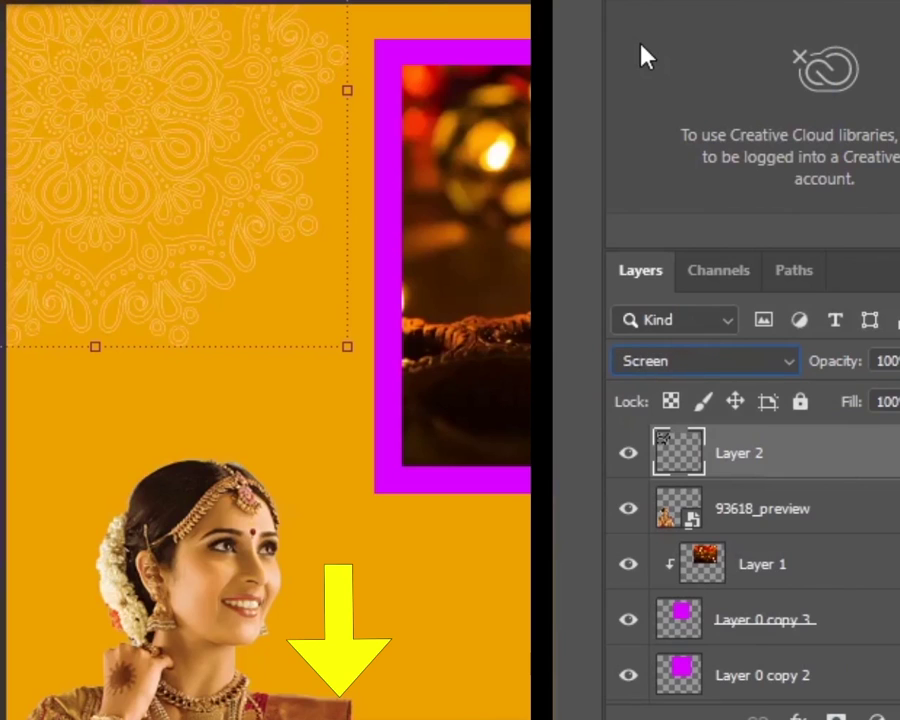
key(shift+plus)
key(shift+plus)
key(shift+plus)
key(shift+plus)
key(shift+plus)
key(shift+plus)
key(shift+plus)
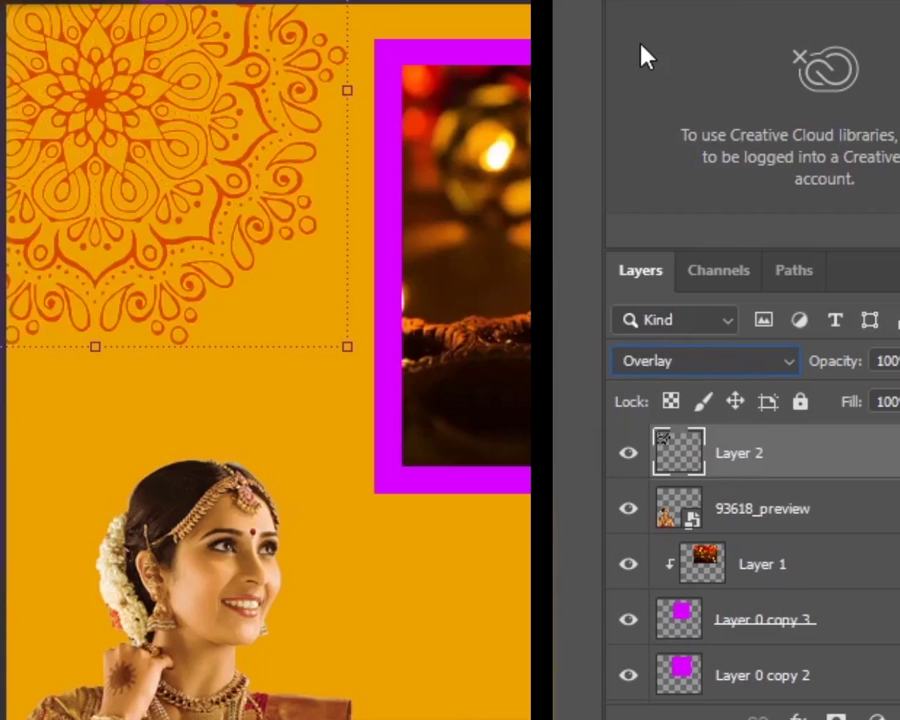
key(shift+plus)
key(shift+plus)
key(shift+plus)
key(shift+plus)
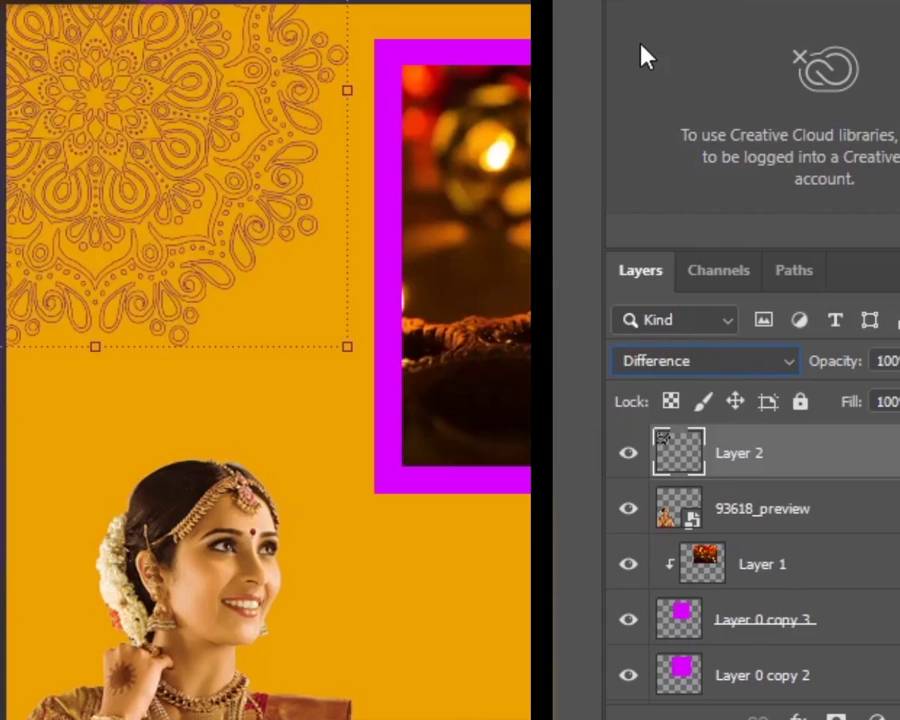
key(shift+plus)
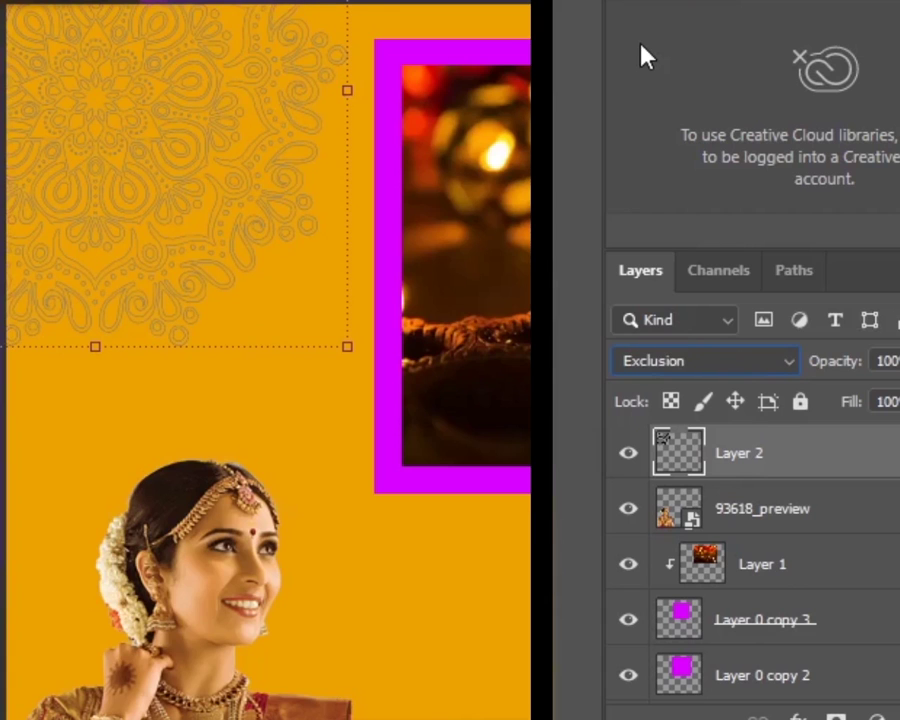
key(shift+plus)
key(shift+plus)
key(shift+plus)
key(shift+plus)
key(shift+plus)
key(shift+plus)
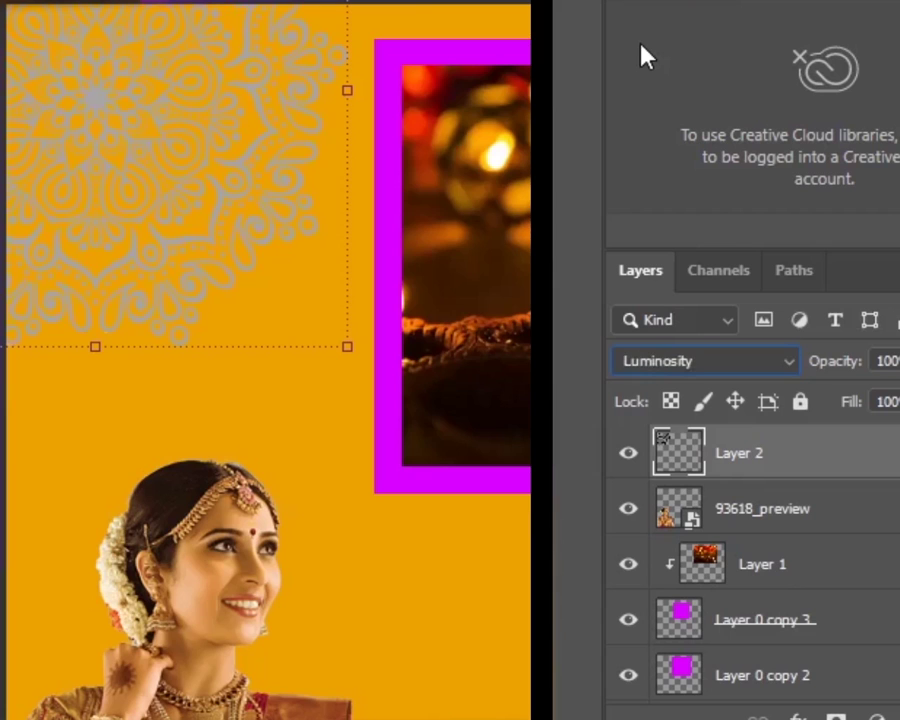
key(shift+minus)
key(shift+minus)
key(shift+minus)
key(shift+minus)
key(shift+minus)
key(shift+minus)
key(shift+minus)
key(shift+minus)
key(shift+minus)
key(shift+minus)
key(shift+minus)
key(shift+minus)
key(shift+minus)
key(shift+minus)
key(shift+minus)
key(shift+minus)
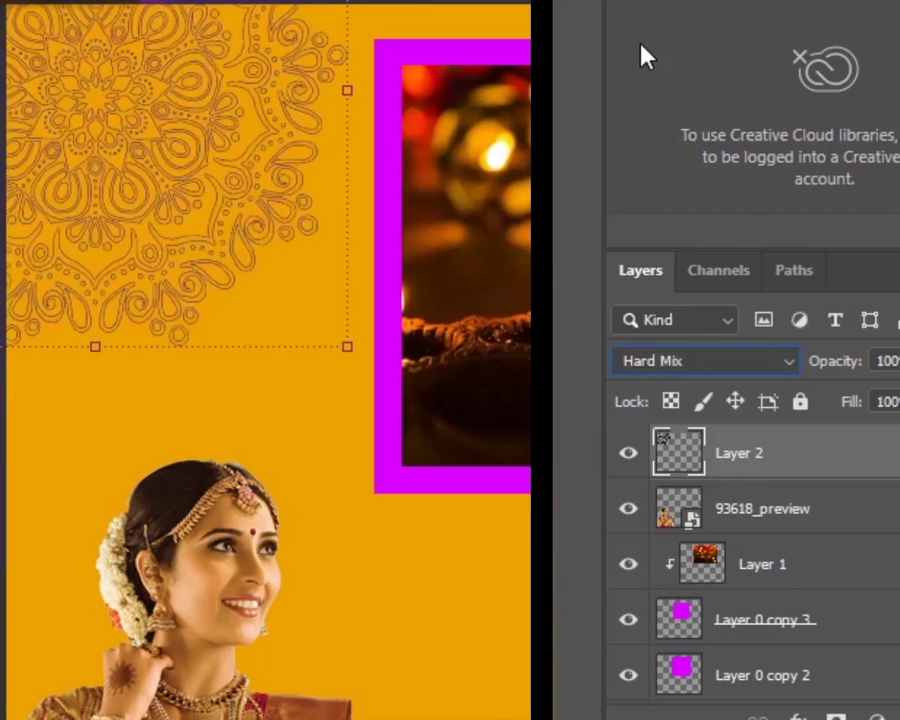
key(shift+minus)
key(shift+minus)
key(shift+minus)
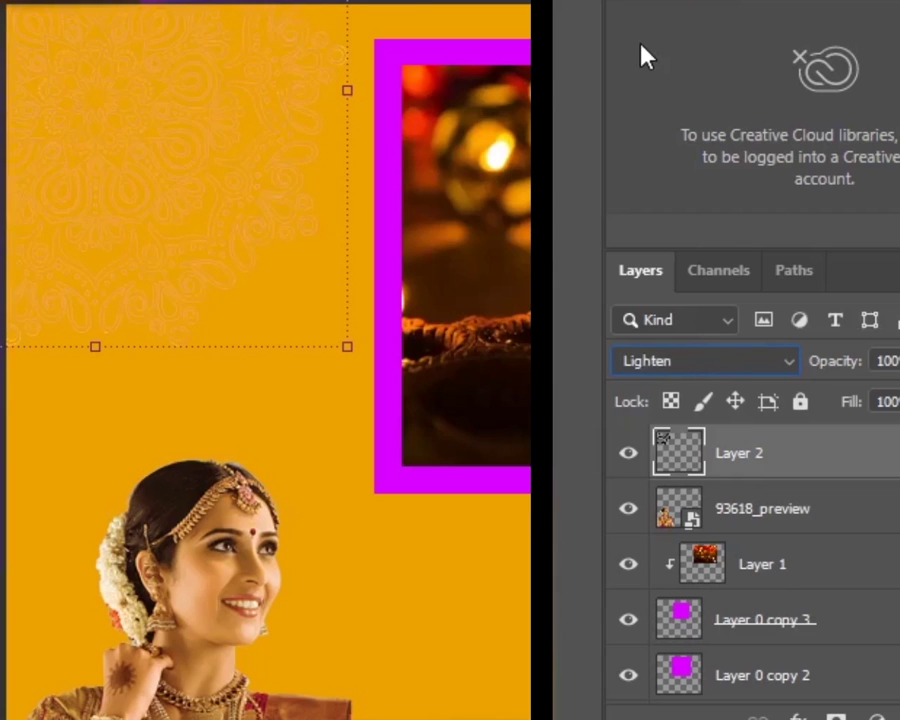
key(shift+plus)
key(shift+plus)
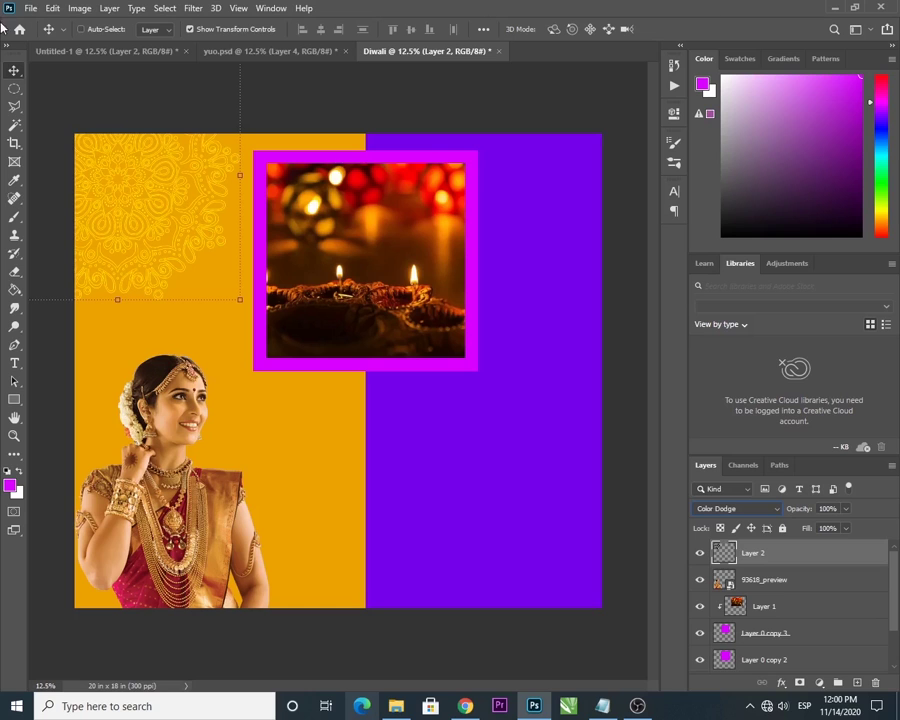
Copy the large paisley mandala from Untitled-1 into the Diwali poster, placing it over the violet area's lower-right corner.
click(44, 55)
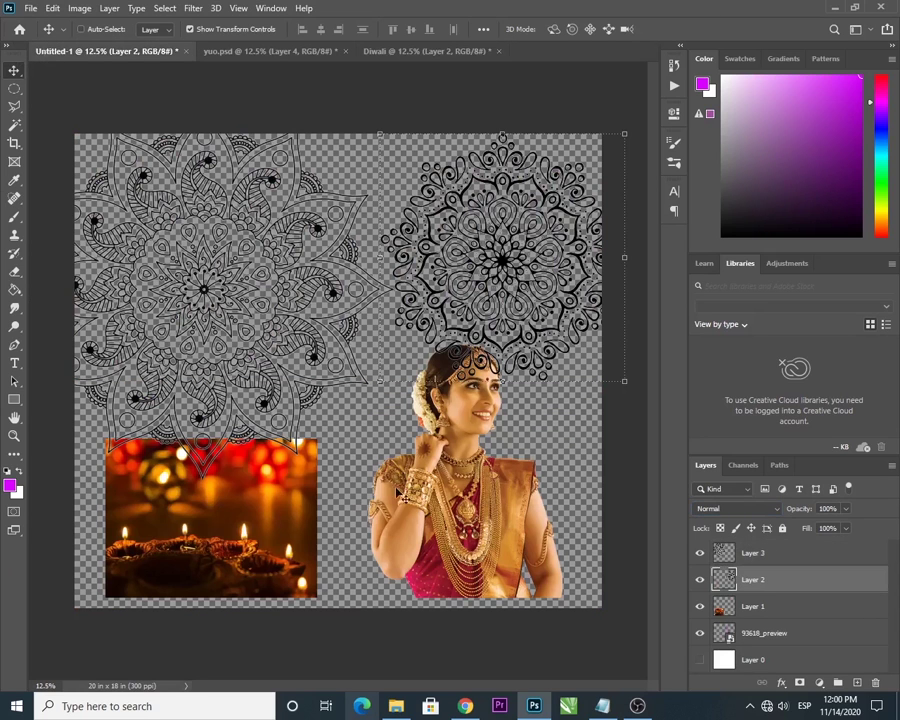
ctrl+click(252, 343)
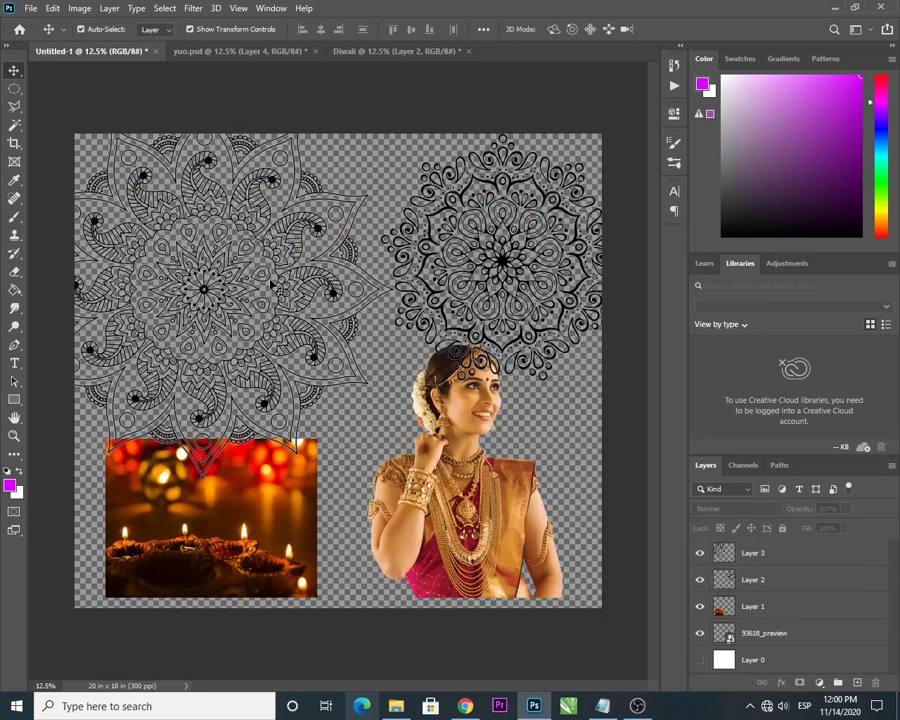
drag(225, 230, 546, 588)
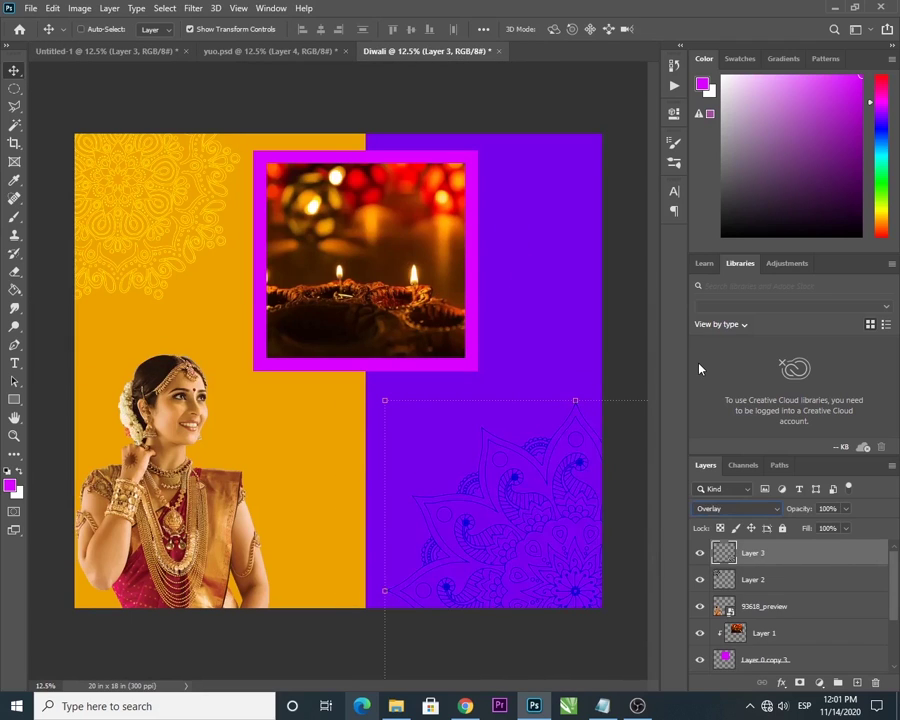
Compare blend modes on the lower-right mandala's Layer 3 and settle on Color Dodge.
key(Up)
key(Up)
key(Up)
key(Up)
key(Up)
key(Up)
key(Up)
key(Up)
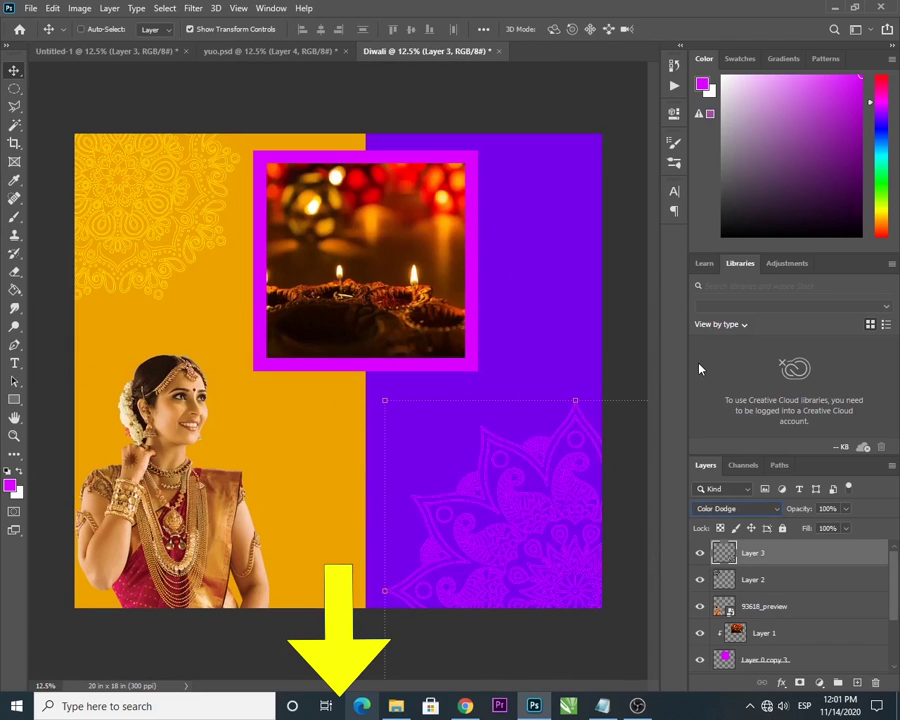
key(shift+plus)
key(shift+plus)
key(shift+plus)
key(shift+plus)
key(shift+plus)
key(shift+plus)
key(shift+plus)
key(shift+plus)
key(shift+minus)
key(shift+minus)
key(shift+minus)
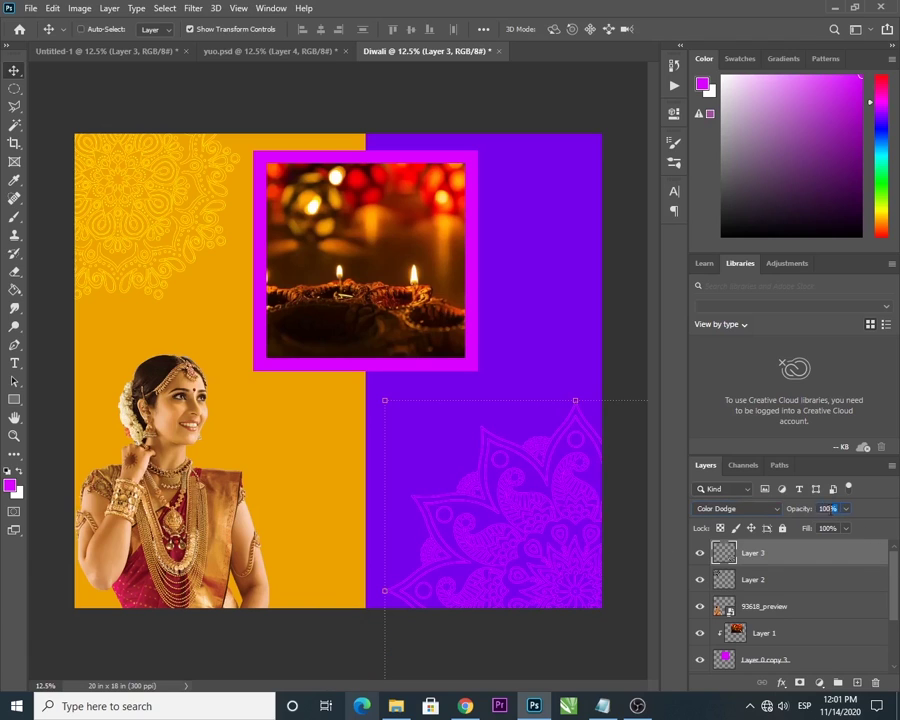
Lower the opacity of the lower-right mandala and shift it slightly further into the poster's corner.
text(5)
drag(578, 566, 601, 579)
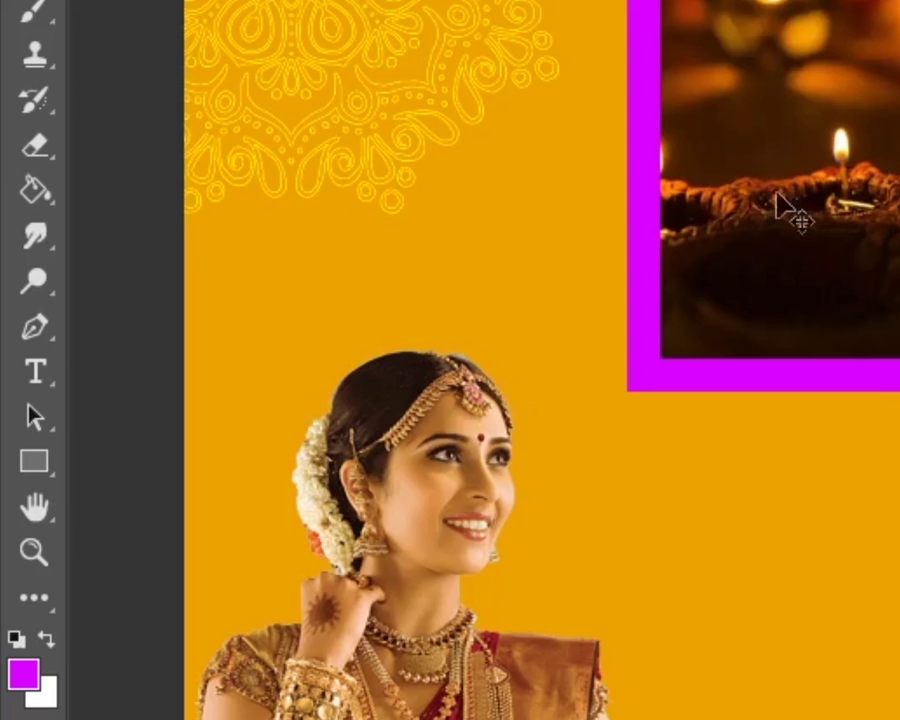
Start a text line on the violet background beside the diya frame and set the text color to #ffae00.
click(30, 373)
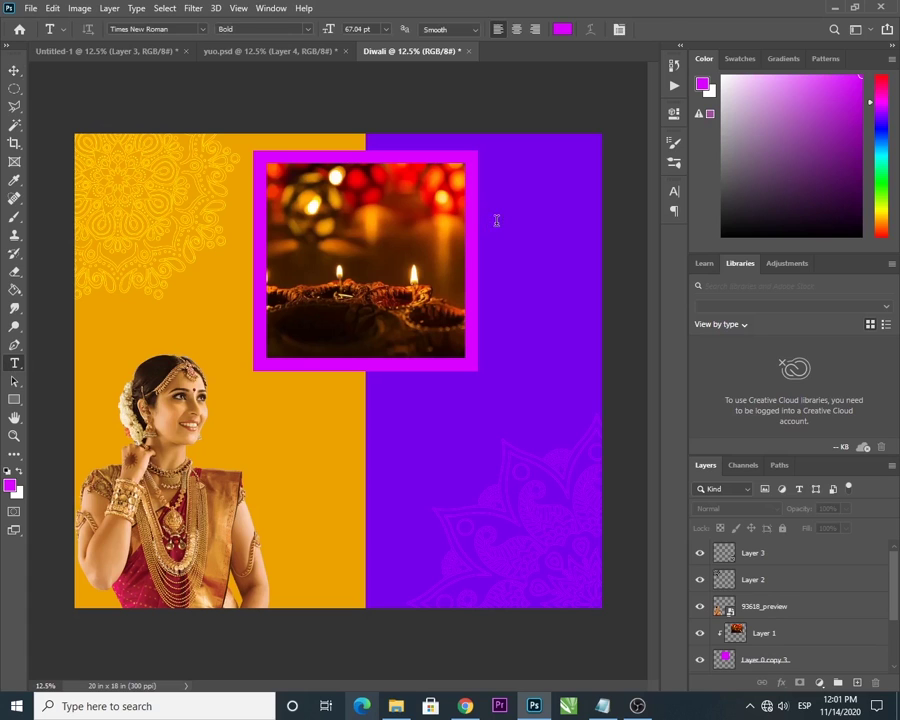
click(496, 220)
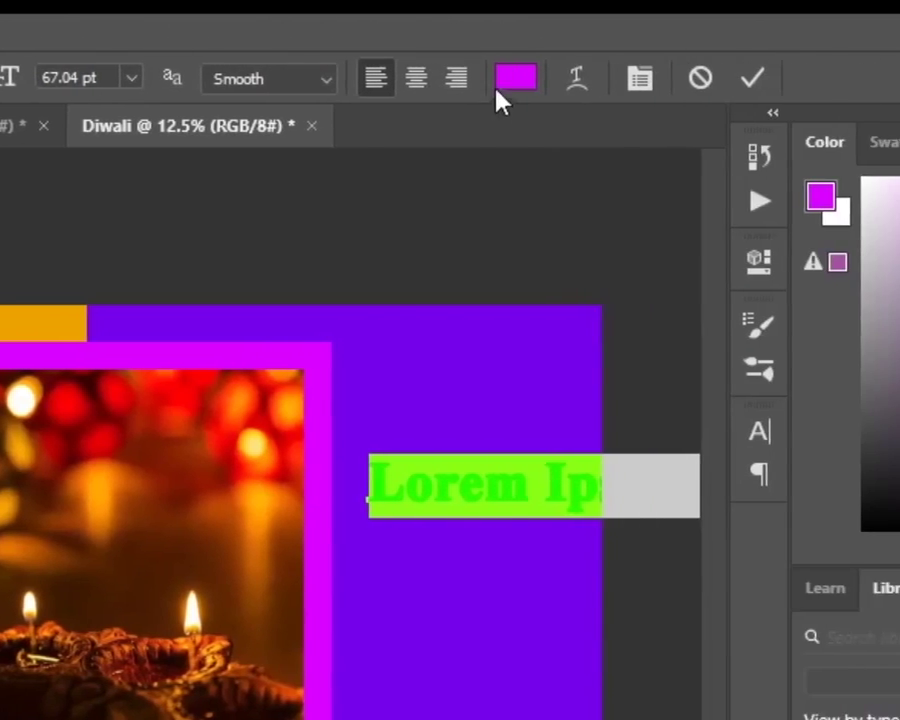
click(512, 78)
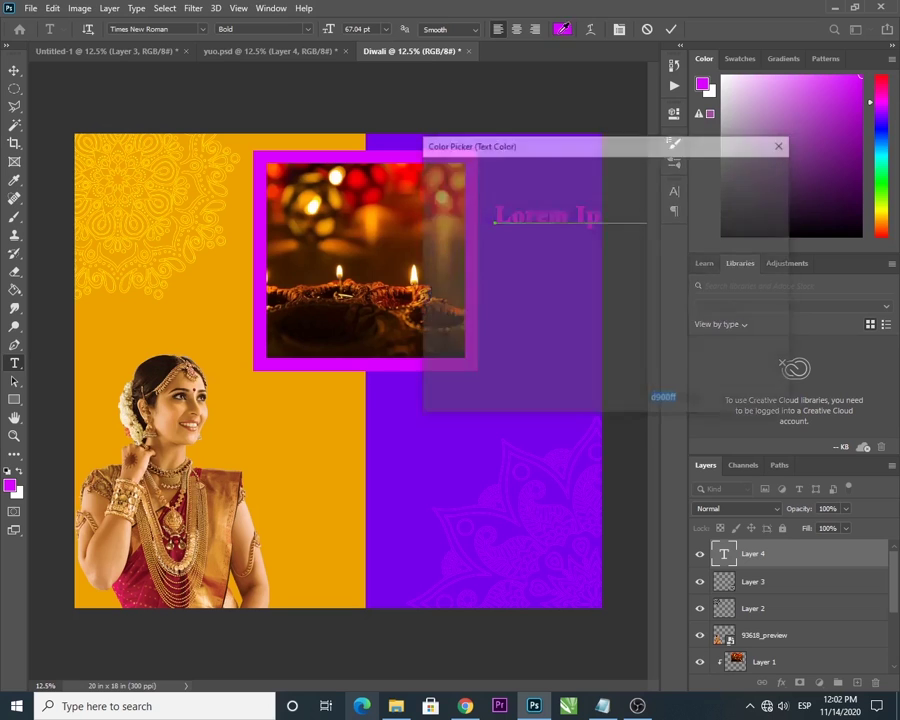
drag(621, 281, 629, 335)
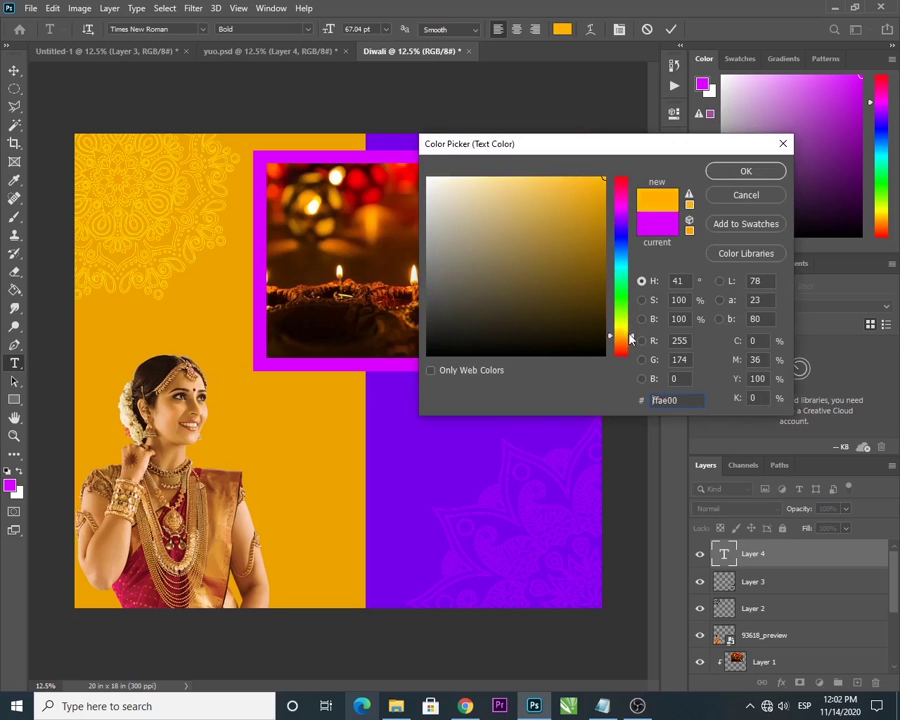
click(748, 173)
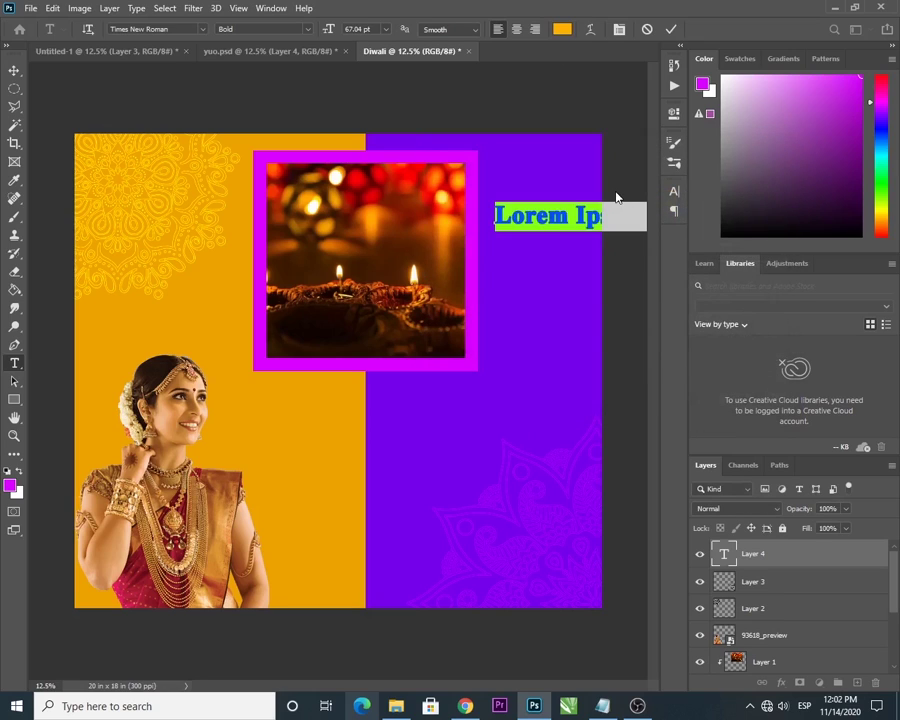
Write the headline "Have a Happy and" / "Beautifull Dewali" on two lines, placing the text below the diya frame.
text(Have a)
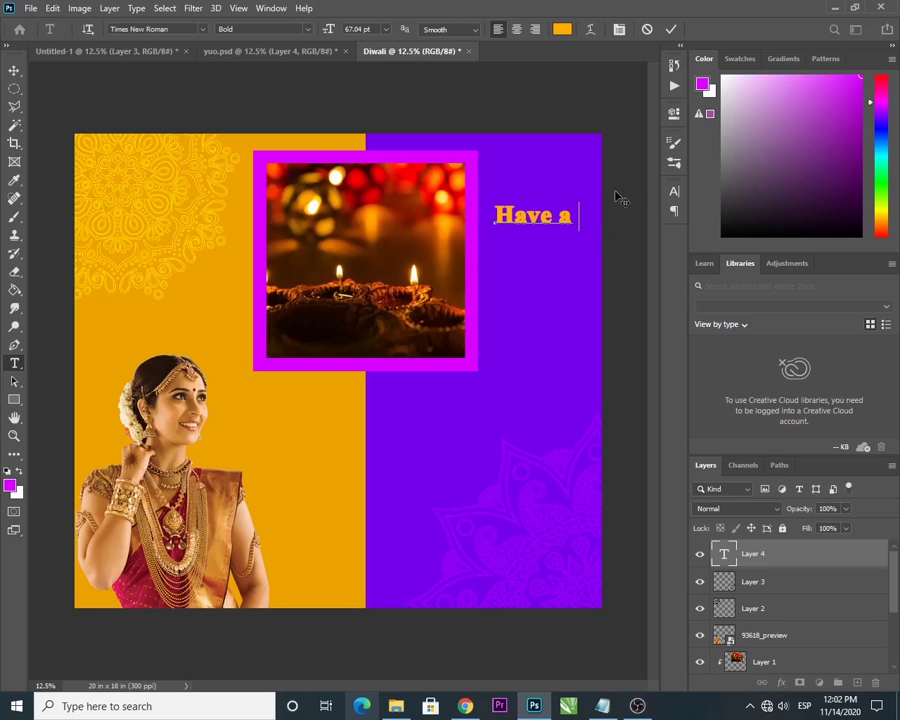
drag(574, 253, 430, 440)
text(Happy and)
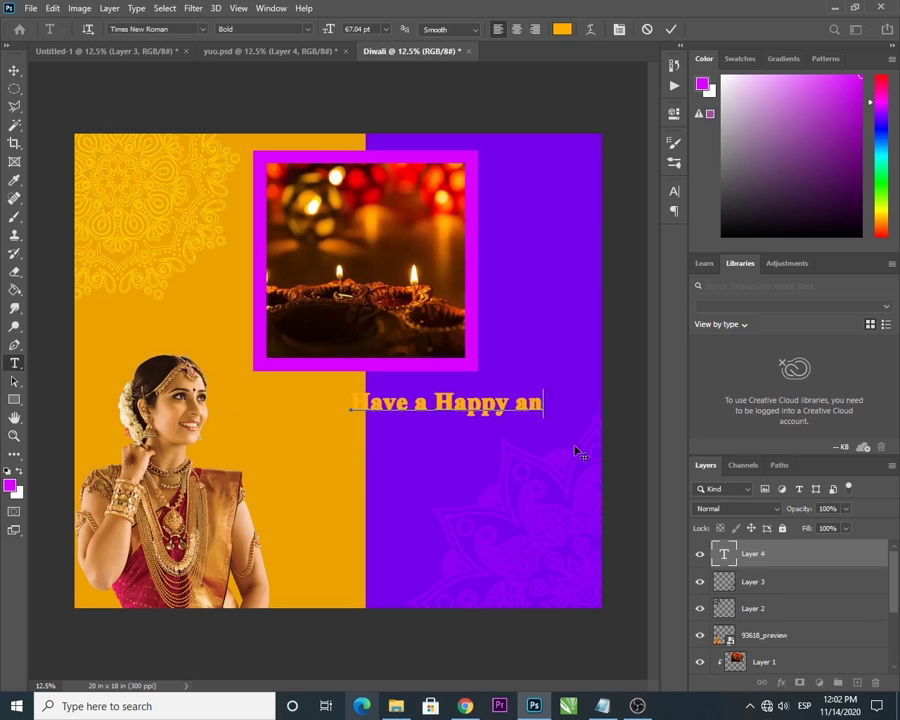
key(Return)
text(Beautifull Dewali)
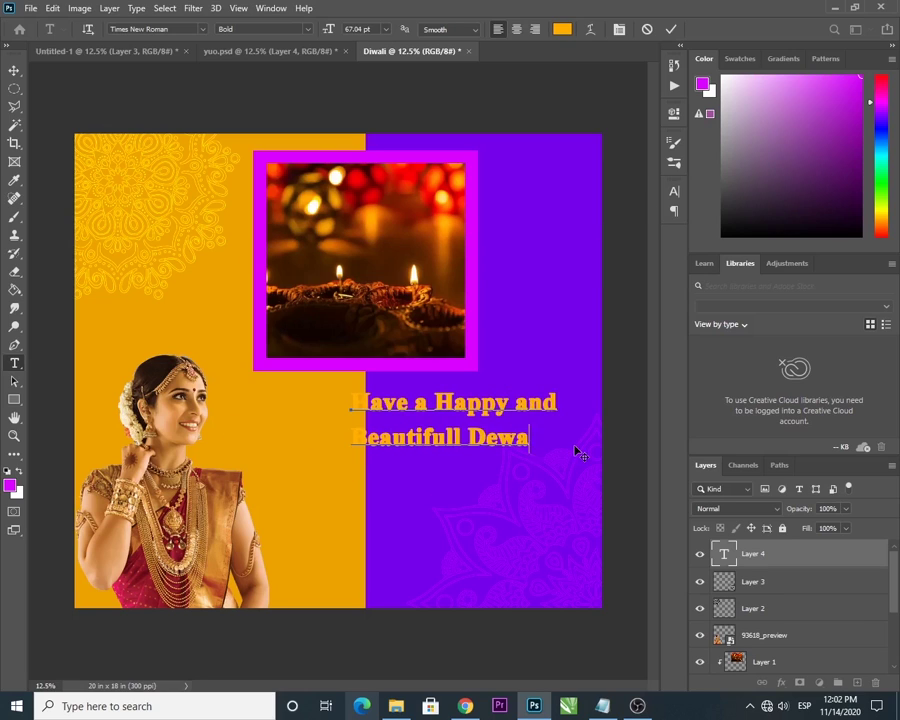
Move the two-line headline fully onto the violet area and enlarge it slightly to fill that area's width.
click(15, 72)
drag(473, 401, 503, 405)
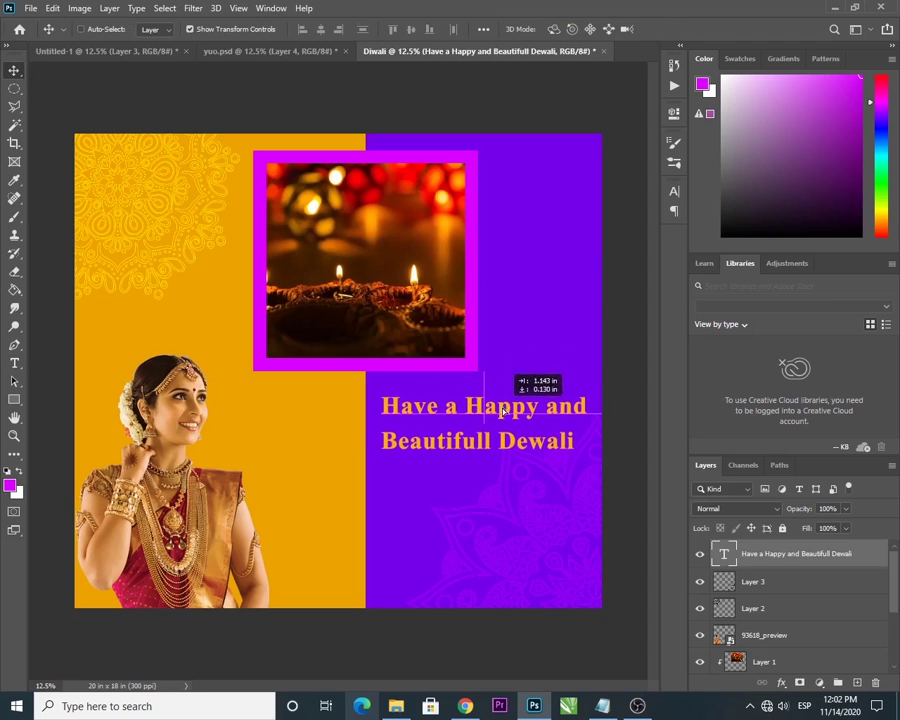
drag(587, 394, 600, 393)
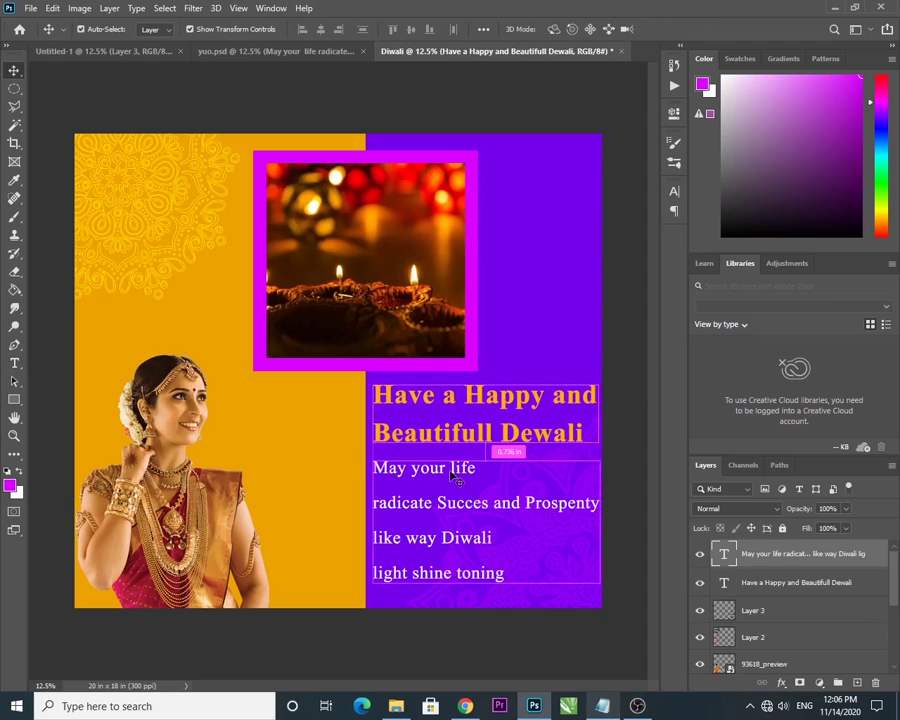
Group the diya photo Layer 1 with the magenta layers Layer 0 copy 3 and Layer 0 copy 2.
scroll(783, 618, down, 2)
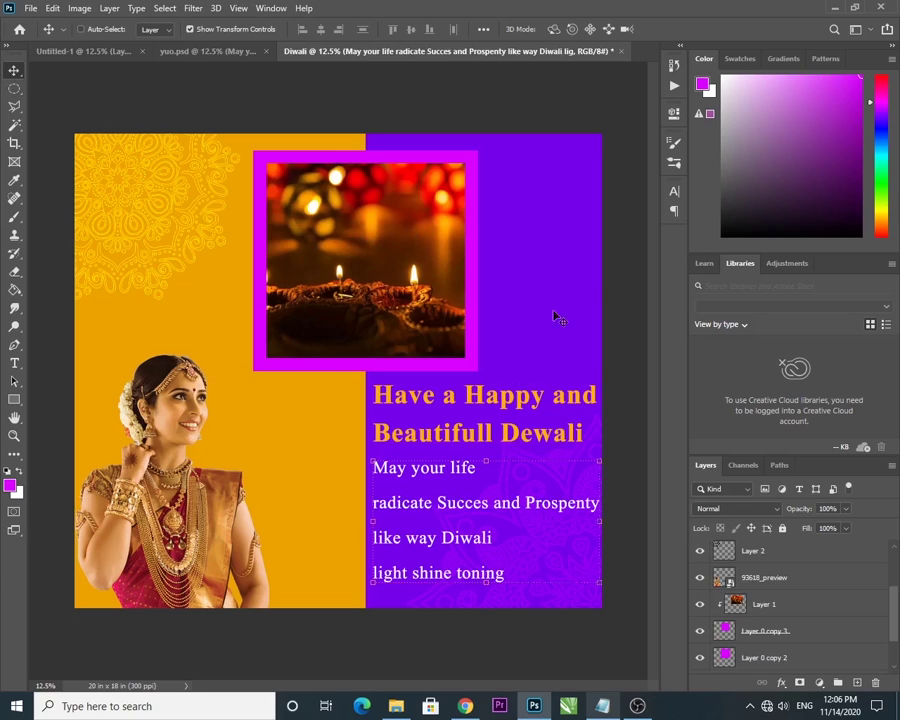
click(625, 310)
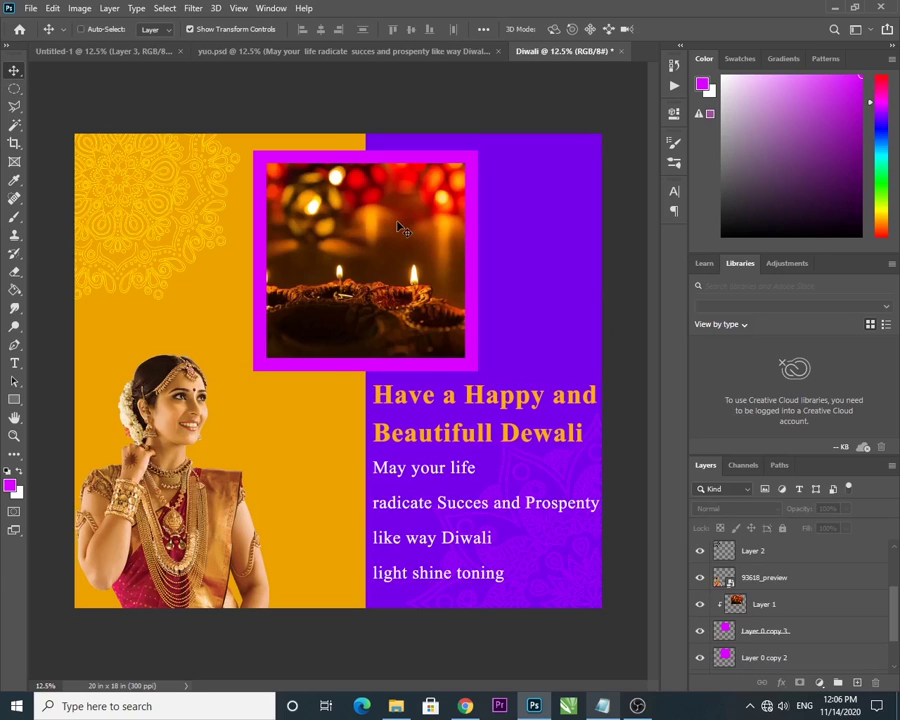
click(398, 228)
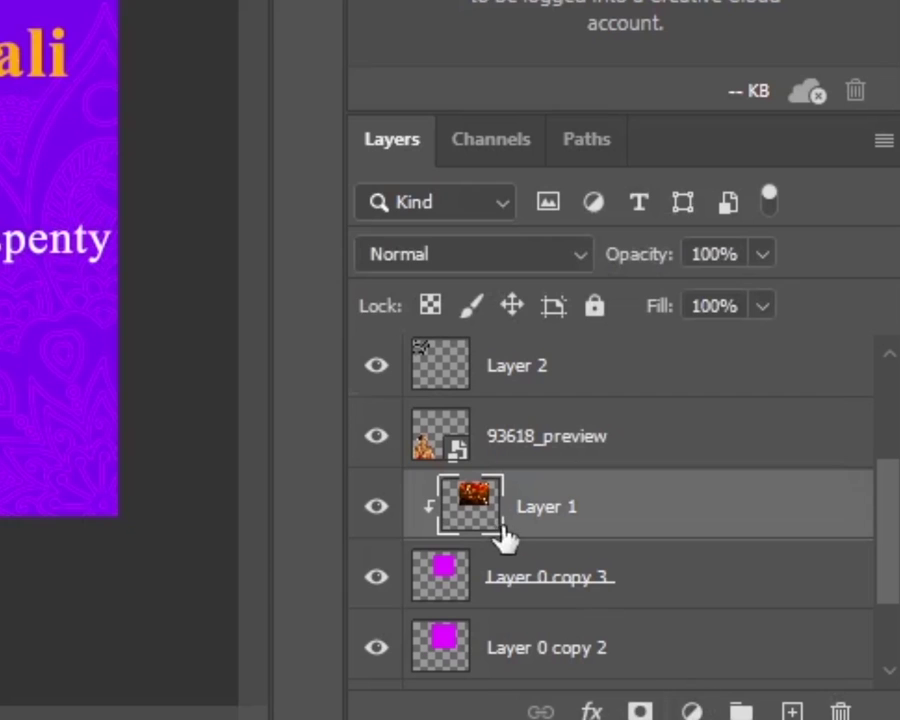
scroll(600, 620, down, 2)
shift+click(530, 515)
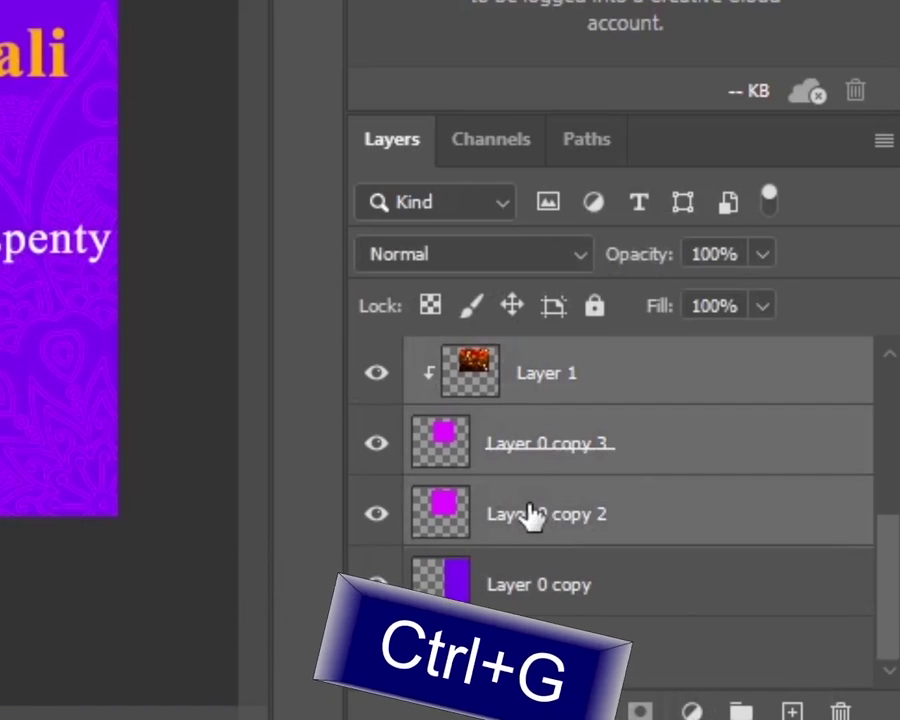
key(ctrl+g)
Rename the diya photo group as Frame and move it up and to the right on the poster.
double_click(530, 525)
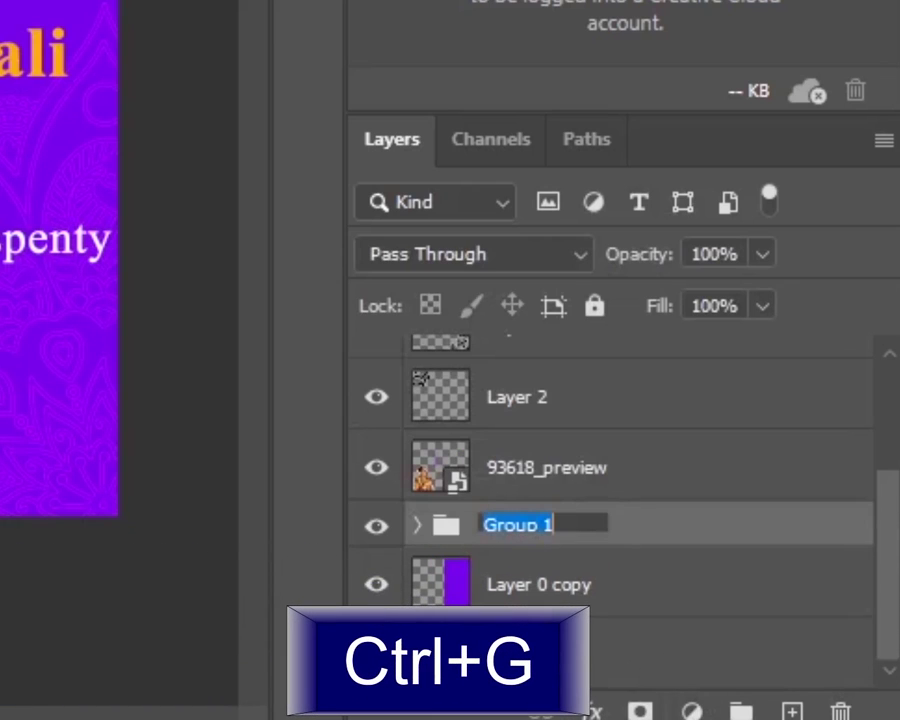
key(BackSpace)
text(Frame)
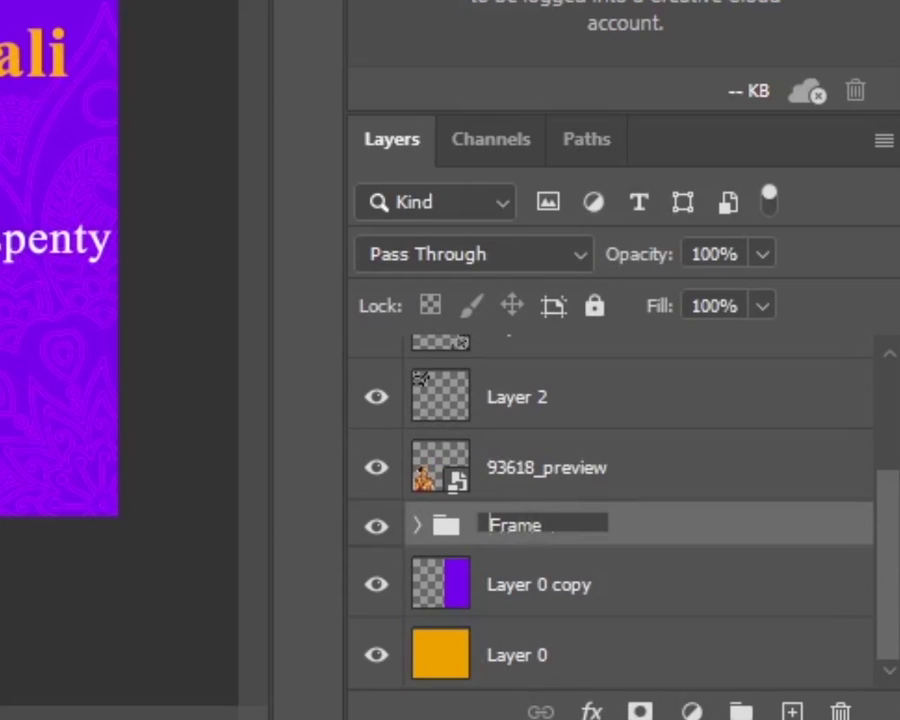
key(BackSpace)
key(Return)
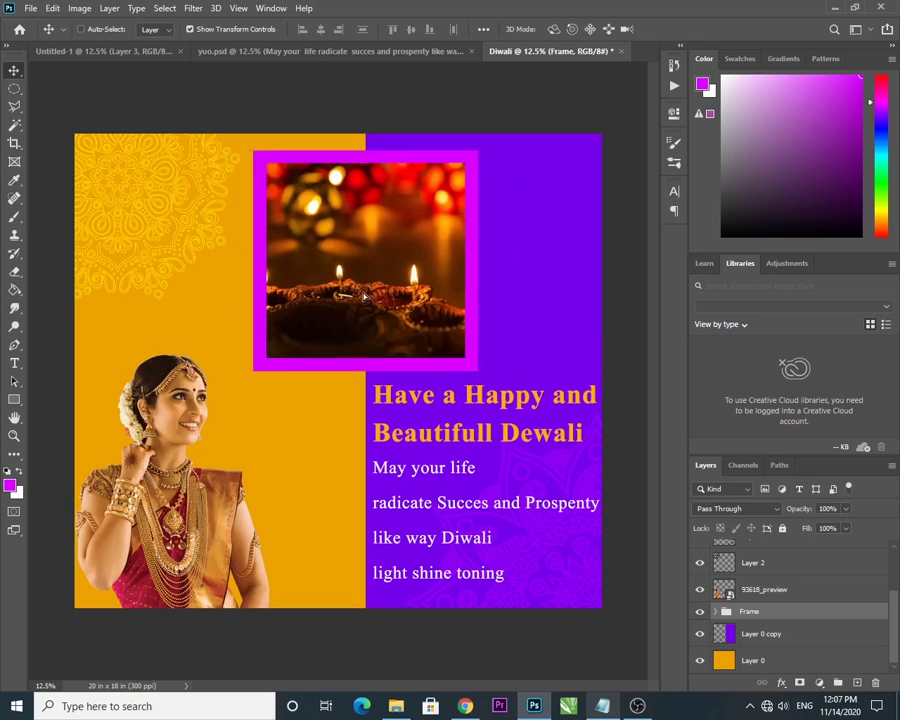
drag(352, 297, 385, 287)
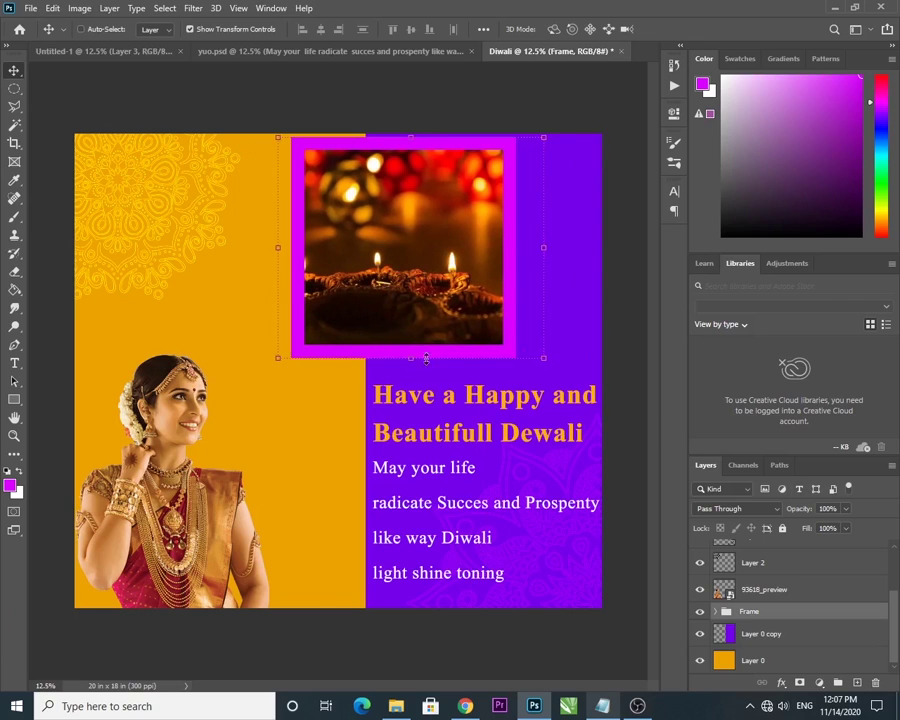
Convert the greeting message and the "Have a Happy and Beautifull Dewali" headline into separate smart objects.
click(617, 369)
scroll(886, 621, up, 2)
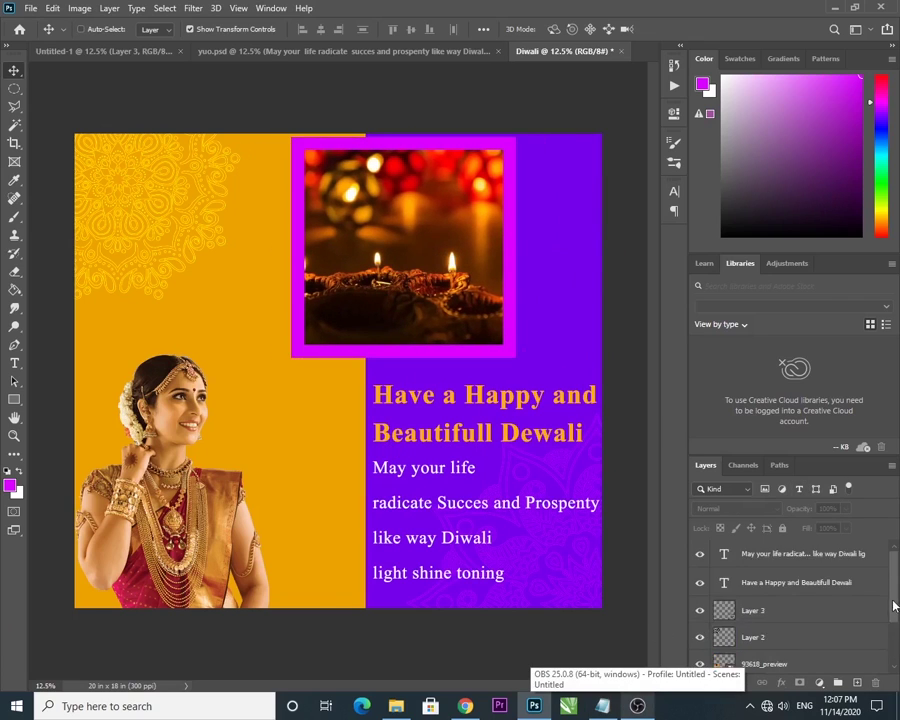
scroll(886, 621, down, 2)
scroll(830, 567, up, 4)
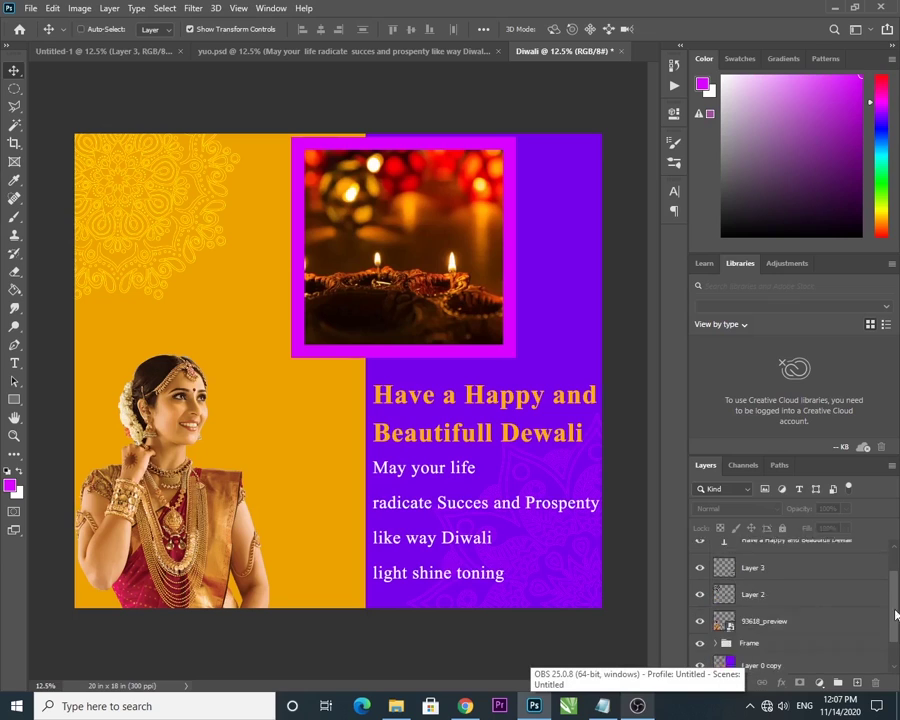
click(783, 556)
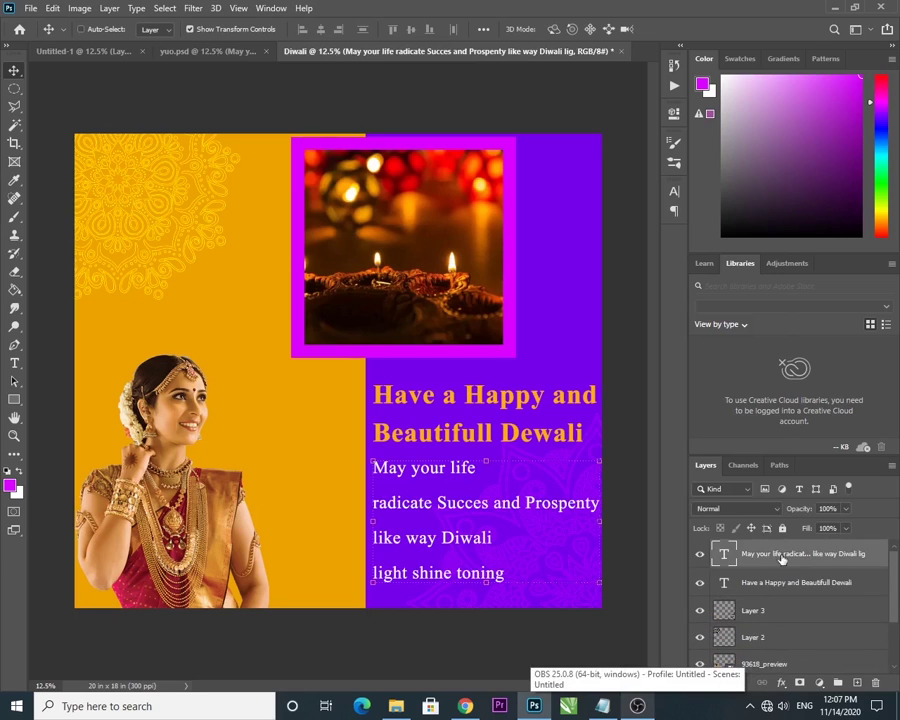
right_click(783, 556)
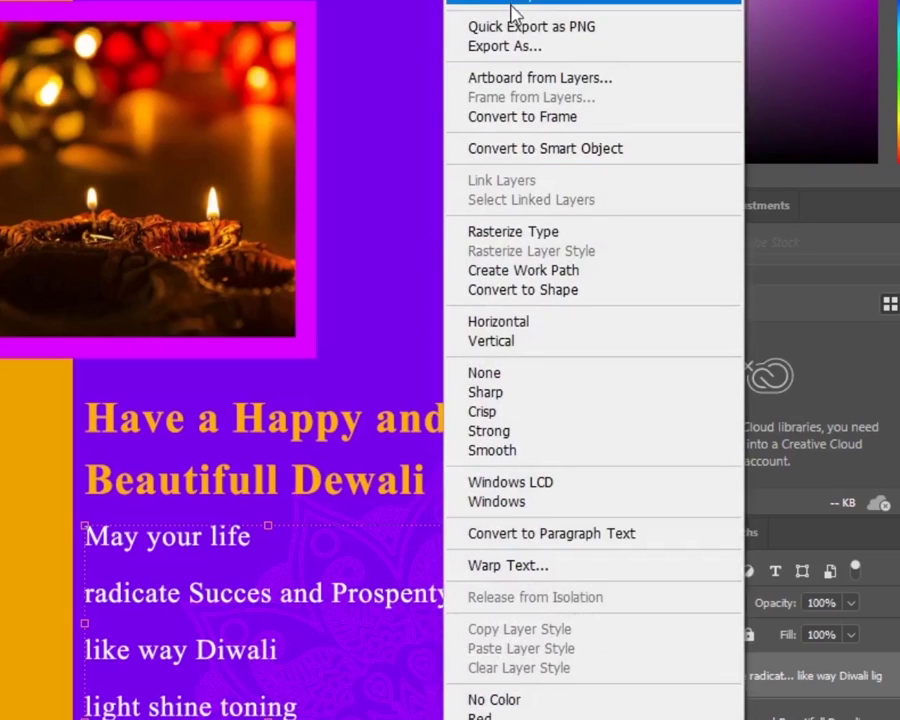
click(533, 151)
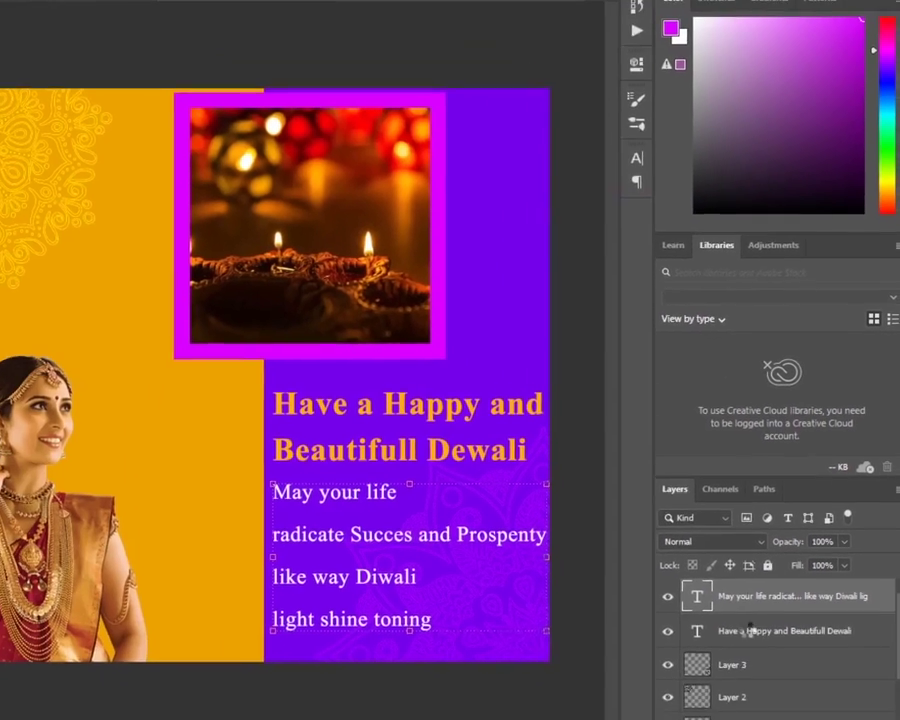
right_click(727, 716)
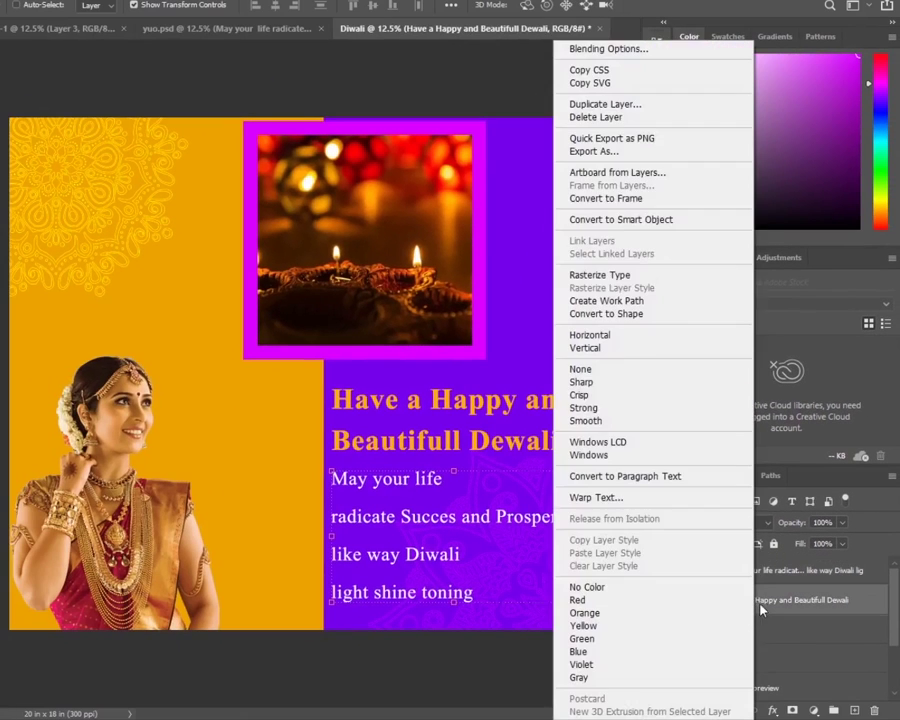
click(586, 220)
Convert the mandala layers Layer 3 and Layer 2 into individual smart objects.
right_click(790, 603)
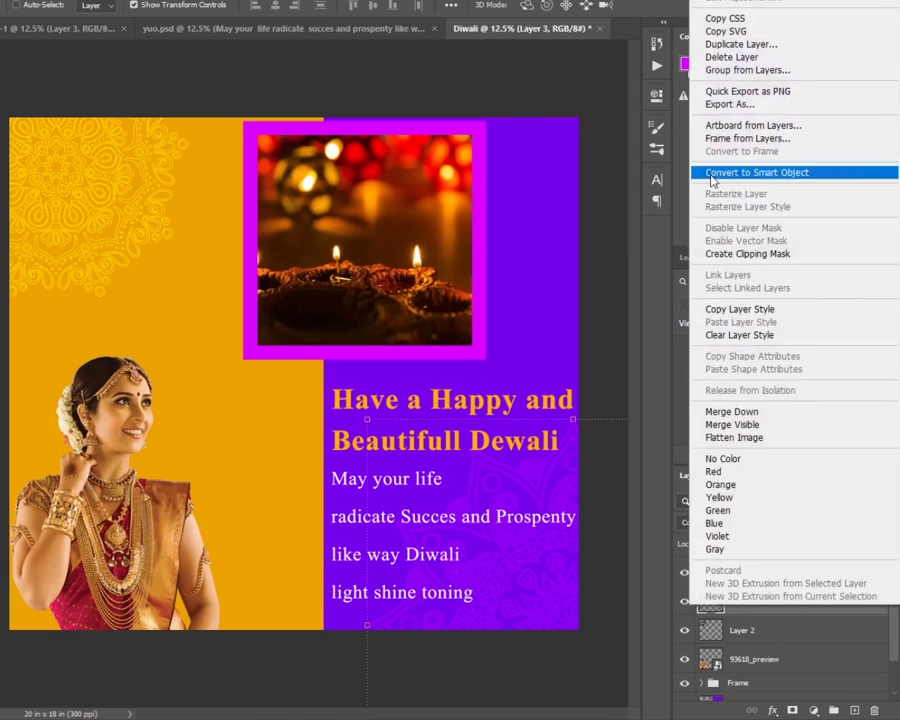
click(711, 174)
right_click(736, 632)
click(742, 201)
Convert the Frame group and the background layers Layer 0 copy and Layer 0 into individual smart objects.
scroll(769, 661, down, 2)
right_click(770, 633)
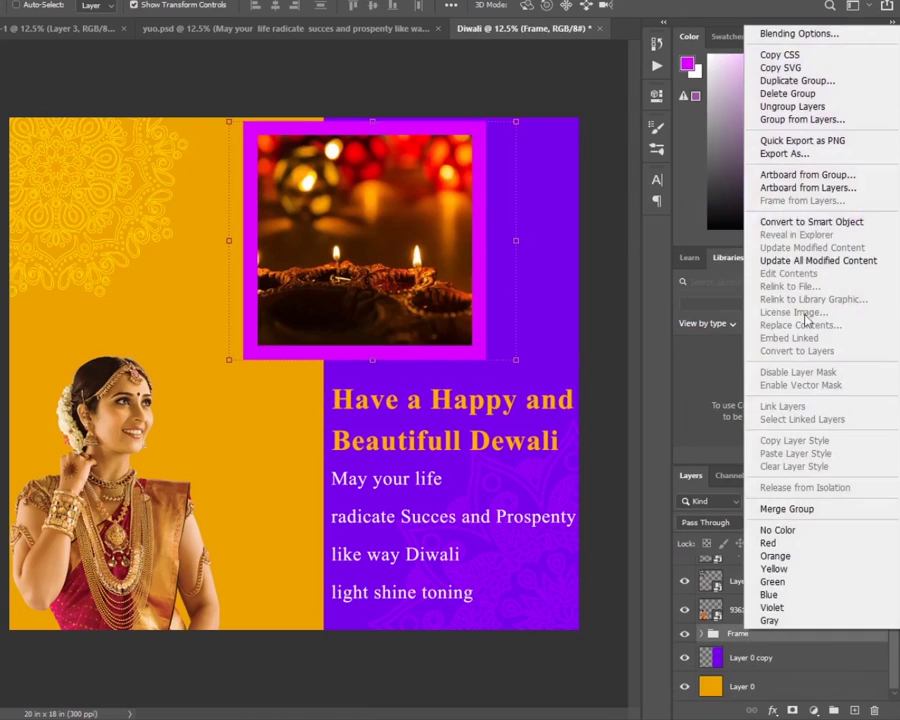
click(800, 221)
right_click(751, 659)
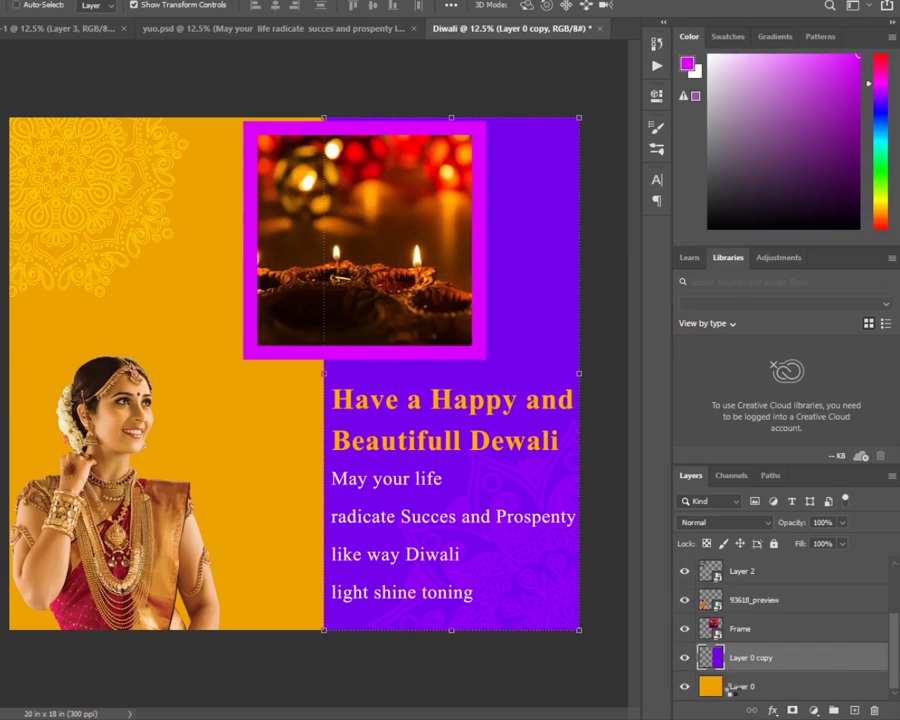
right_click(737, 686)
key(Escape)
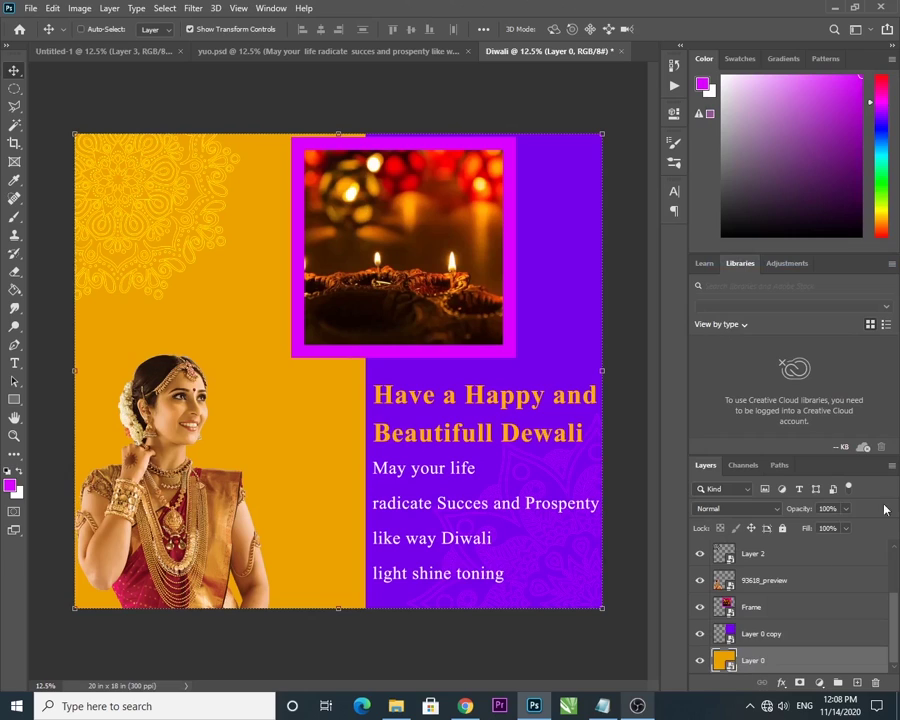
Show the Timeline and create a video timeline for the poster's layers.
scroll(790, 664, up, 2)
scroll(782, 610, down, 2)
scroll(782, 607, up, 2)
scroll(774, 581, down, 2)
scroll(776, 587, up, 2)
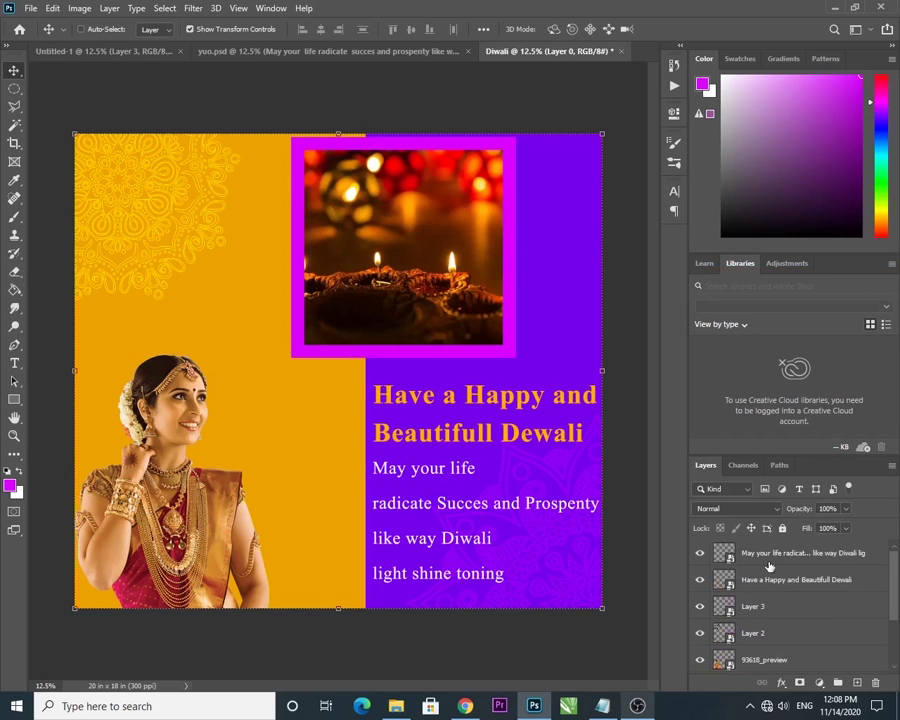
click(770, 555)
click(280, 9)
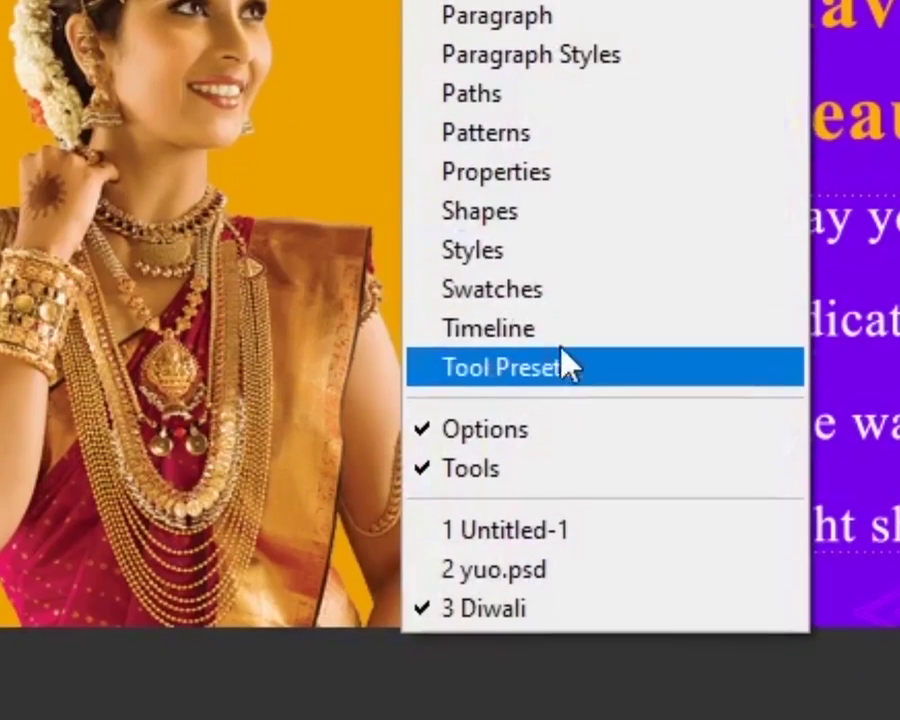
click(546, 328)
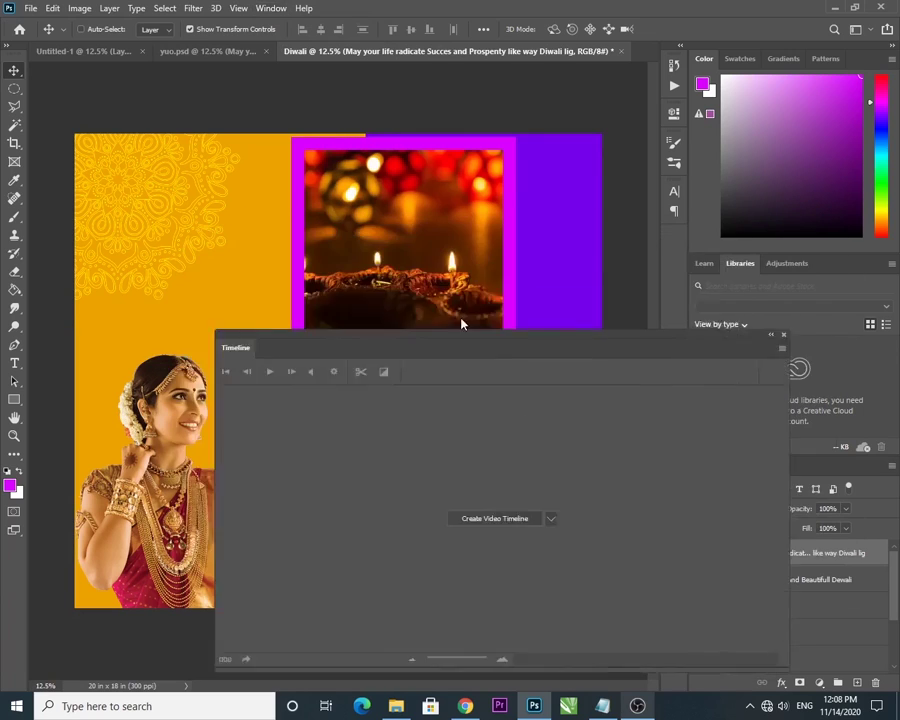
drag(462, 338, 444, 255)
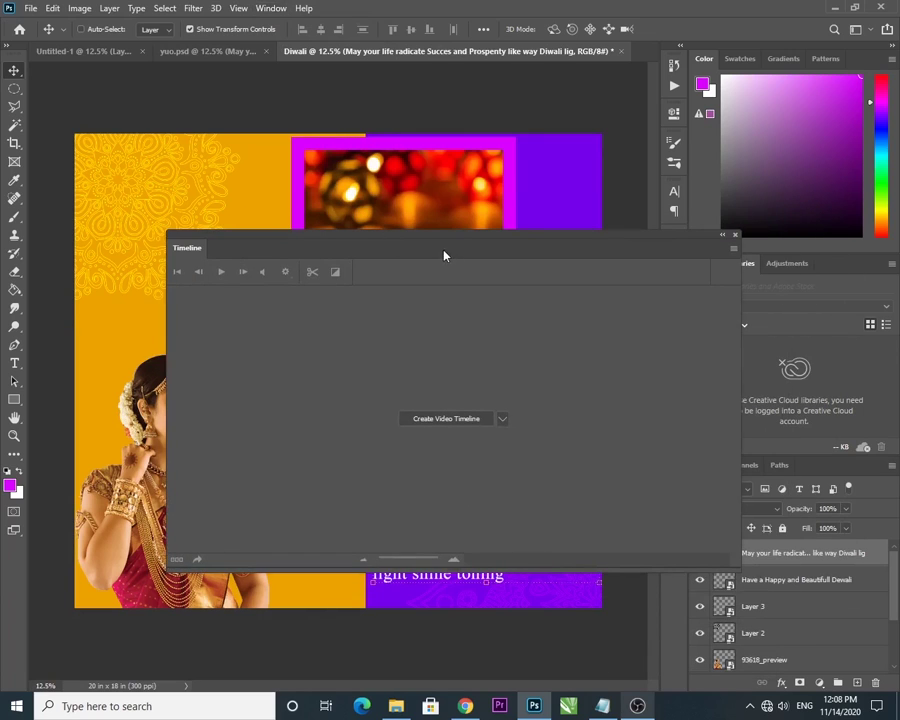
click(452, 419)
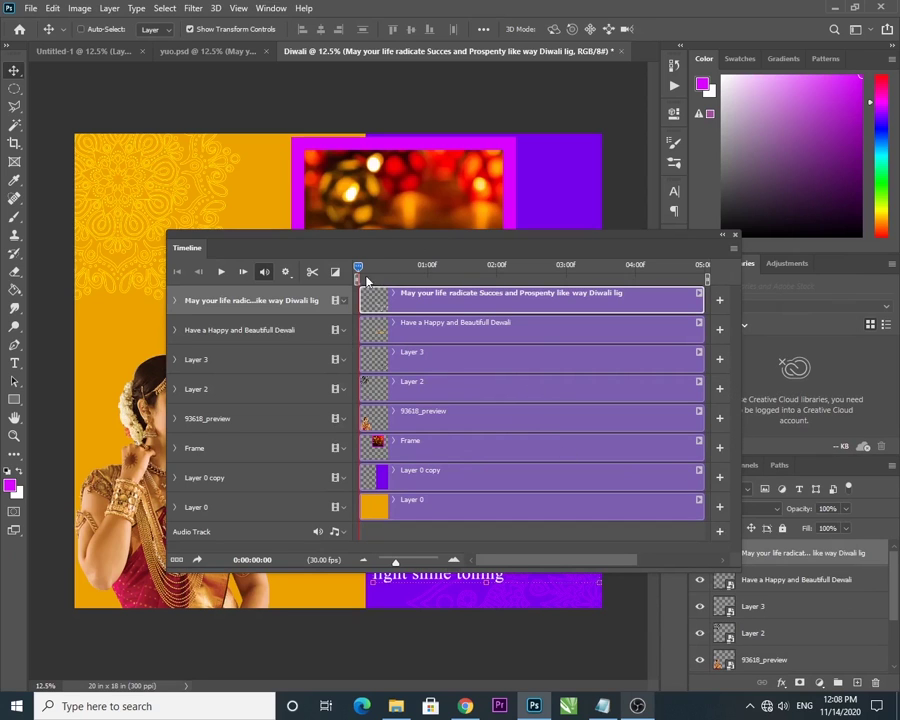
Extend the clips of all eight layers in the video timeline to 10 seconds.
drag(412, 243, 399, 225)
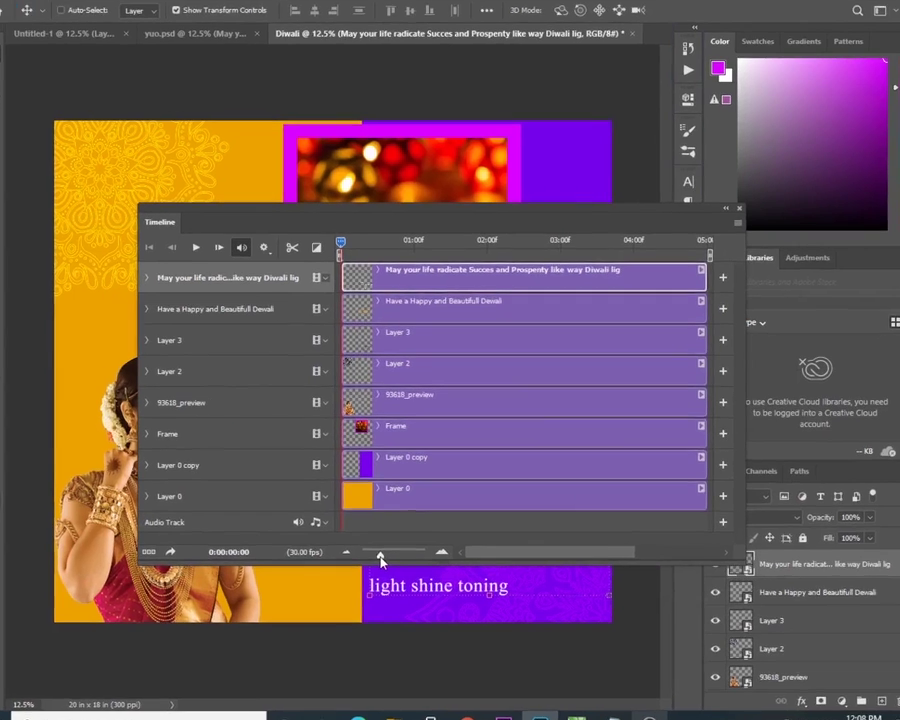
drag(383, 544, 374, 545)
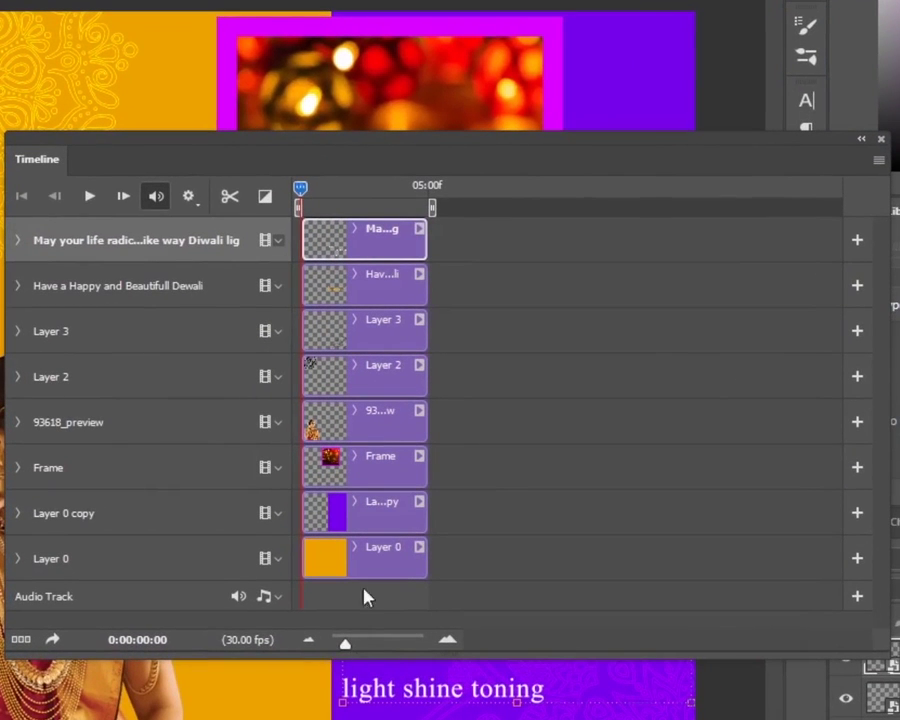
drag(424, 241, 551, 241)
drag(426, 560, 554, 562)
drag(426, 514, 554, 516)
drag(424, 466, 554, 466)
drag(424, 422, 554, 425)
drag(426, 377, 554, 380)
drag(424, 333, 554, 332)
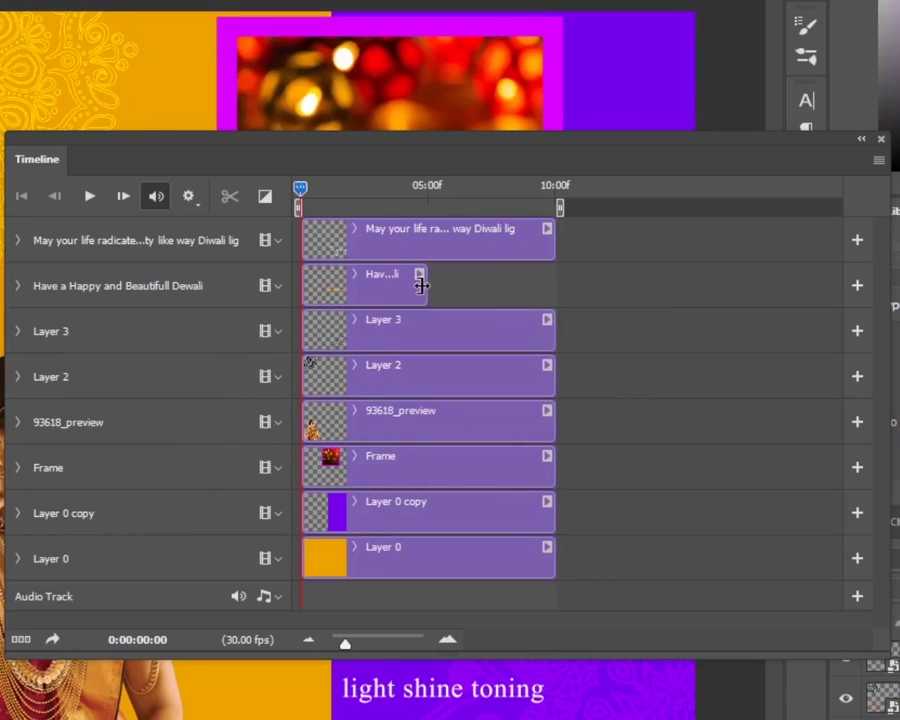
drag(425, 285, 554, 285)
Rename Layer 2, the mandala on the orange background, as Round 1.
drag(470, 140, 322, 331)
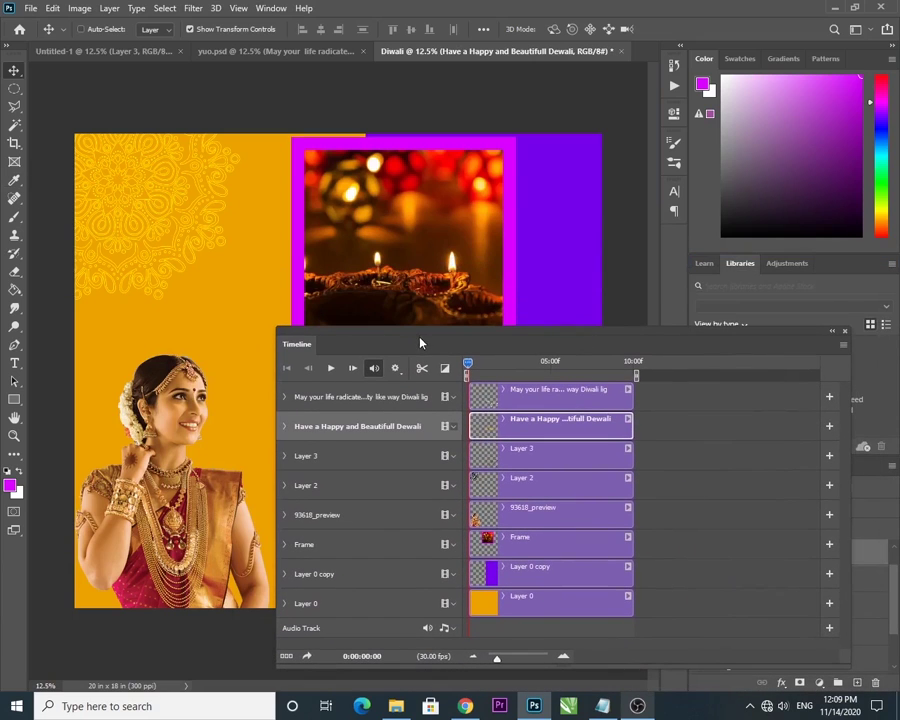
drag(419, 342, 156, 159)
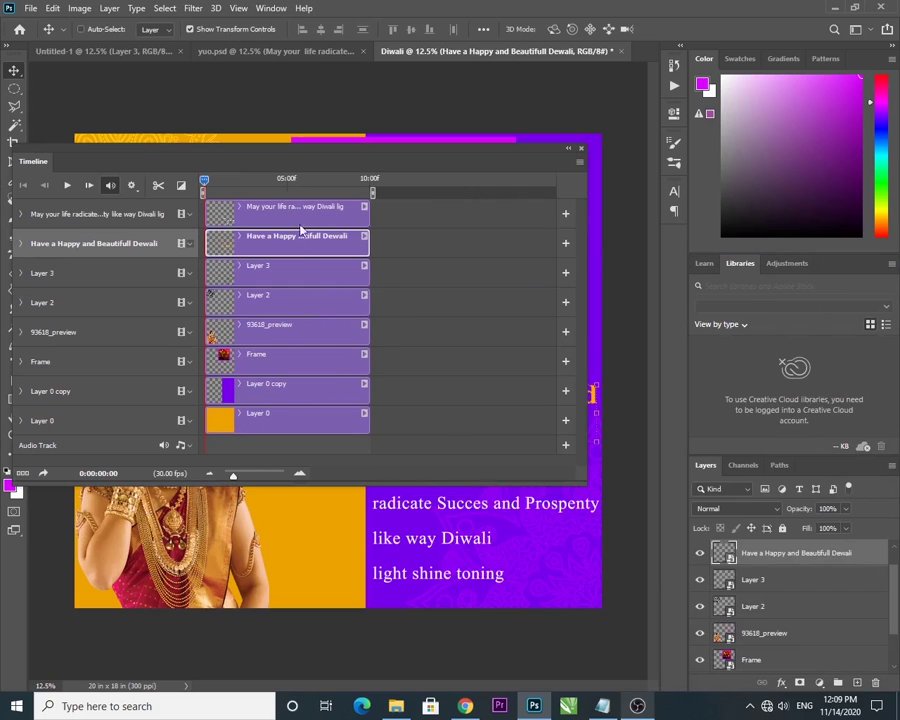
drag(285, 161, 310, 204)
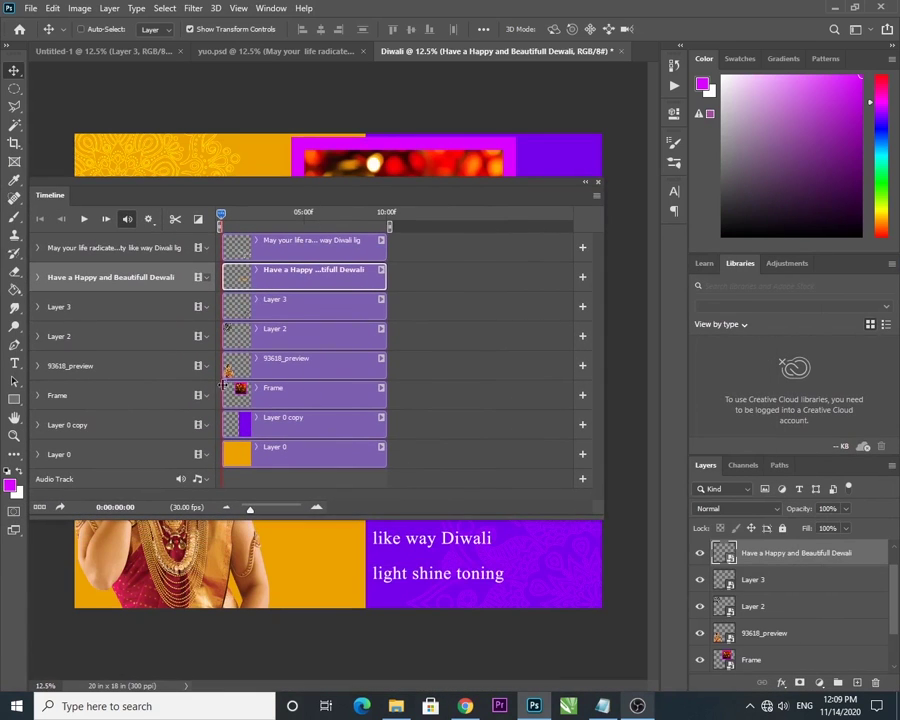
click(100, 342)
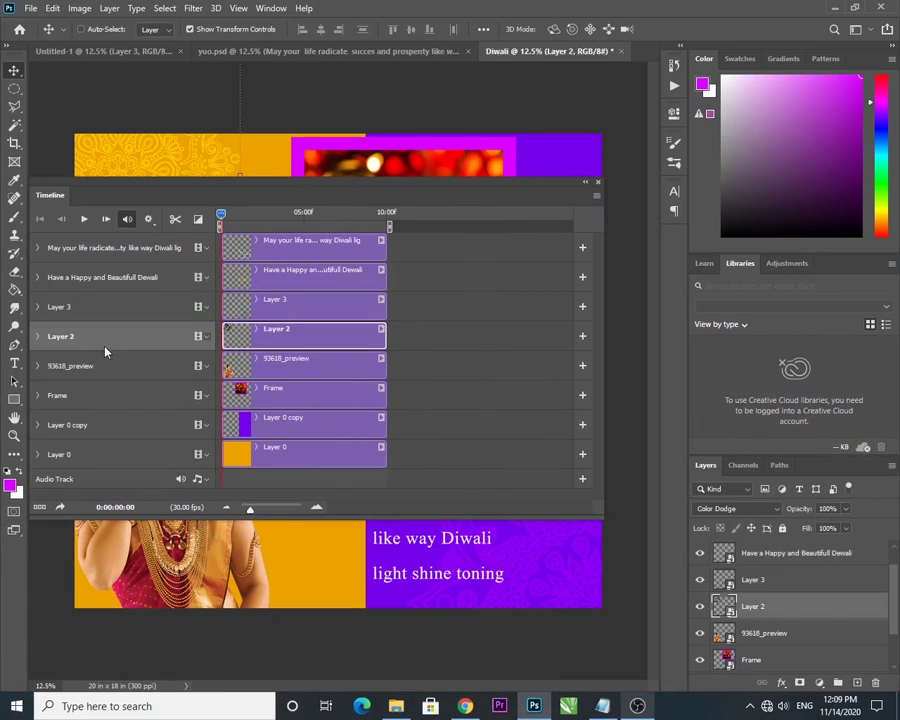
double_click(752, 607)
text(Round 1)
key(Return)
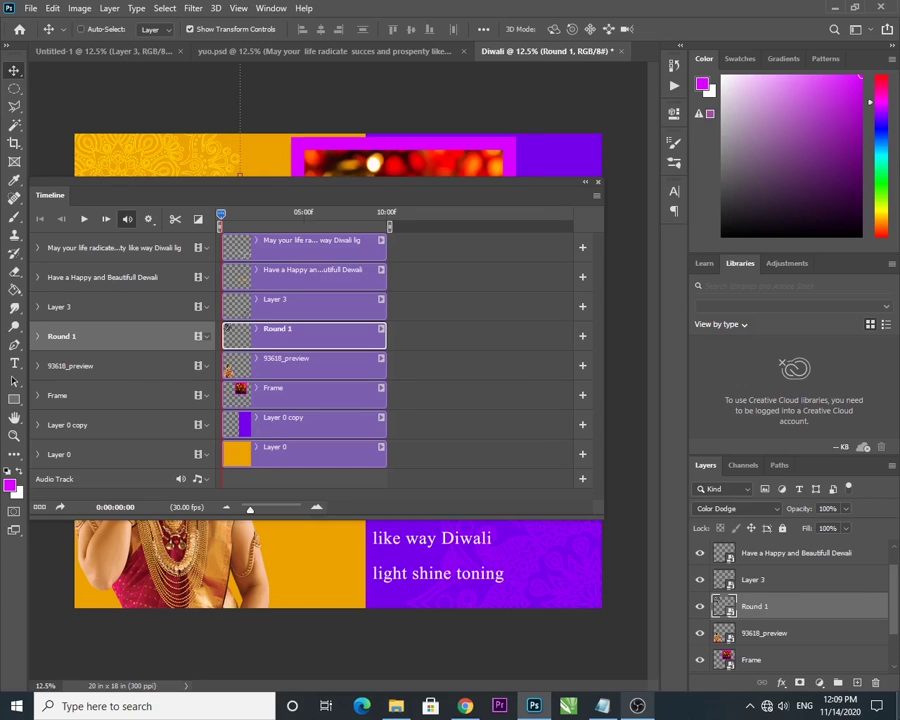
Rename Layer 3, the mandala on the violet background, as Round 2.
click(755, 580)
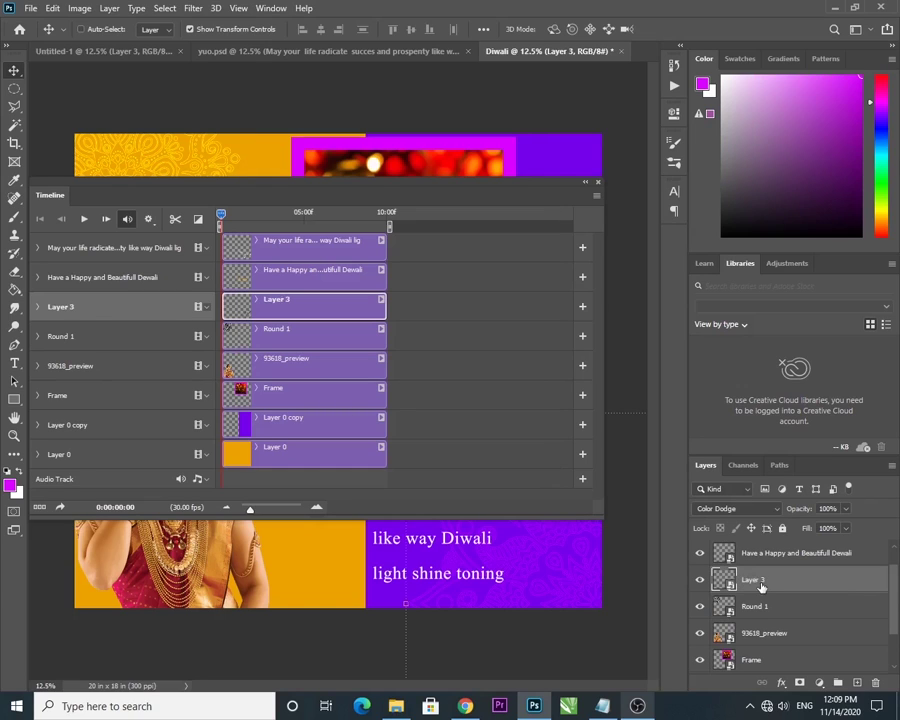
double_click(757, 581)
text(Round 2)
key(Return)
Move the Timeline clear of the orange area's mandala and enable Transform keyframing for Round 1 at the start of its clip.
drag(281, 178, 472, 172)
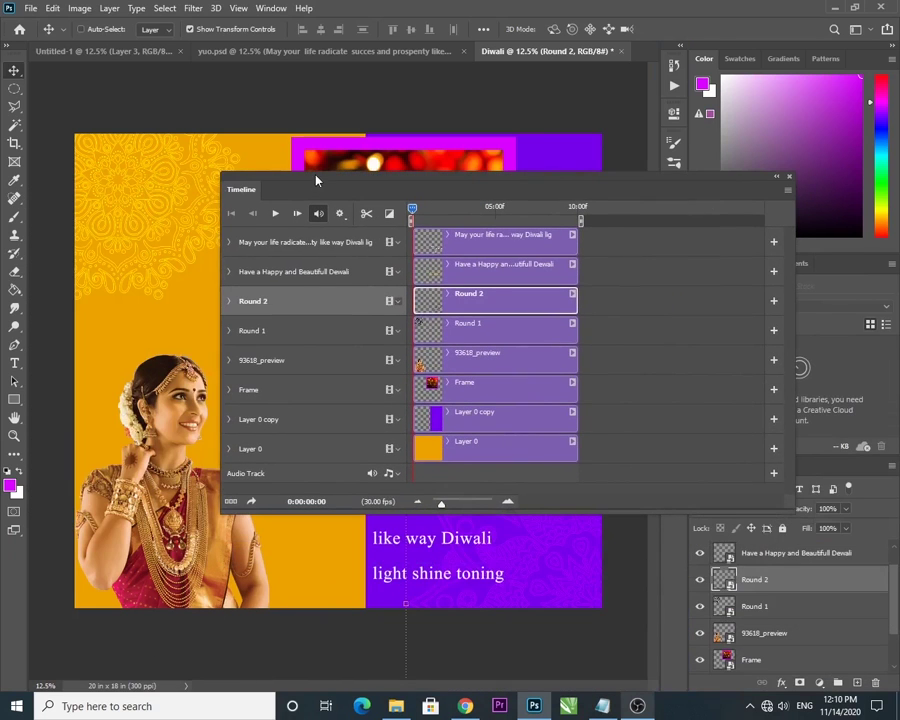
drag(316, 180, 348, 181)
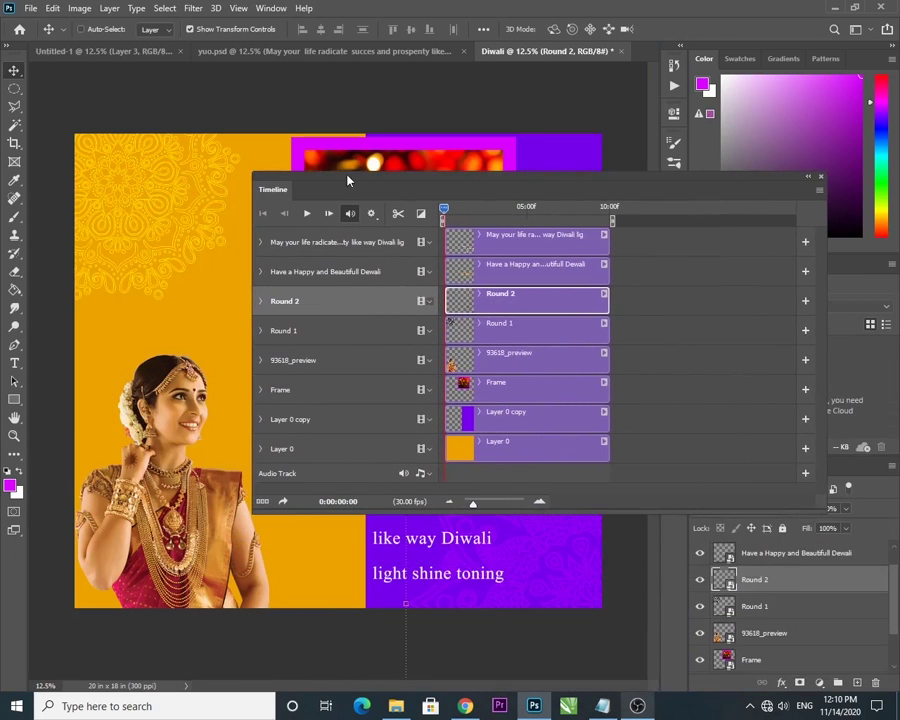
click(366, 331)
click(260, 331)
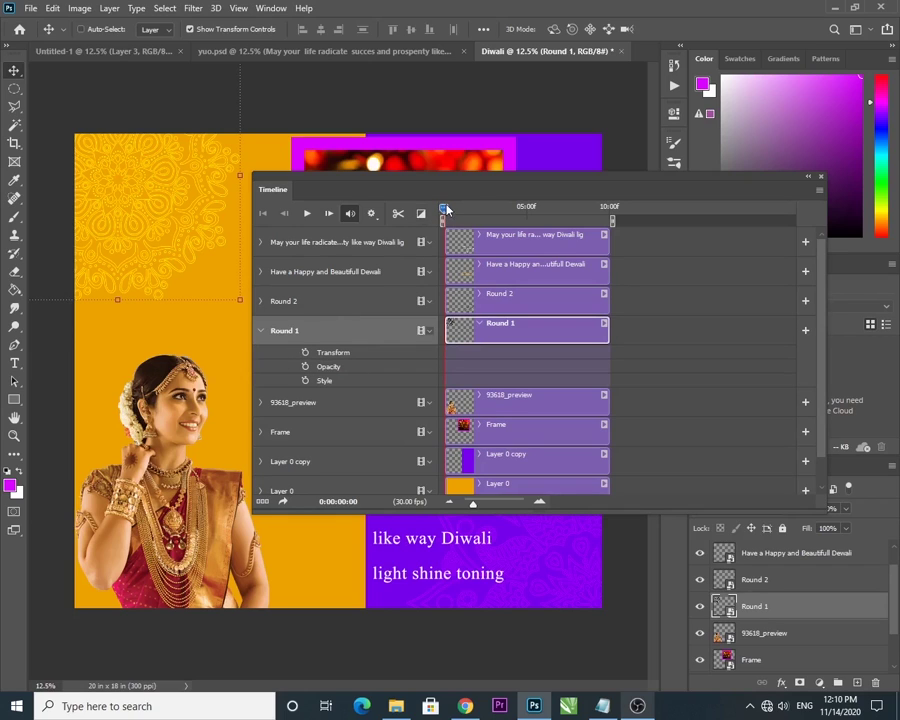
click(306, 354)
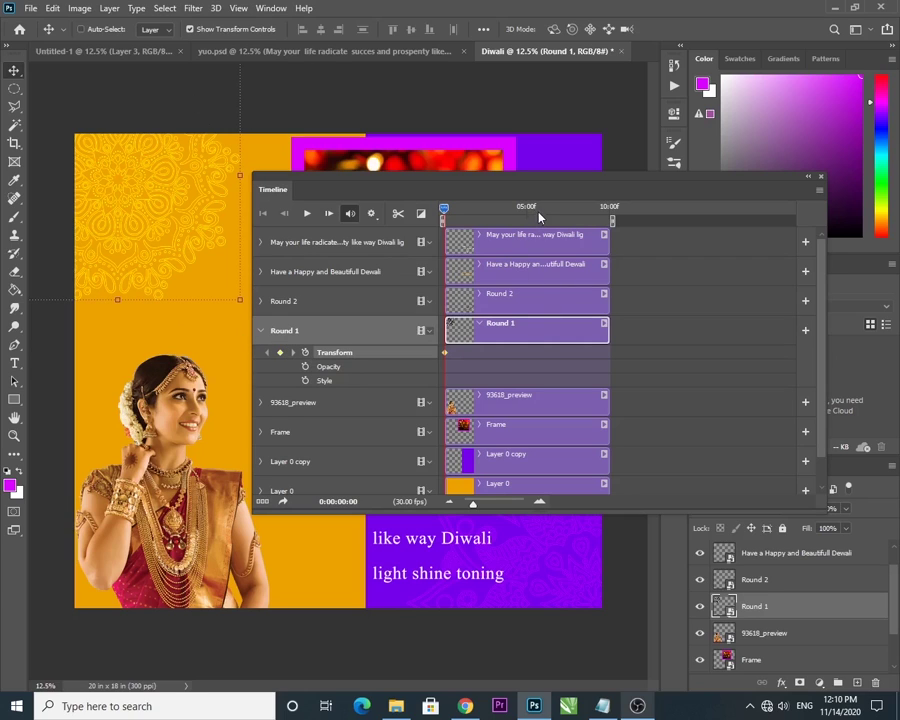
Rotate Round 1 by 90 degrees at the 10-second mark to set its ending Transform keyframe.
drag(565, 211, 633, 224)
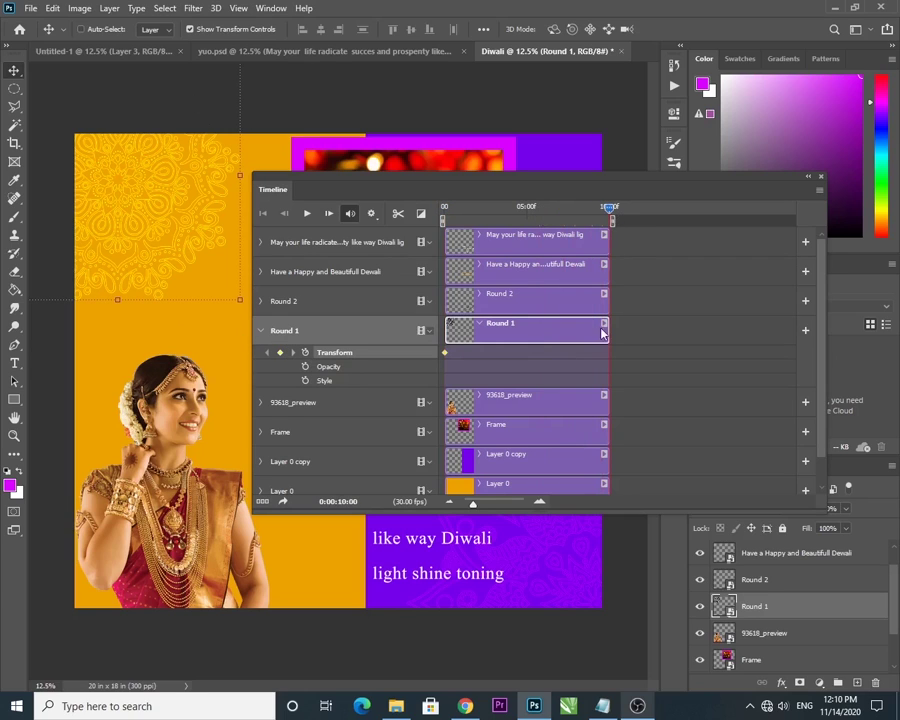
key(ctrl+t)
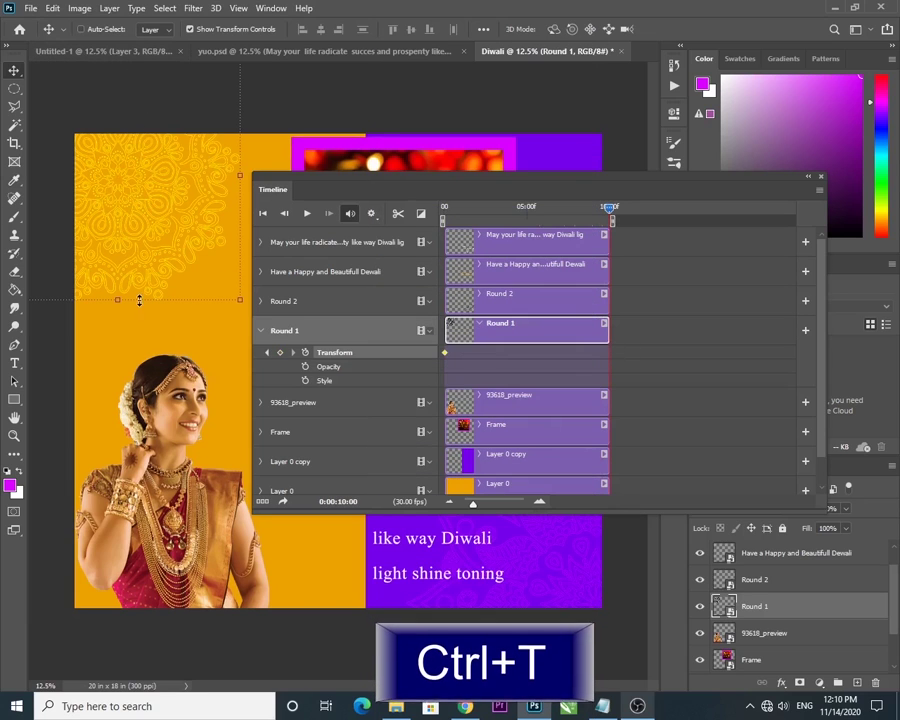
key(ctrl+t)
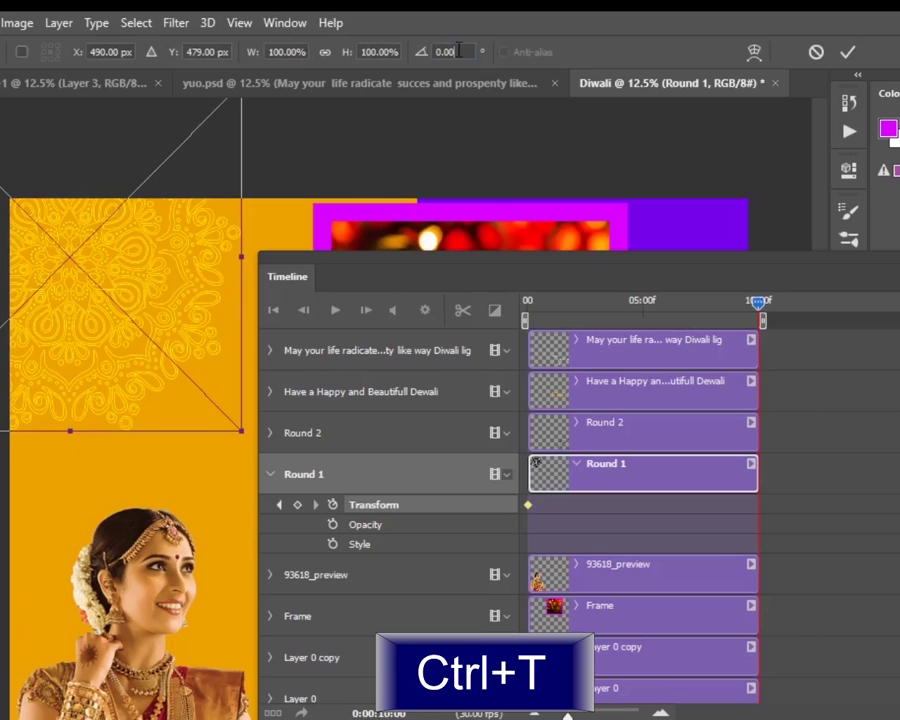
drag(394, 29, 359, 30)
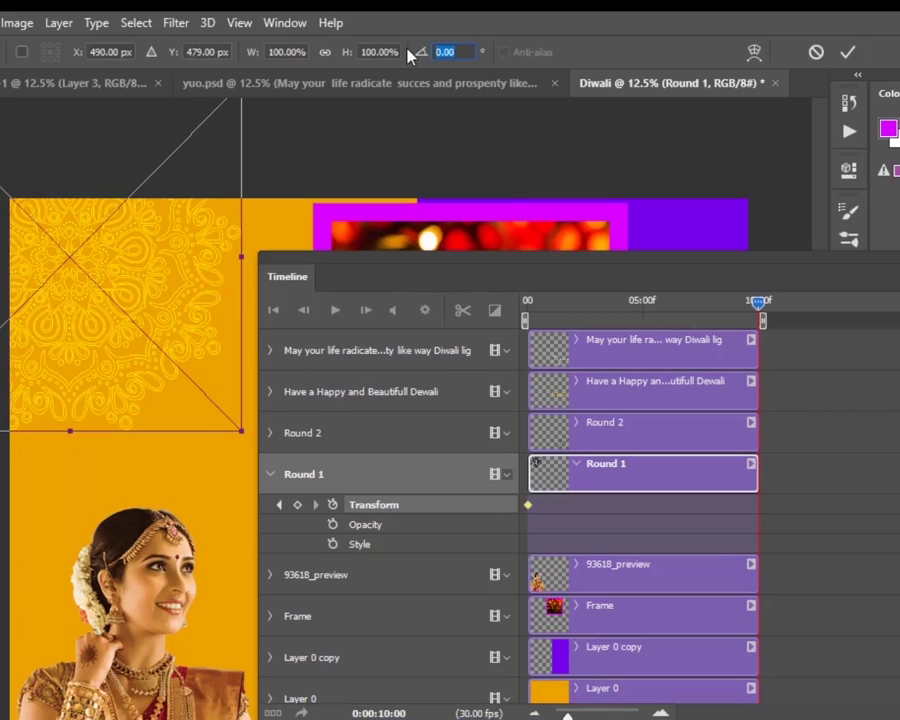
text(90)
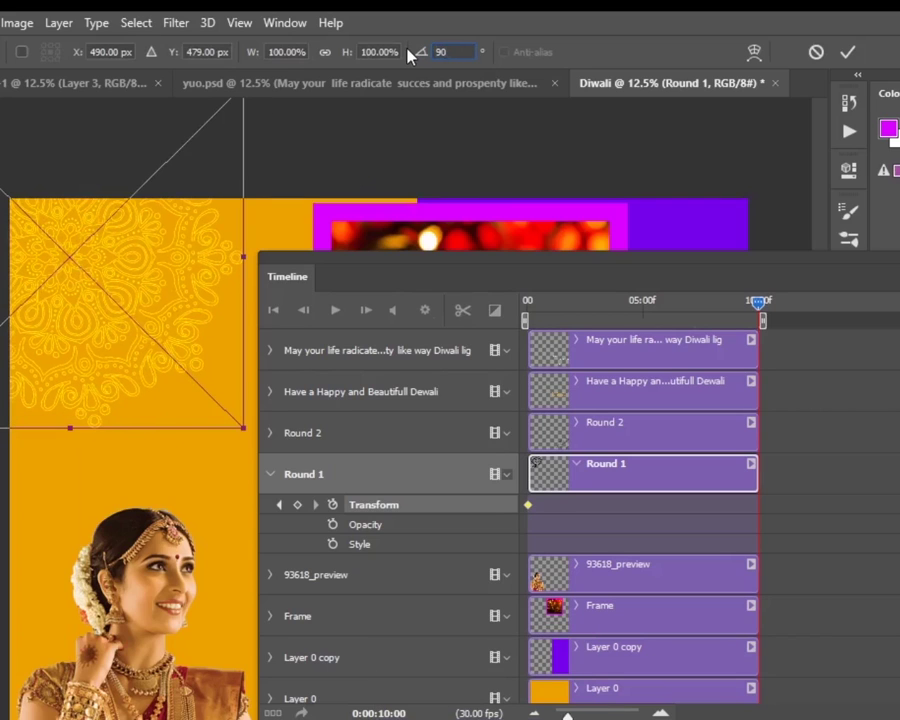
key(Return)
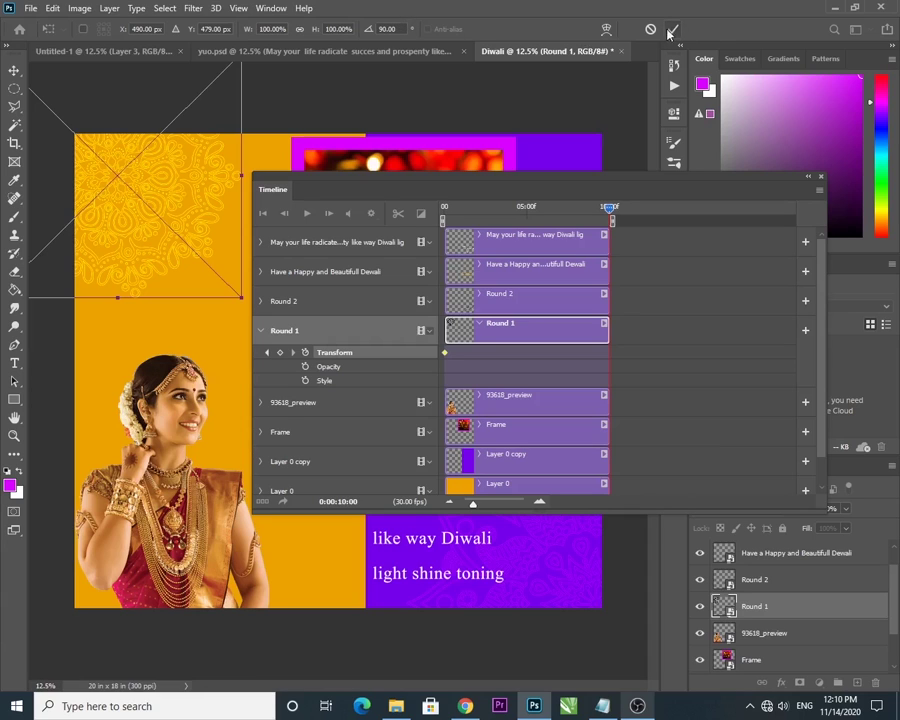
click(671, 31)
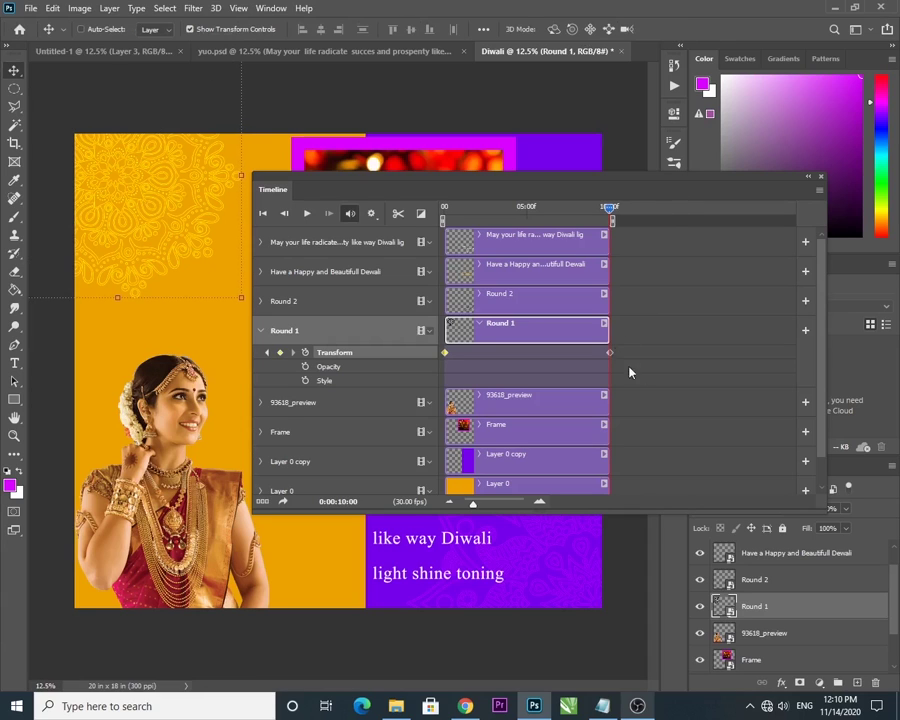
Preview Round 1's rotation by scrubbing the playhead through the timeline and return it to the start.
drag(610, 213, 463, 213)
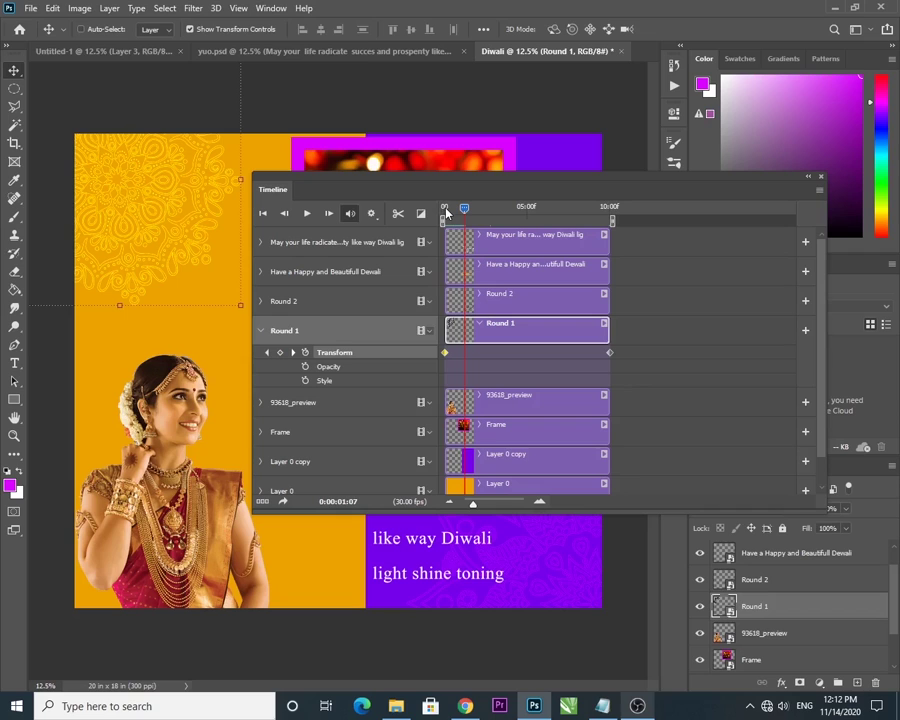
click(446, 212)
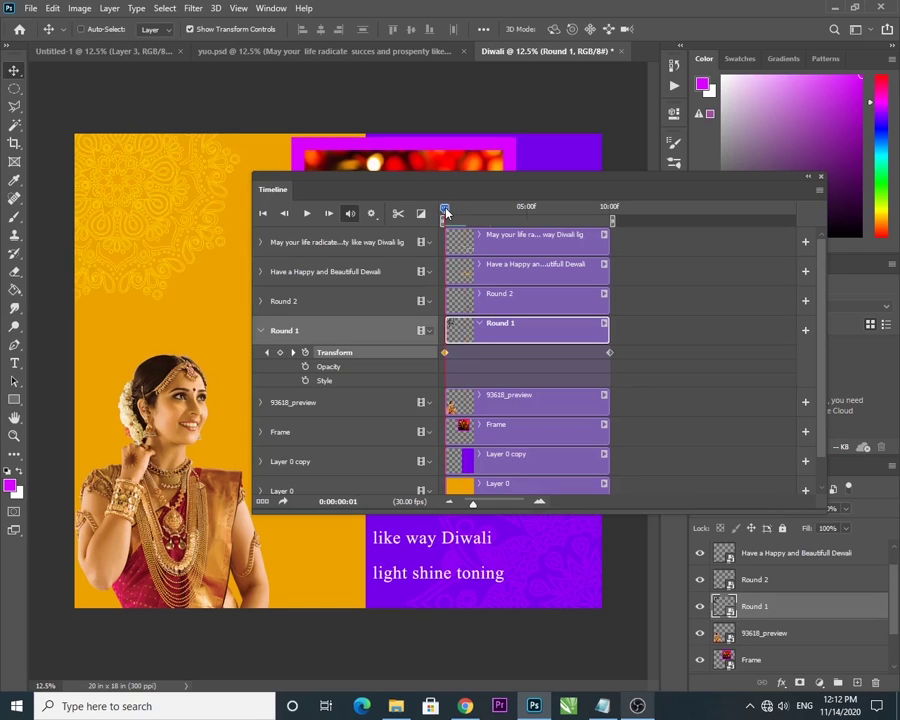
drag(446, 210, 513, 217)
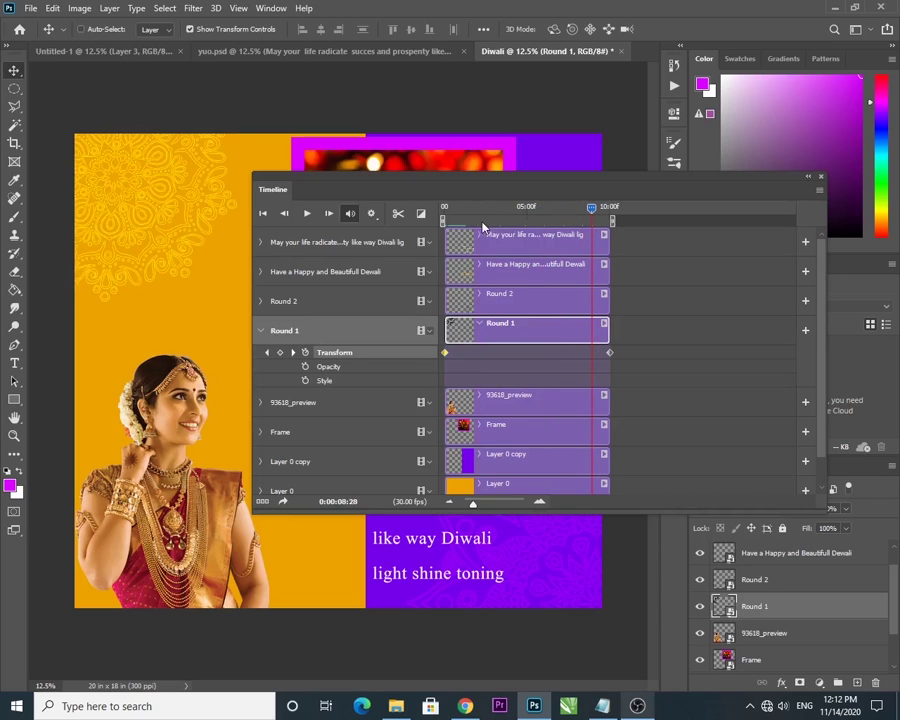
drag(482, 223, 441, 217)
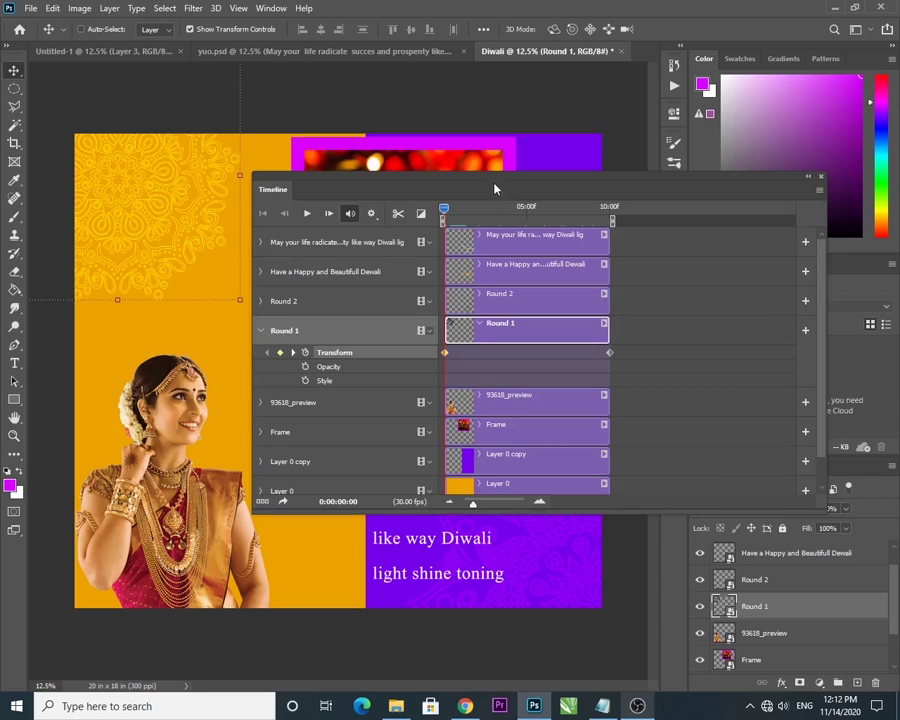
Enable Opacity keyframing for Round 1 at the 3-second mark, keeping the layer at 100% opacity.
click(474, 210)
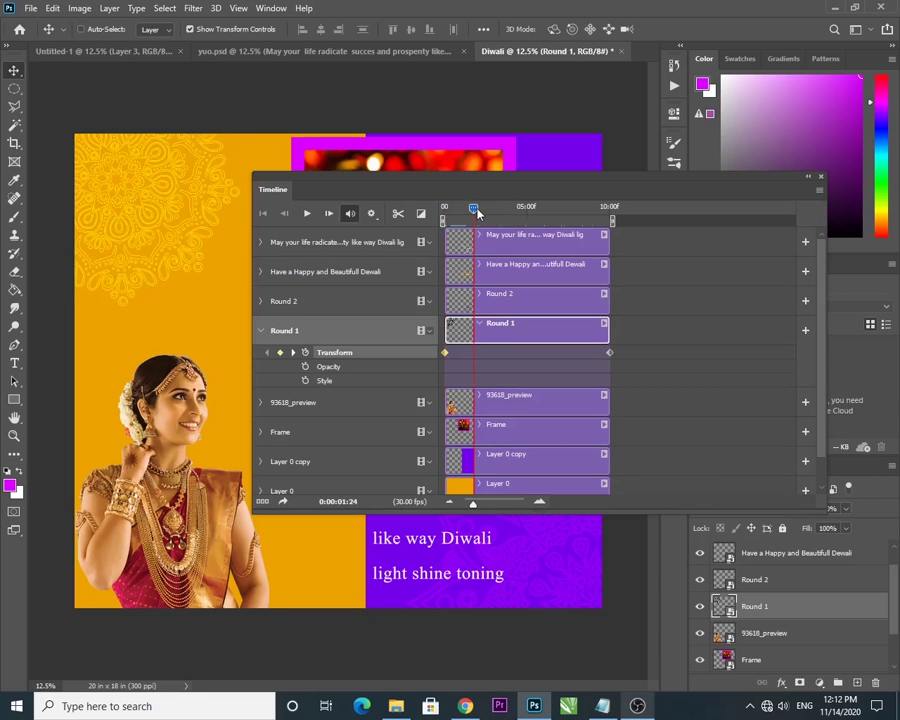
drag(477, 212, 493, 212)
mouse_move(473, 503)
mouse_down()
mouse_move(465, 508)
mouse_move(477, 502)
mouse_up()
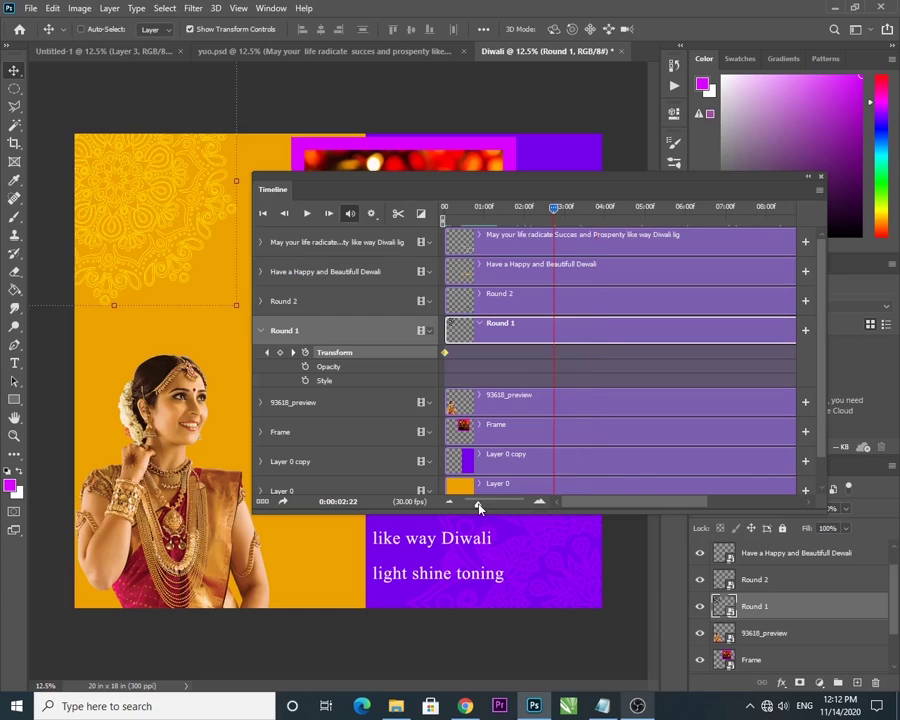
click(450, 504)
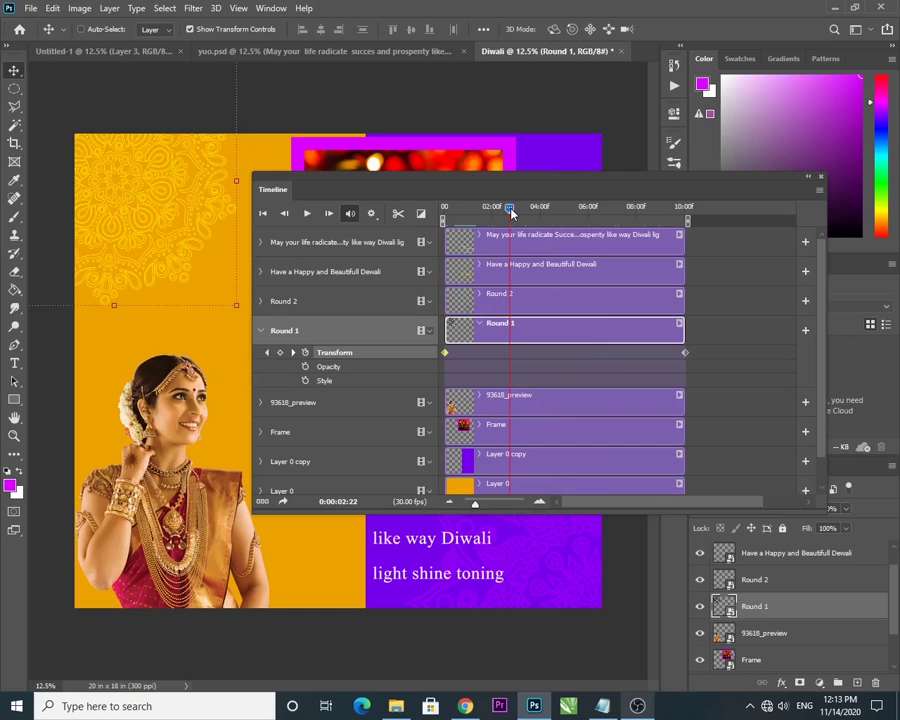
drag(511, 211, 516, 211)
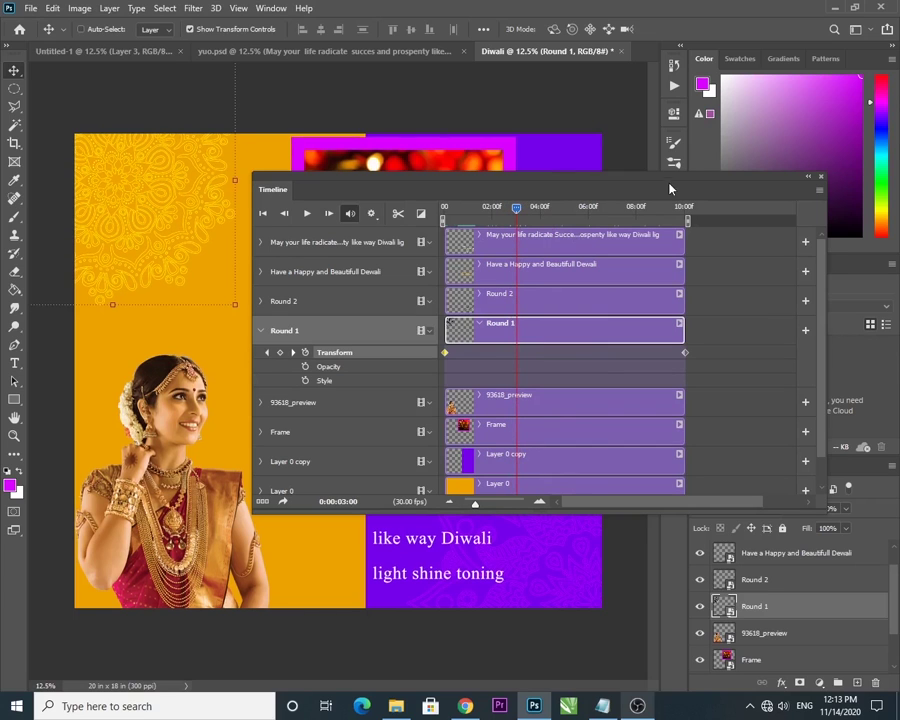
drag(660, 181, 605, 140)
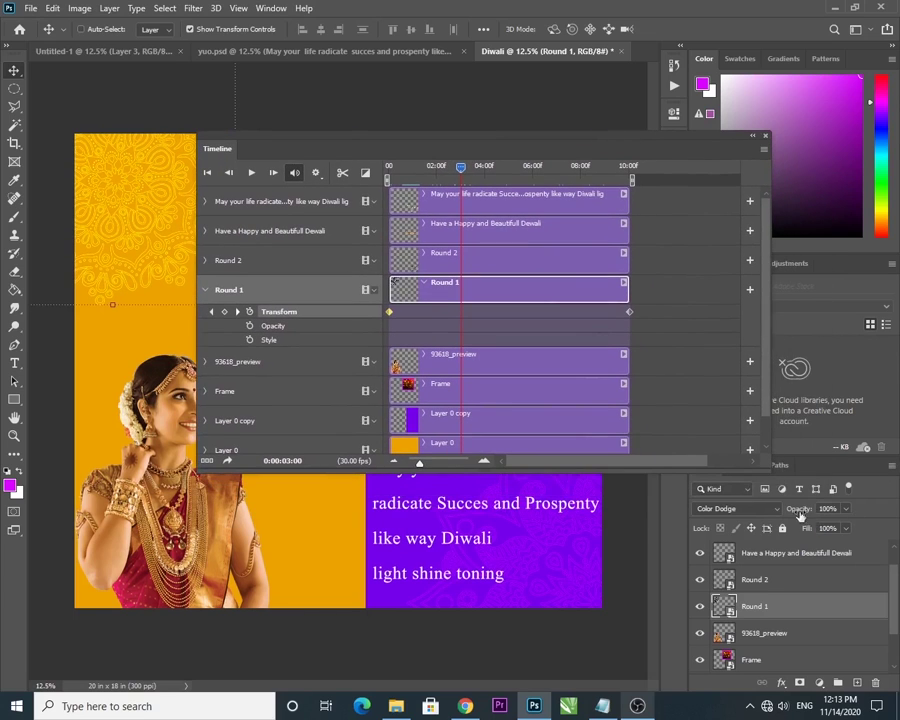
click(249, 326)
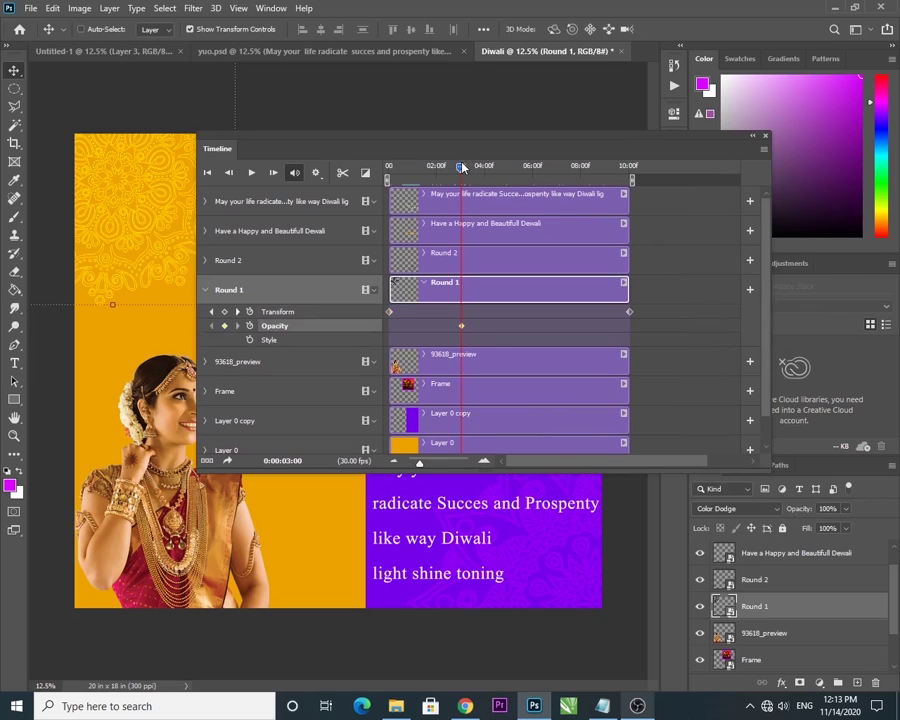
Set Round 1's opacity to 0% at the start of the timeline to create its fade-in keyframe.
drag(464, 172, 386, 169)
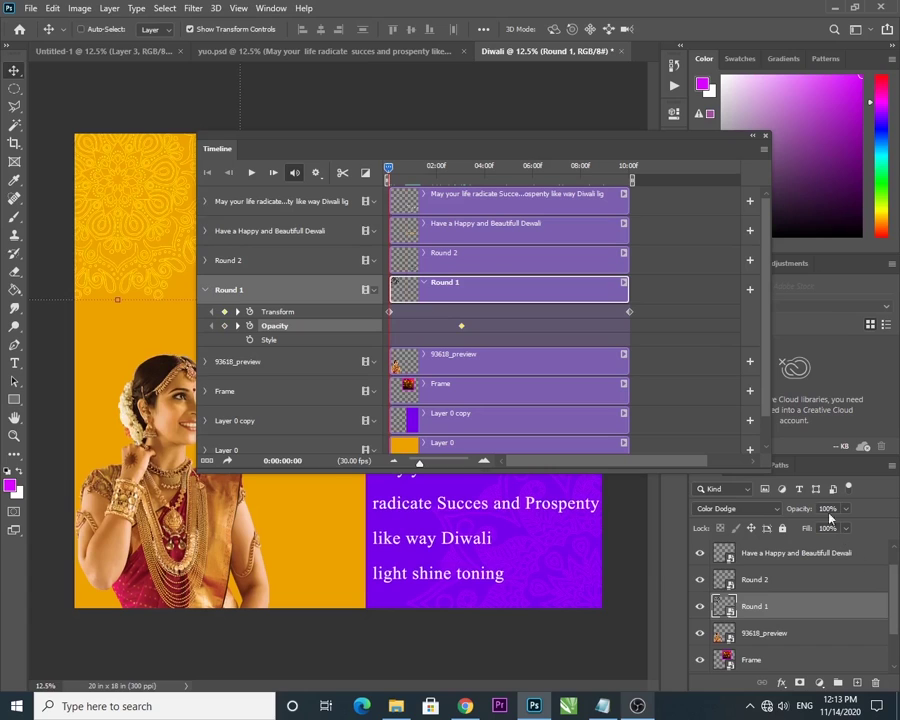
drag(800, 510, 207, 659)
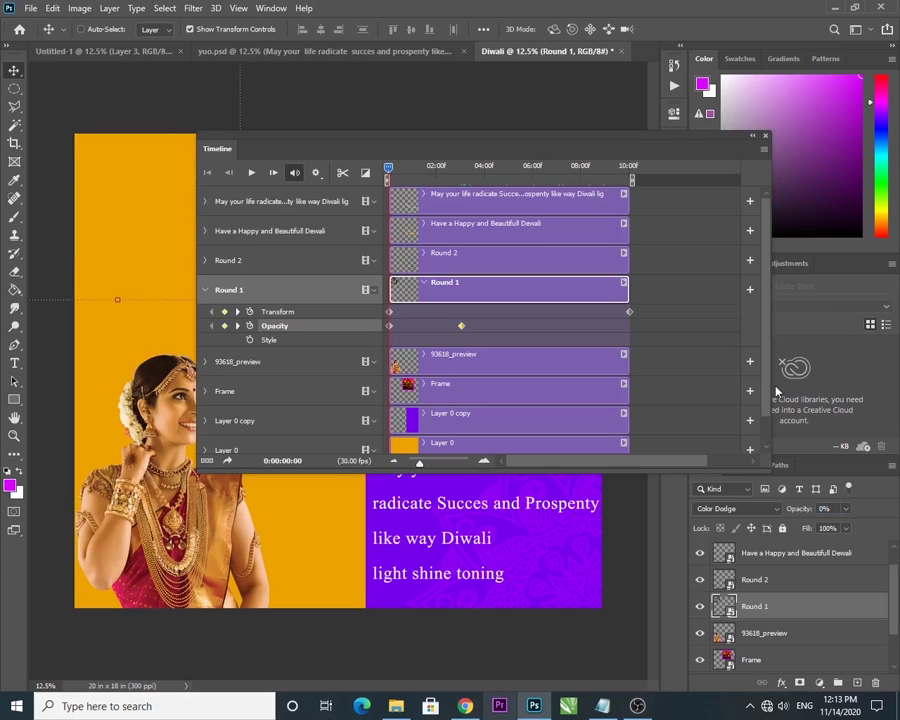
click(389, 172)
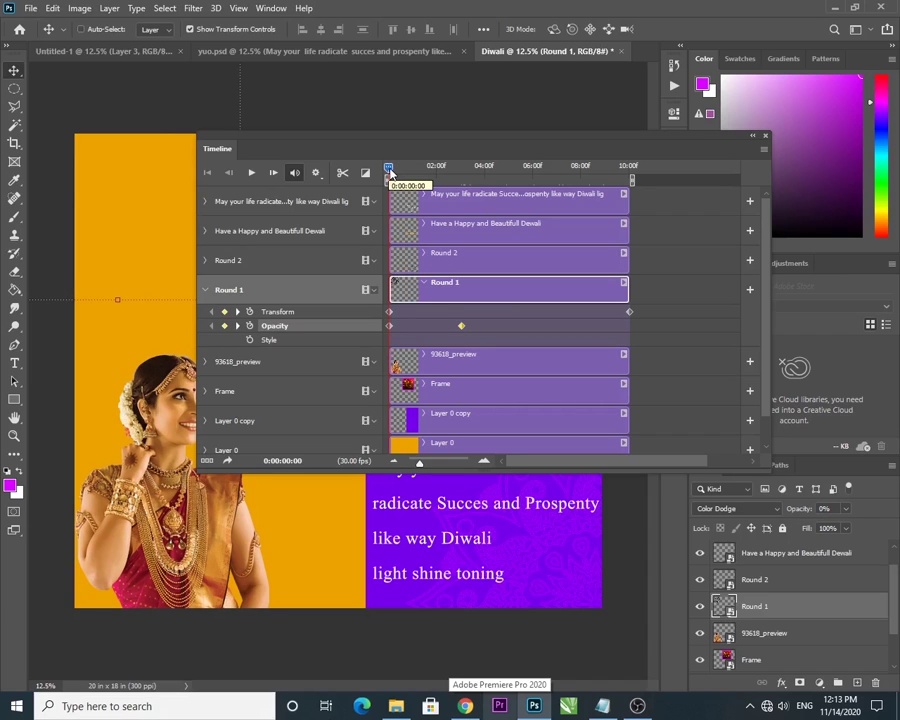
Move the Timeline clear of the orange area's mandala and preview Round 1's fade-in over the first 3 seconds.
drag(430, 147, 529, 203)
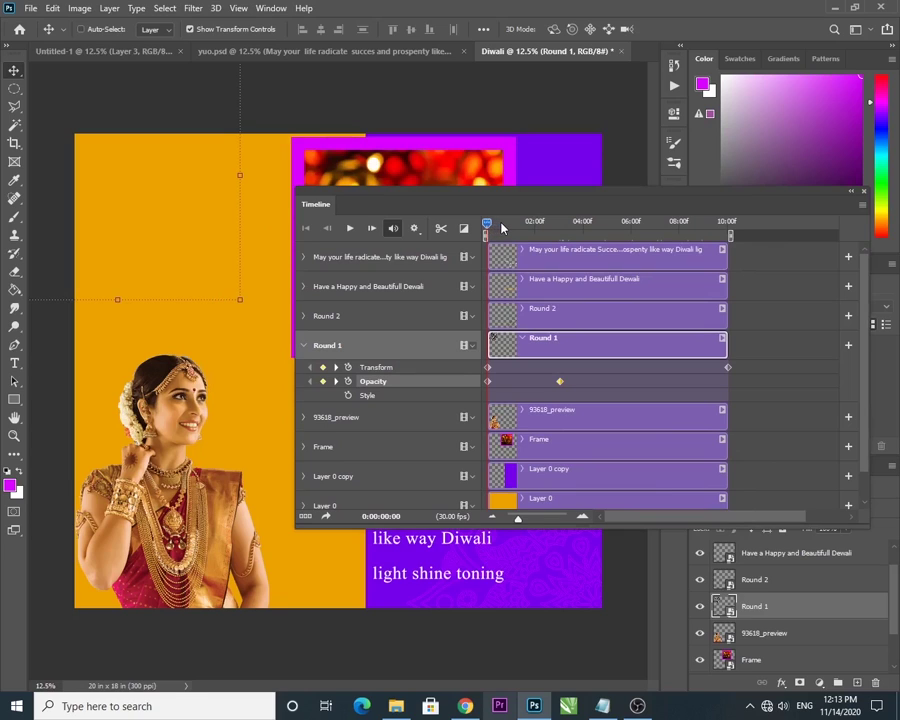
key(space)
drag(518, 229, 563, 238)
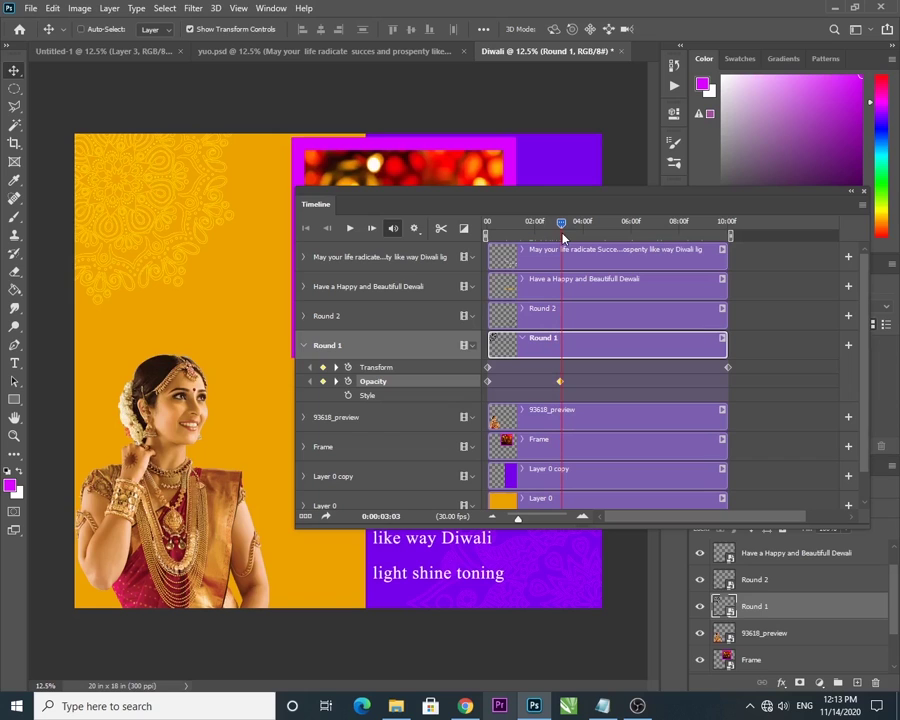
Collapse Round 1's track, expand Round 2's properties and enable Transform keyframing for Round 2 at 0:00.
click(304, 346)
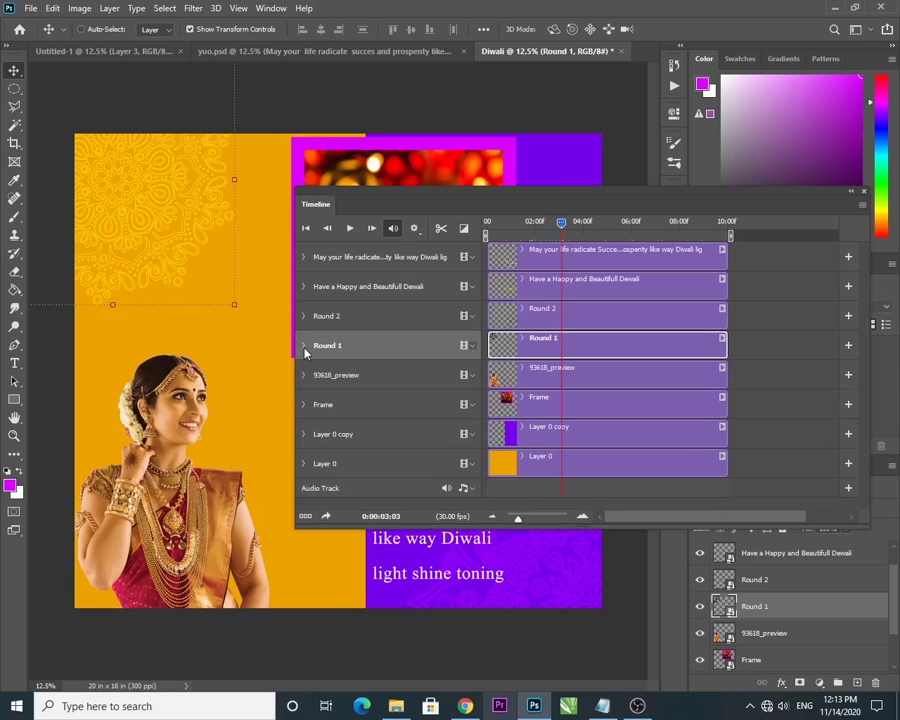
click(347, 327)
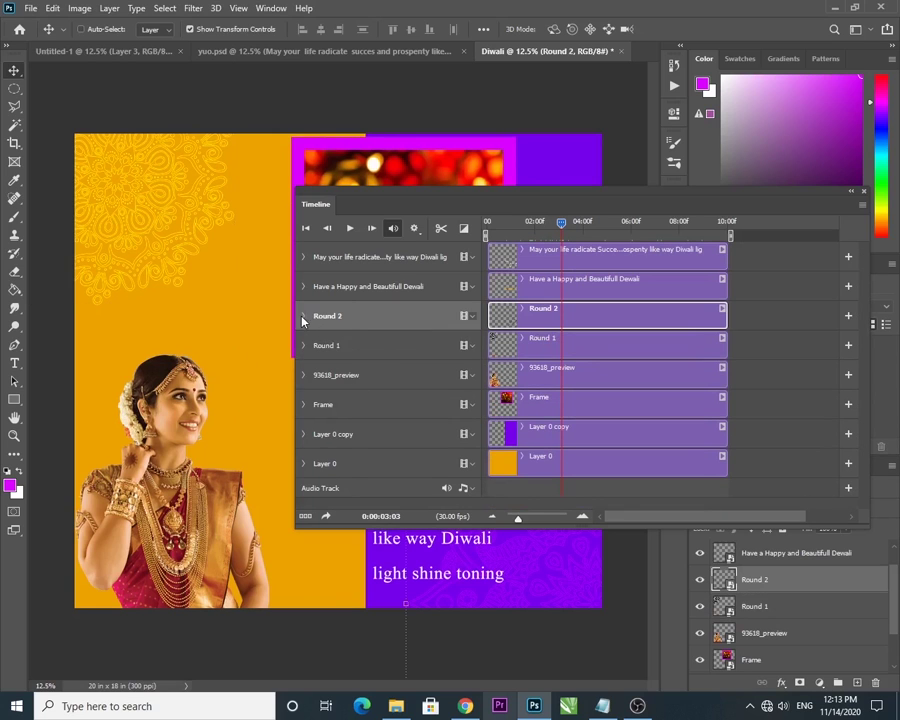
click(304, 316)
drag(361, 200, 171, 103)
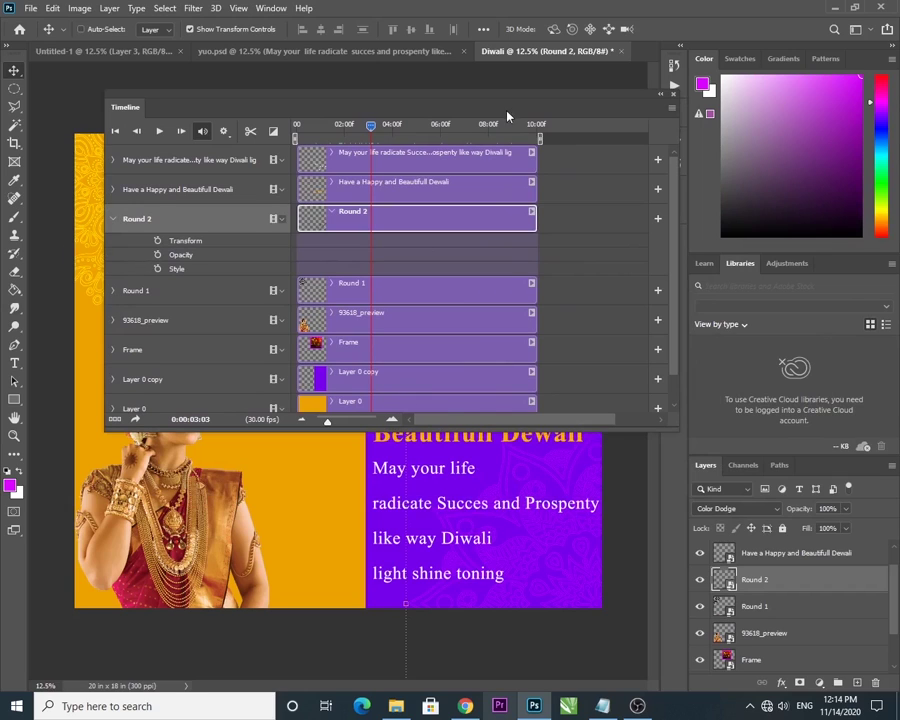
drag(371, 128, 318, 126)
click(295, 140)
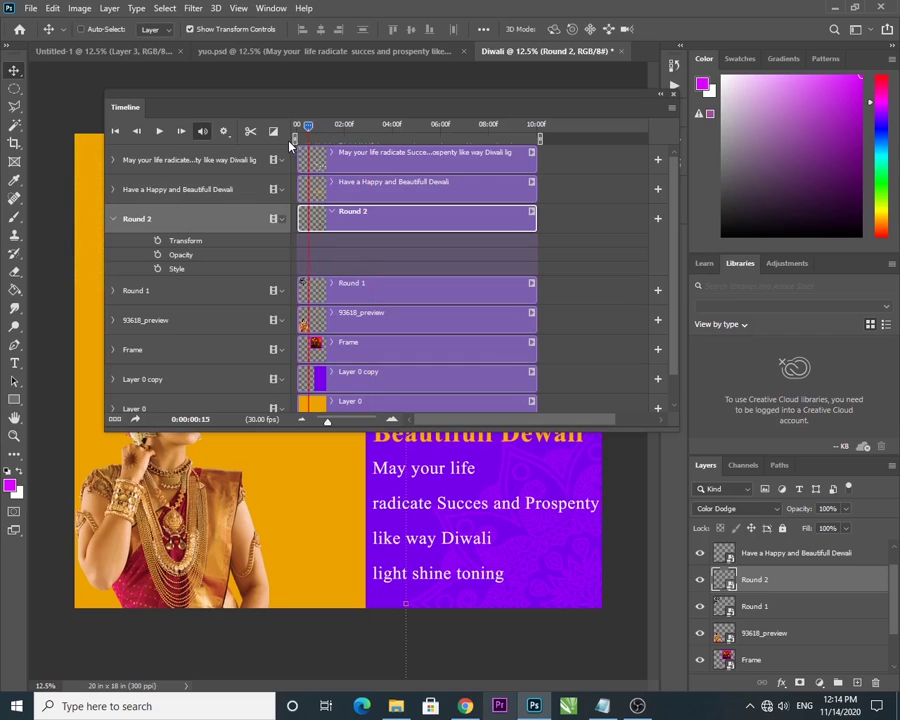
click(157, 241)
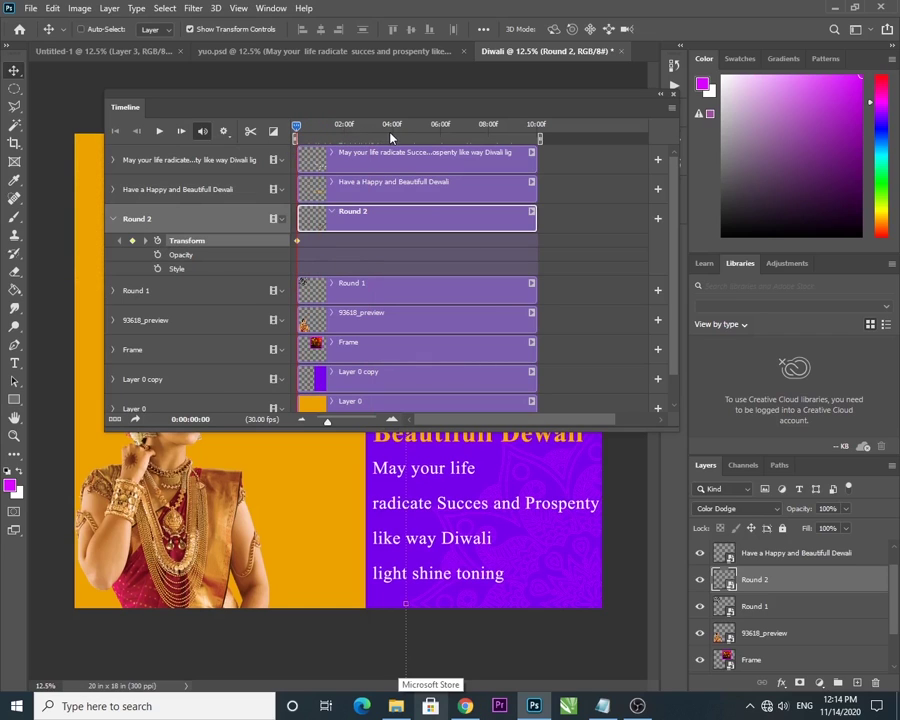
Rotate Round 2 by -90 degrees at the 3-second mark, aligned with Round 1's second Opacity keyframe, to add a Transform keyframe.
click(115, 296)
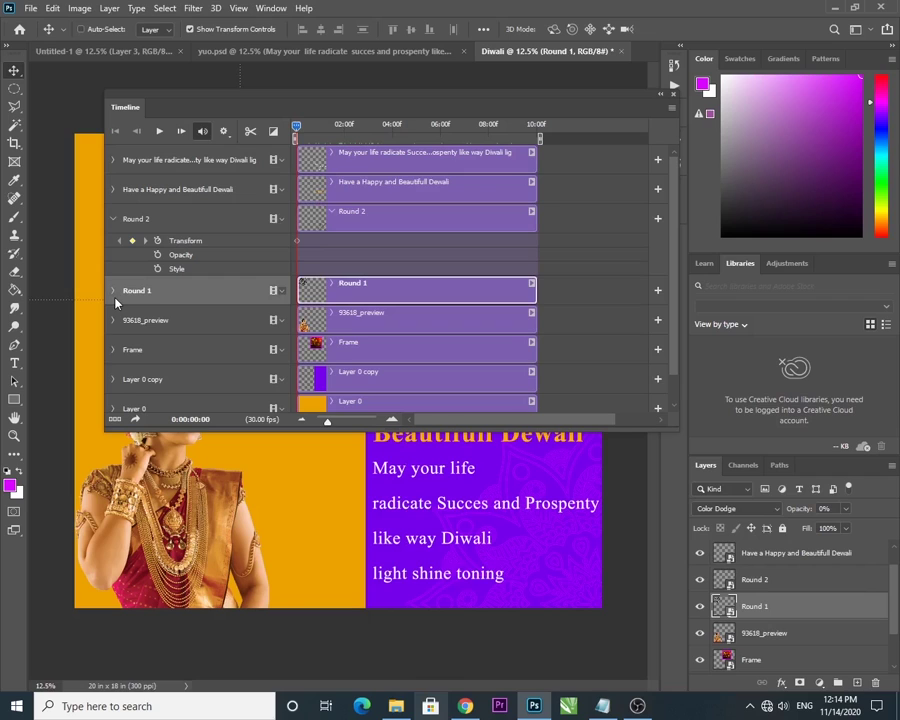
click(112, 290)
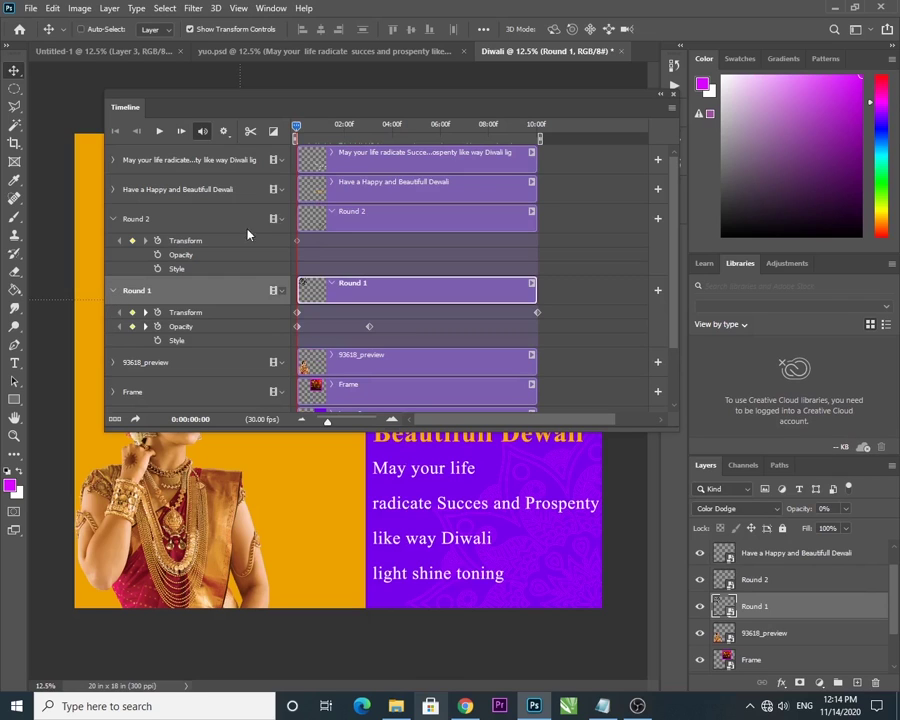
click(369, 127)
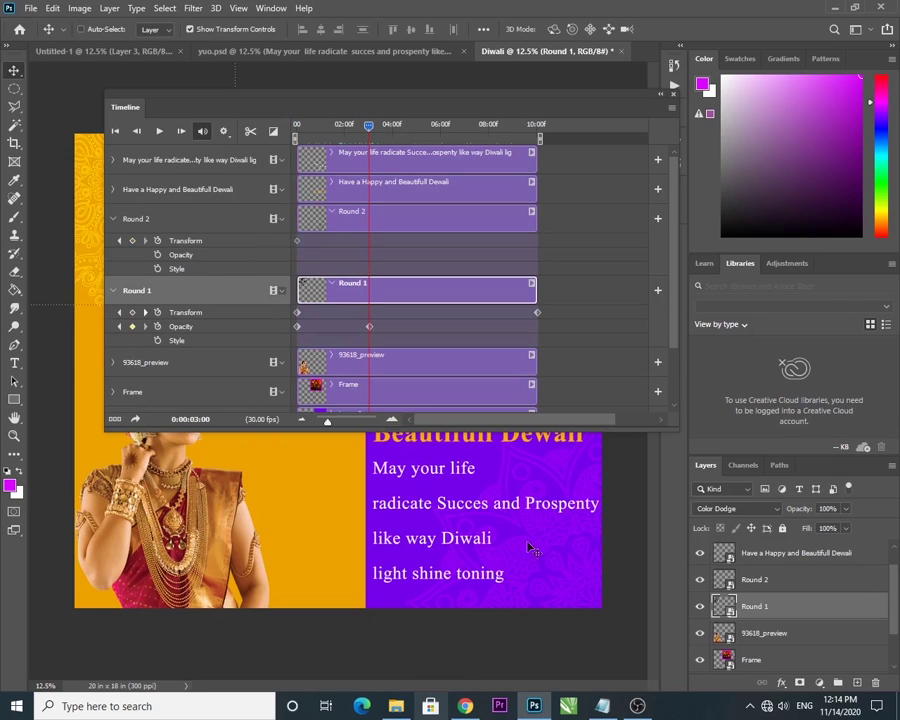
click(181, 225)
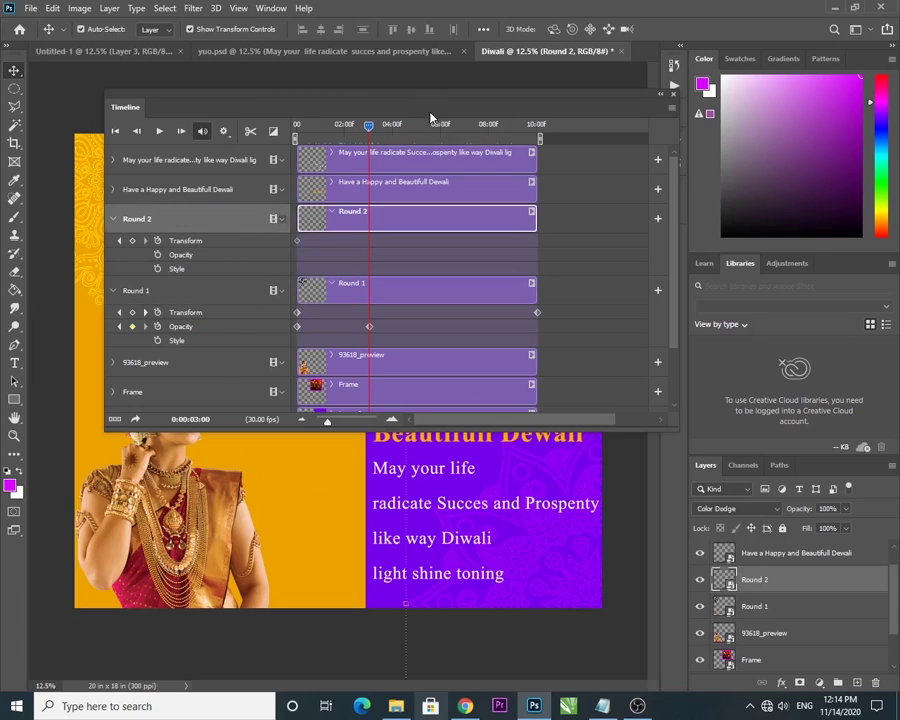
key(ctrl+t)
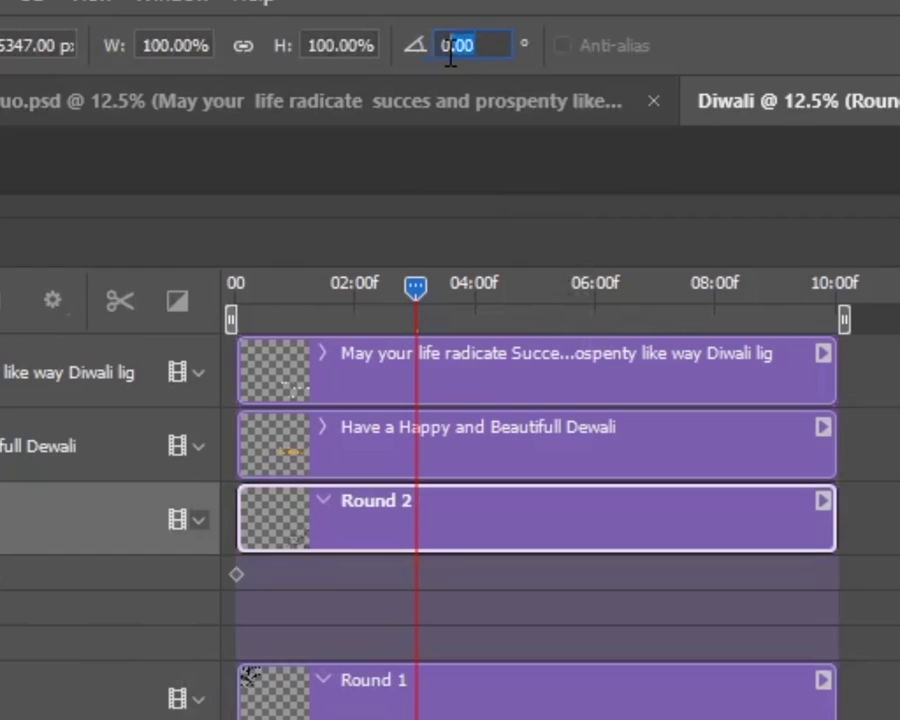
double_click(380, 32)
text(-90)
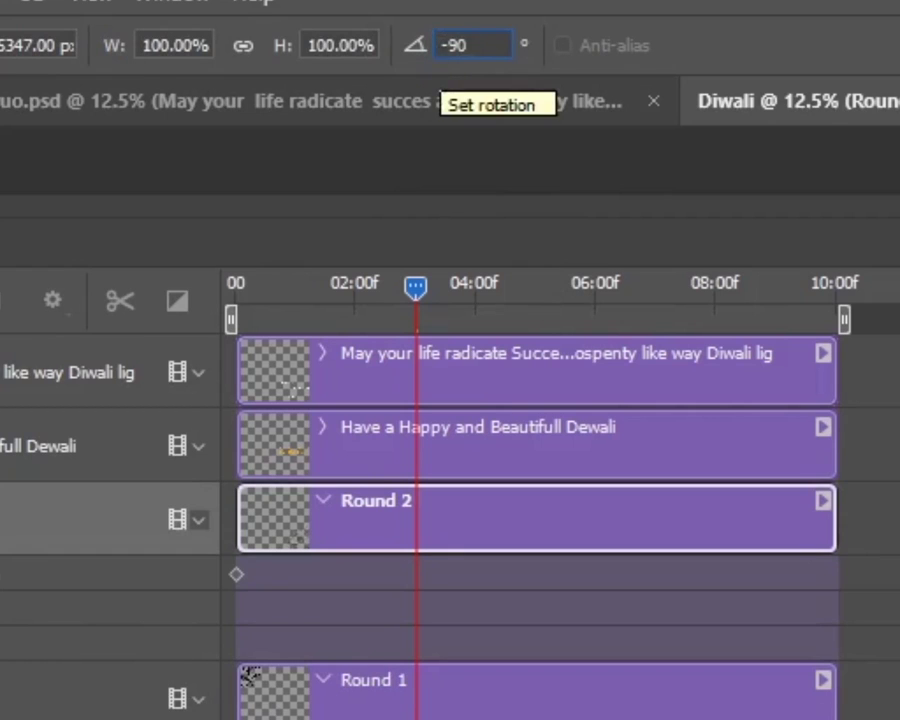
key(Return)
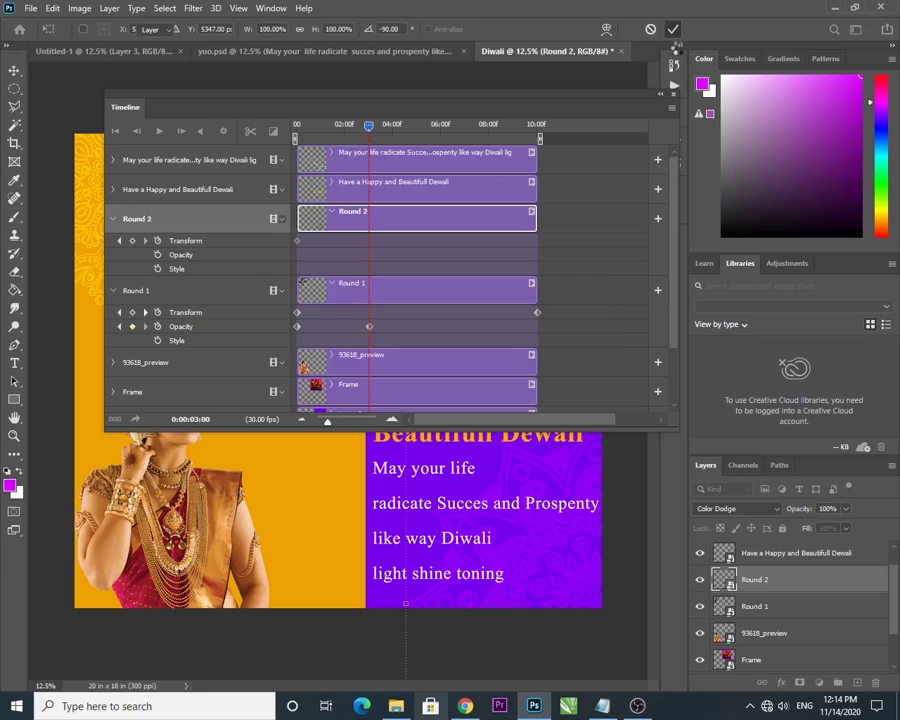
click(670, 29)
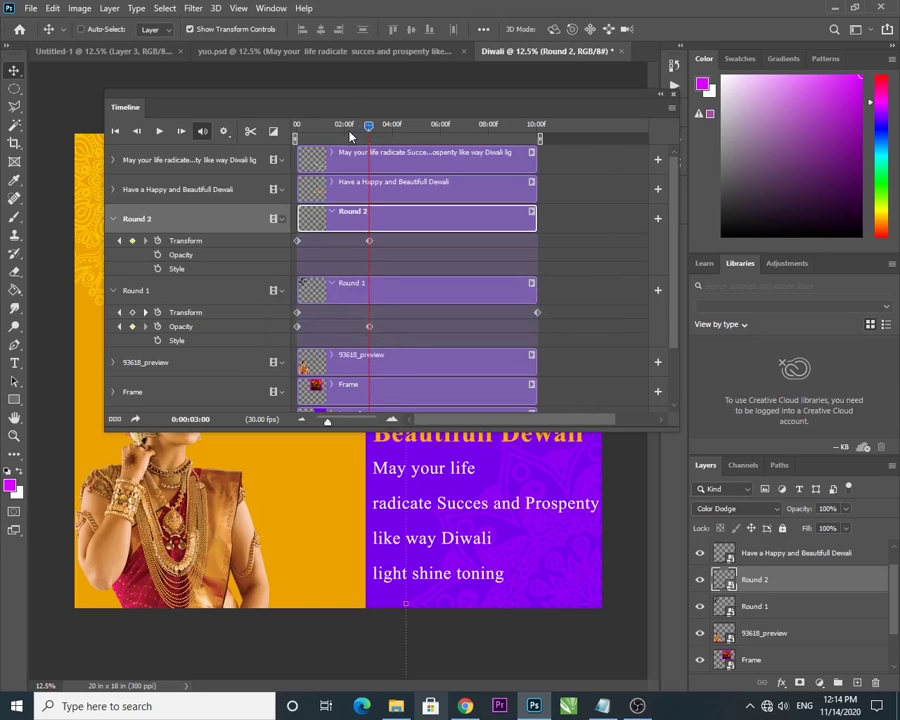
Move Round 2's second Transform keyframe to the 10-second end of its clip.
key(Left)
key(Left)
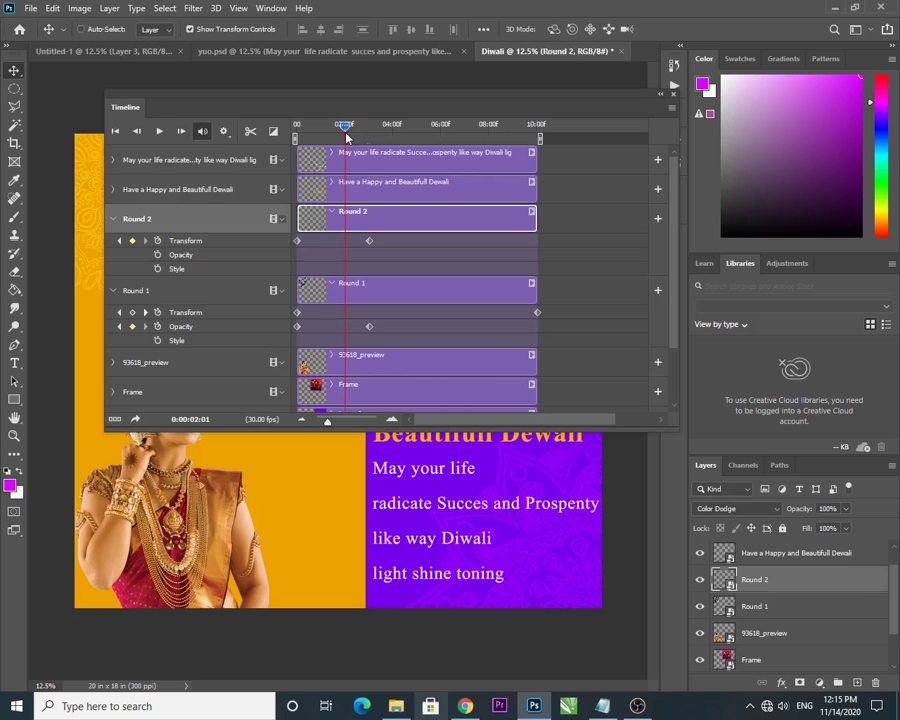
click(370, 242)
click(370, 242)
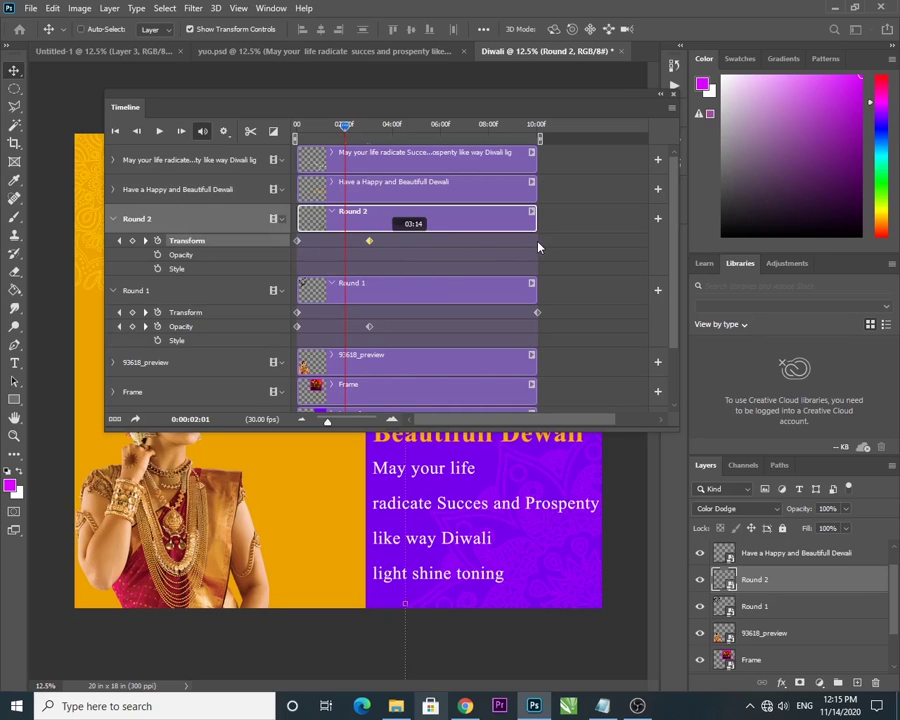
drag(538, 243, 493, 313)
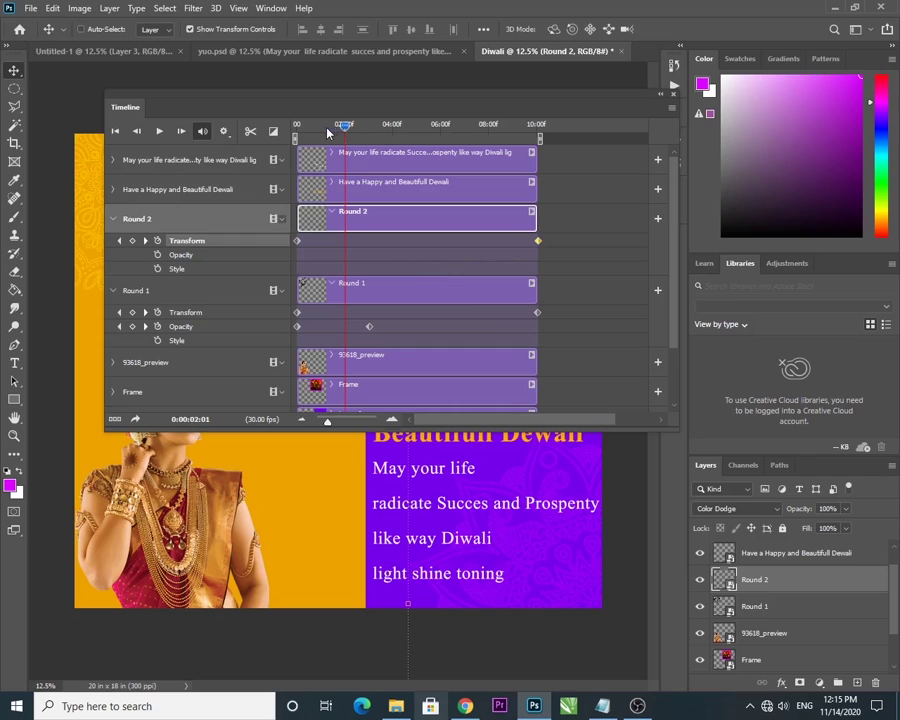
Scrub the timeline to check Round 2's rotation and return the playhead to the start.
mouse_move(345, 126)
mouse_down()
mouse_move(315, 129)
mouse_move(340, 128)
mouse_up()
click(296, 130)
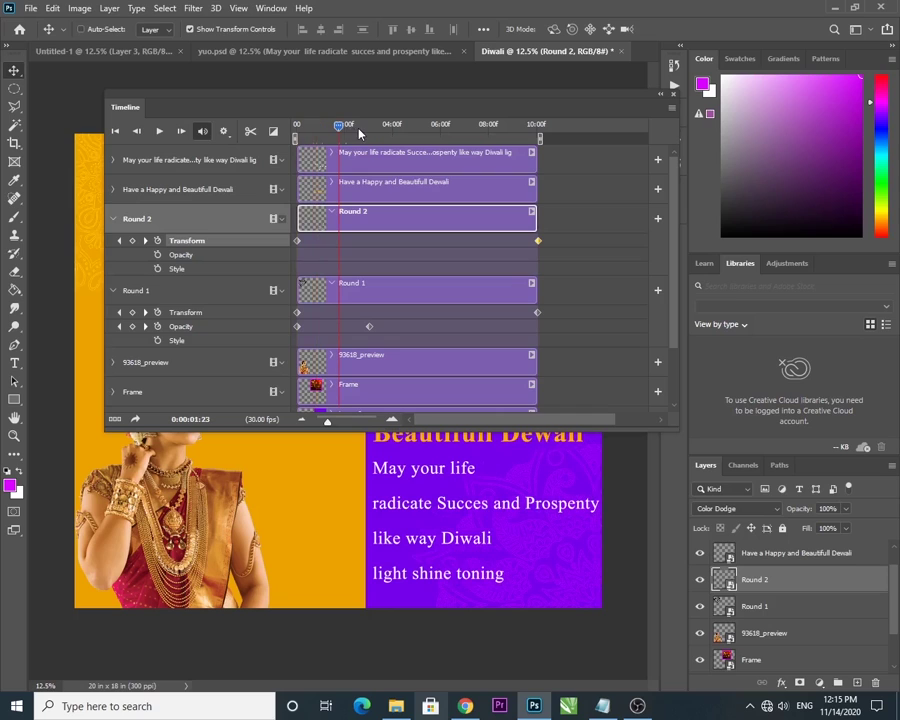
click(296, 130)
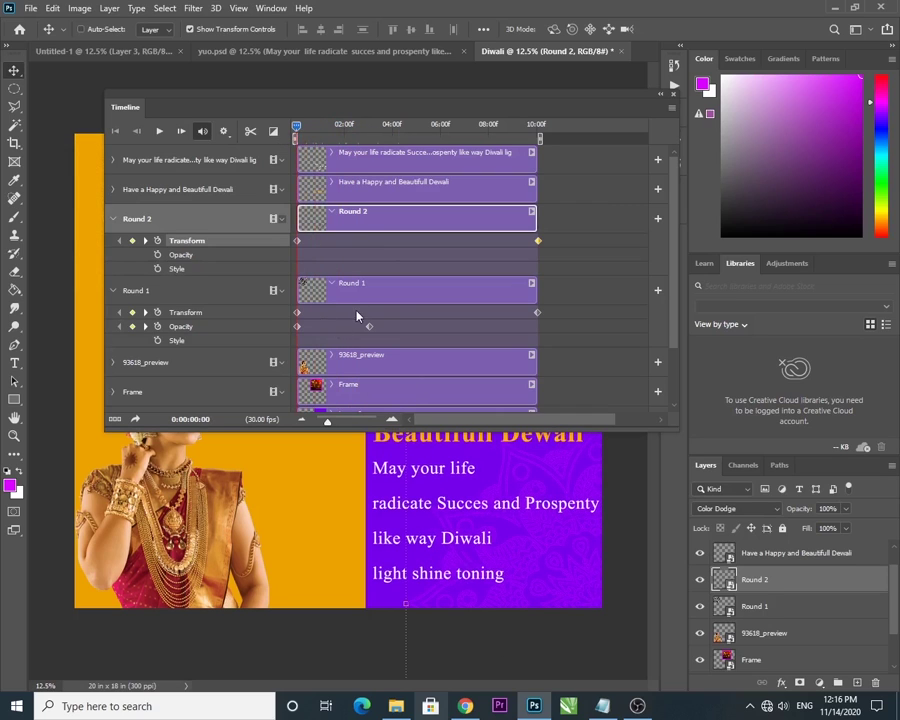
Add an Opacity keyframe to Round 2 at about 3 seconds, aligned with Round 1's, and set its opacity to 0% at 0:00.
click(366, 132)
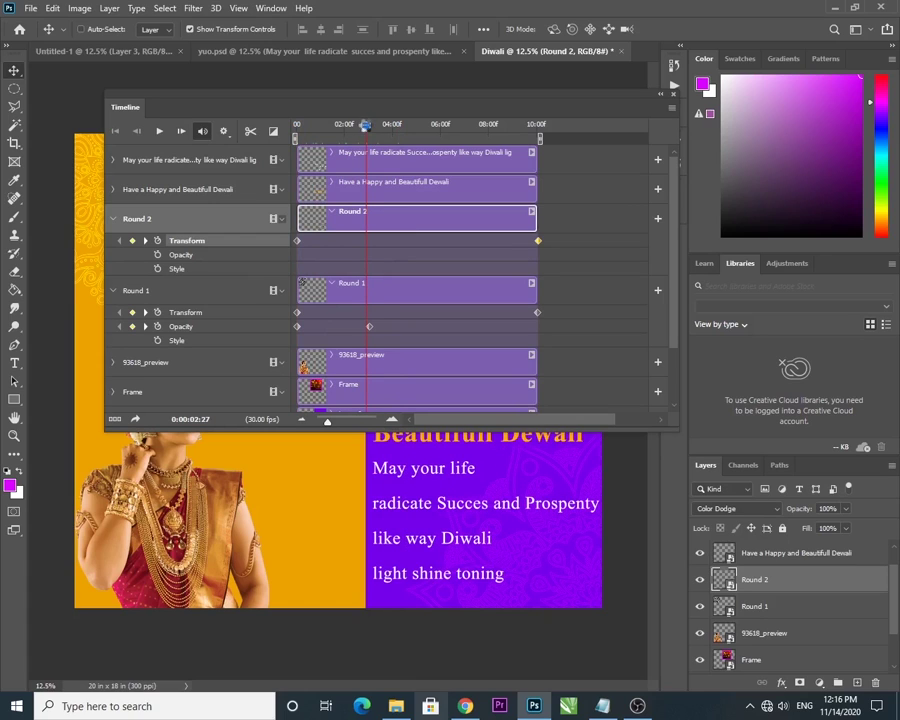
key(Left)
drag(374, 129, 376, 130)
key(Right)
key(Right)
key(Right)
key(Right)
key(Right)
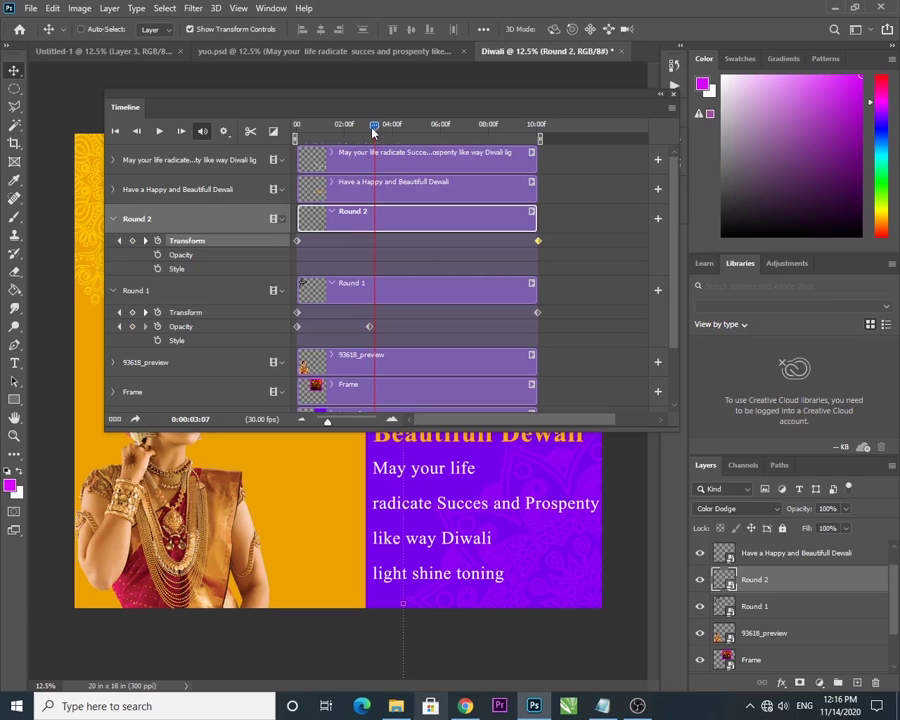
drag(373, 131, 294, 128)
click(157, 254)
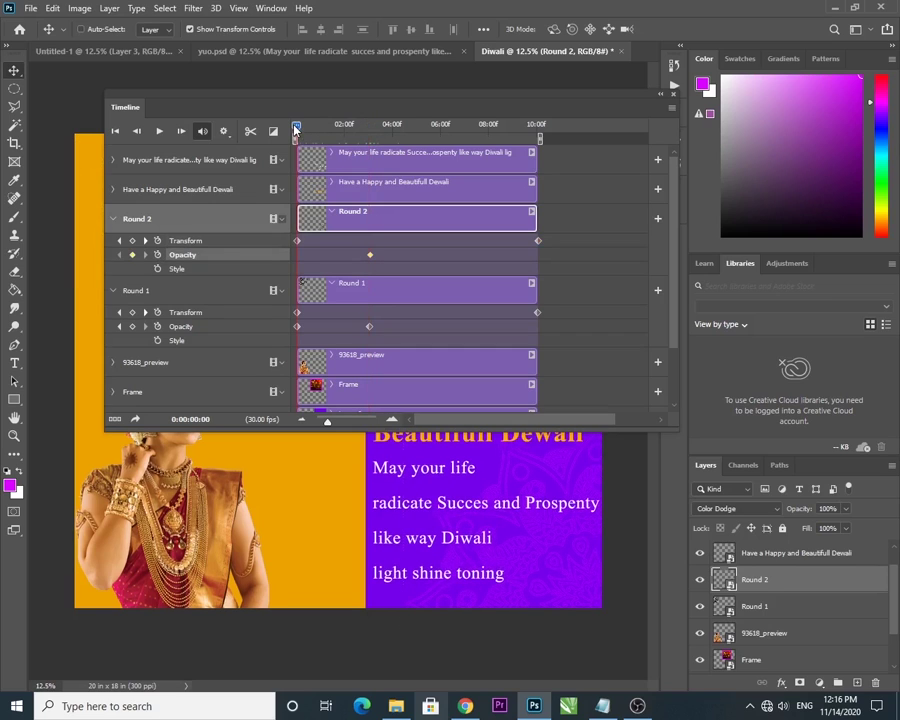
drag(798, 509, 303, 508)
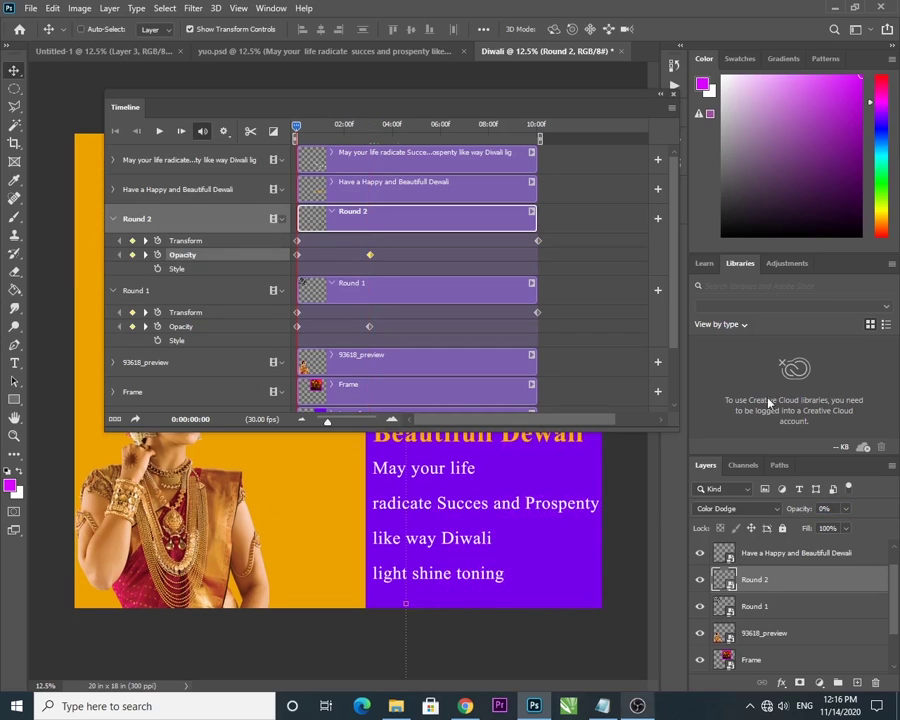
Collapse the Round 2 and Round 1 tracks, then select Frame with the Timeline panel moved off the framed photo.
drag(304, 126, 122, 198)
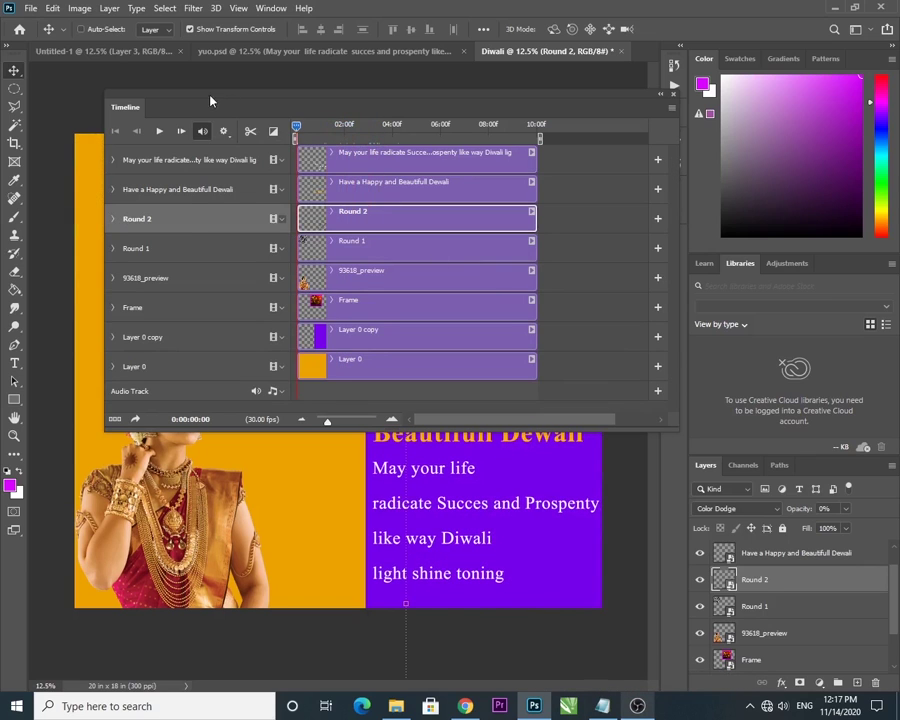
drag(211, 98, 220, 414)
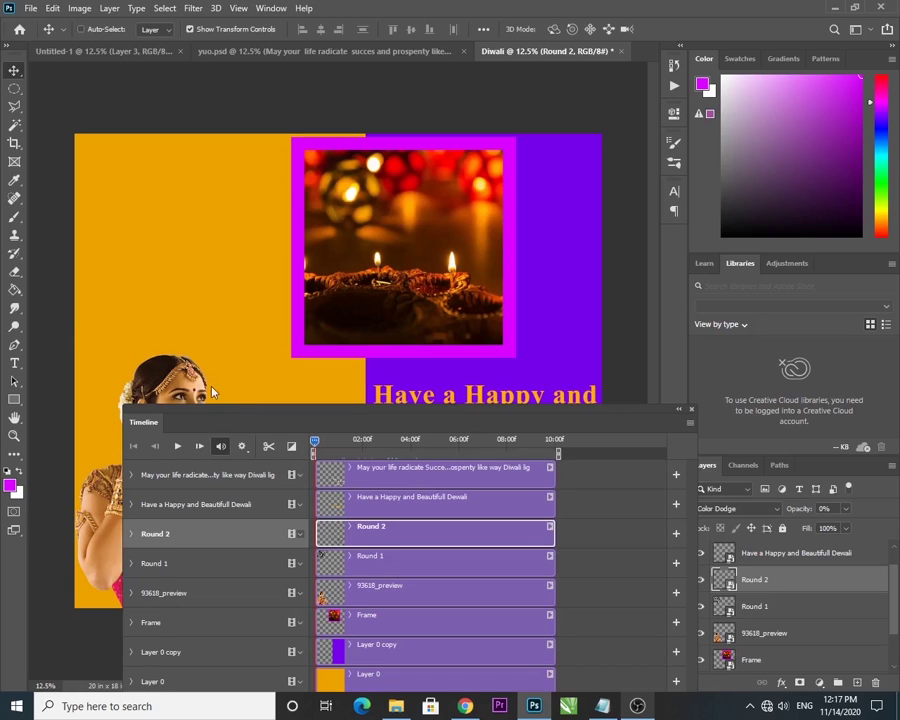
drag(411, 428, 252, 318)
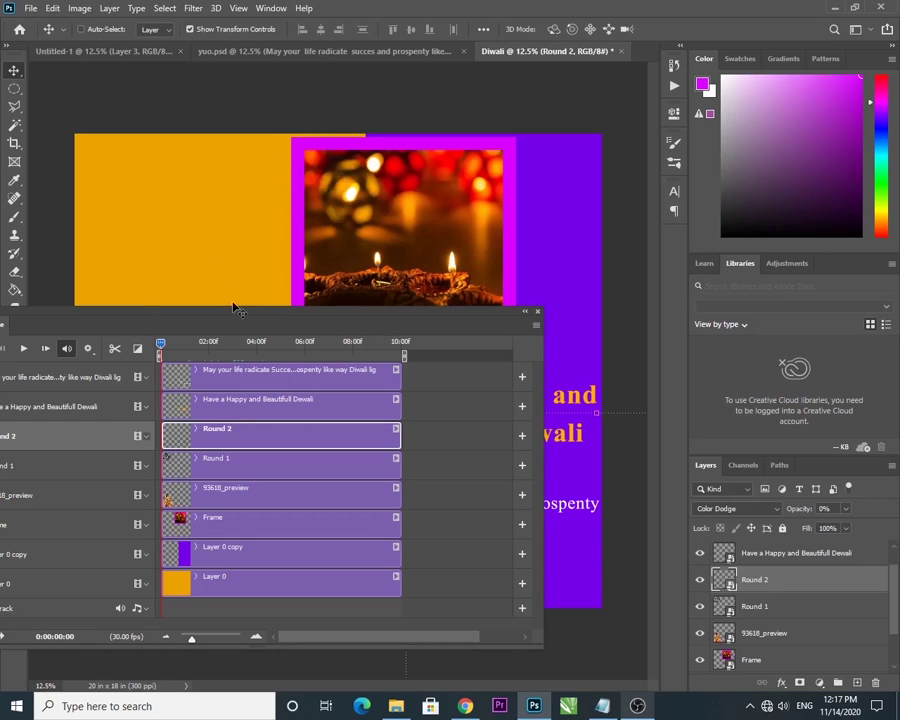
drag(242, 315, 463, 344)
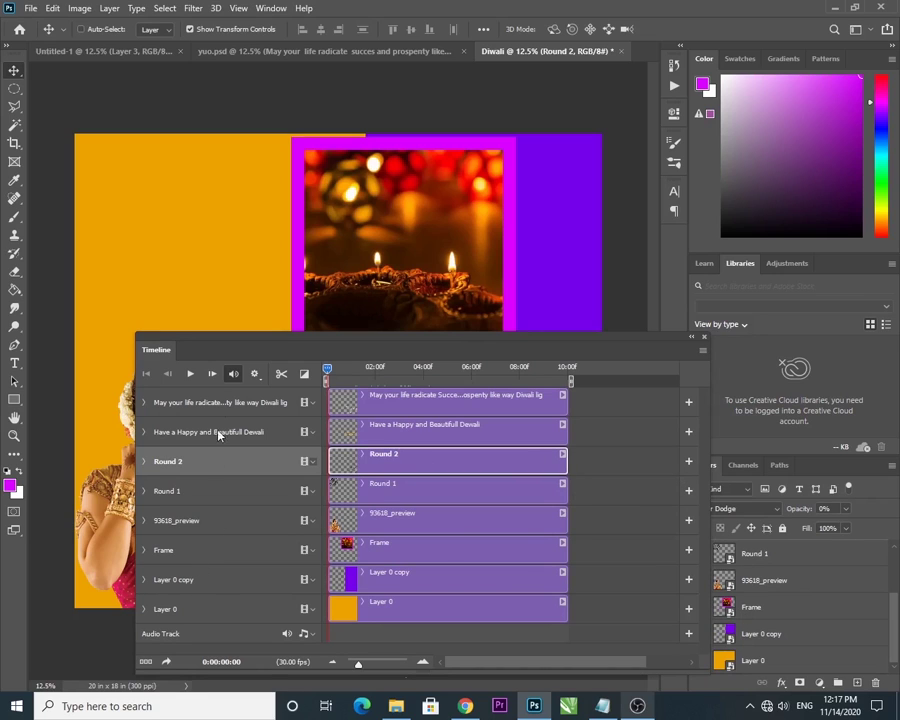
click(209, 550)
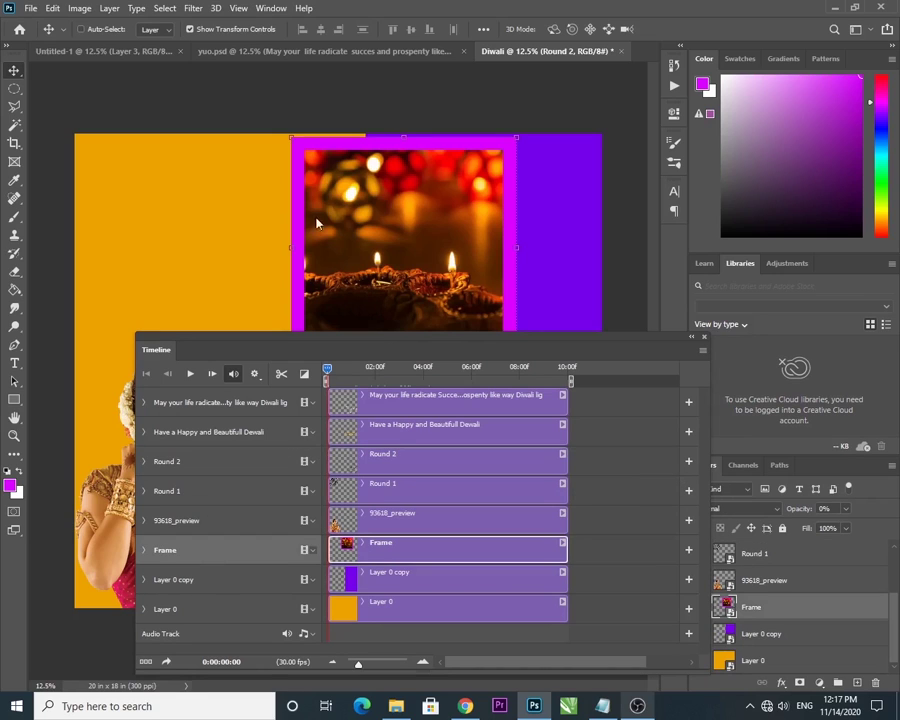
drag(286, 340, 528, 345)
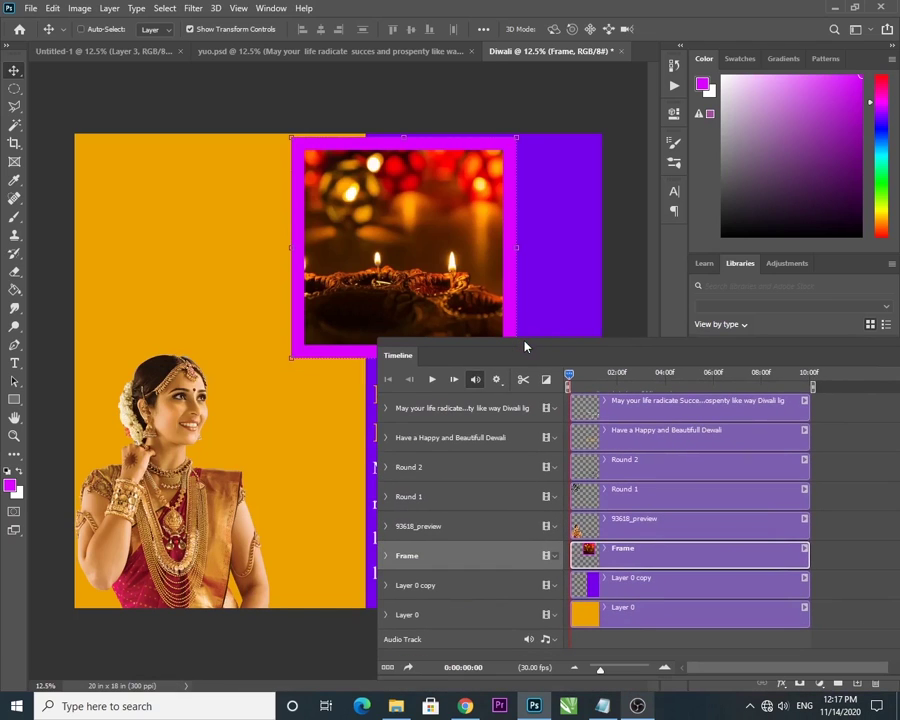
Expand Frame's properties, move the framed photo straight up off the canvas and enable Transform keyframing at 0:00.
click(386, 556)
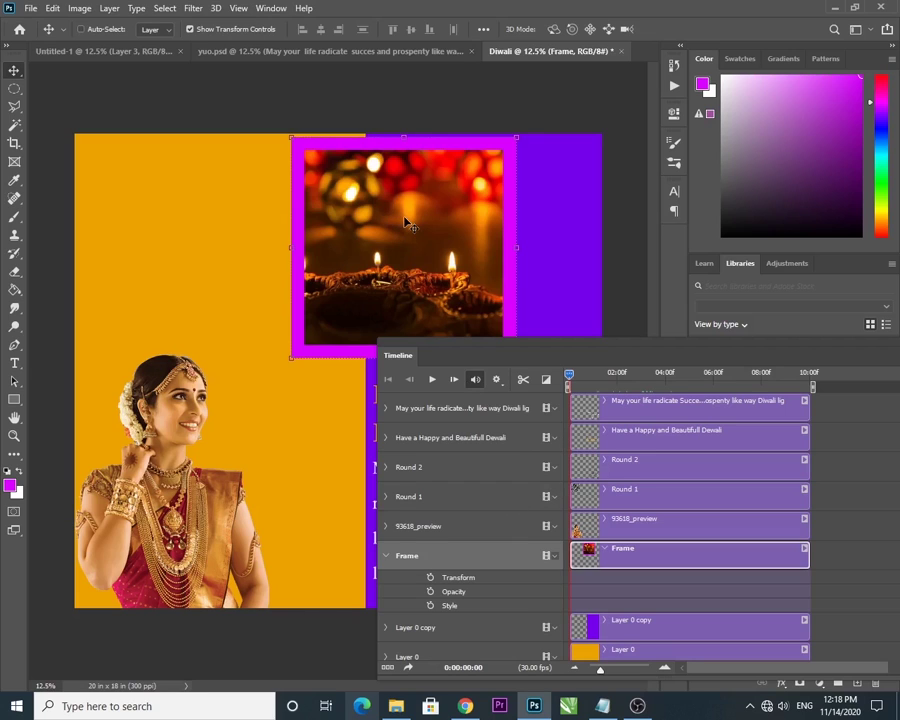
drag(405, 222, 428, 99)
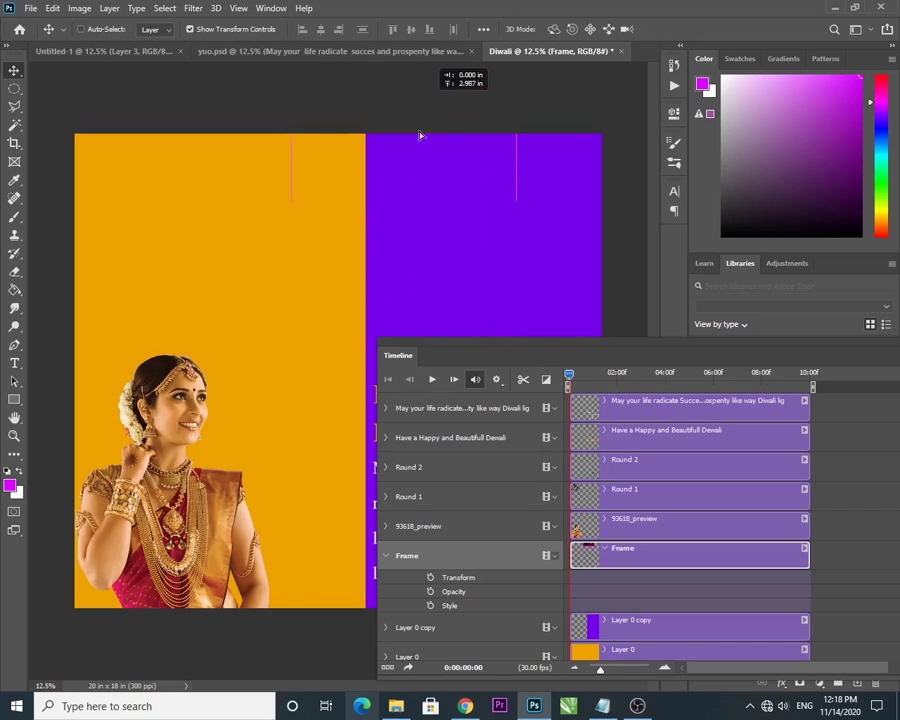
click(430, 577)
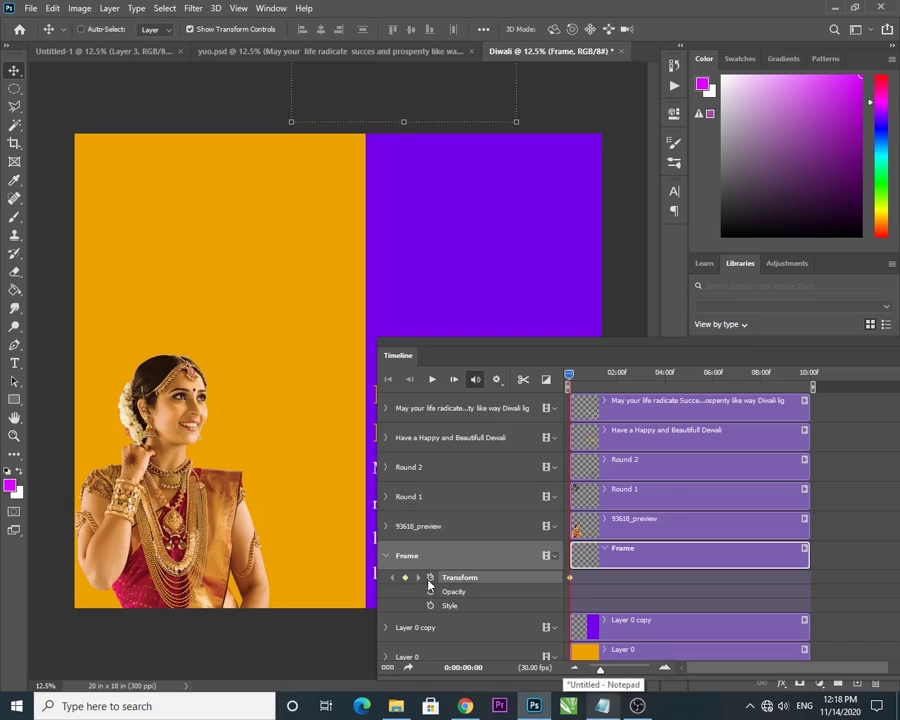
At 2 seconds, move the framed photo straight down until it meets the canvas's upper edge, adding a second Transform keyframe.
click(618, 384)
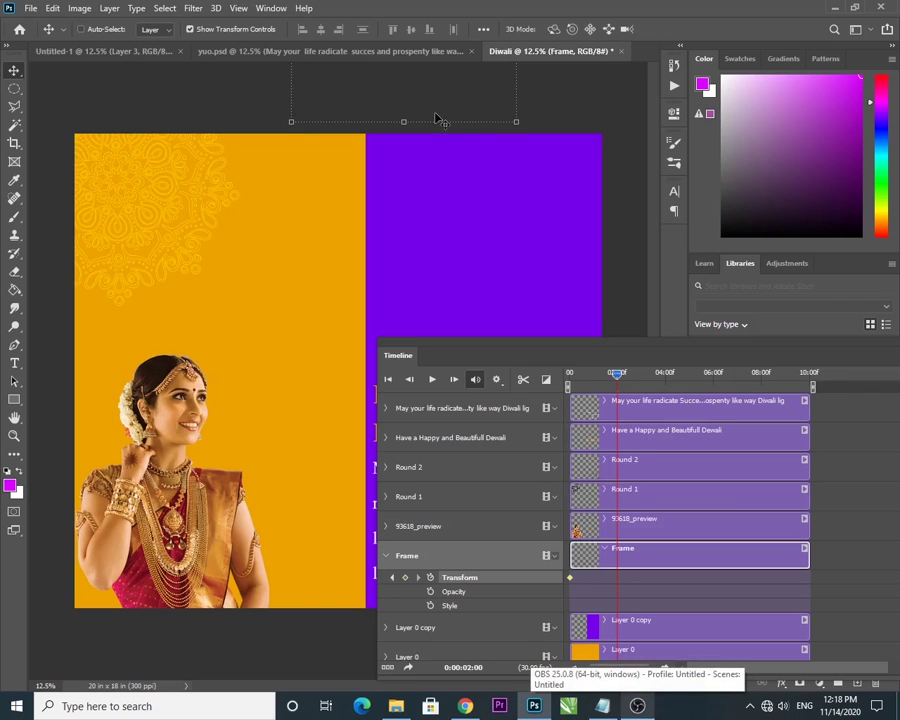
drag(432, 110, 441, 340)
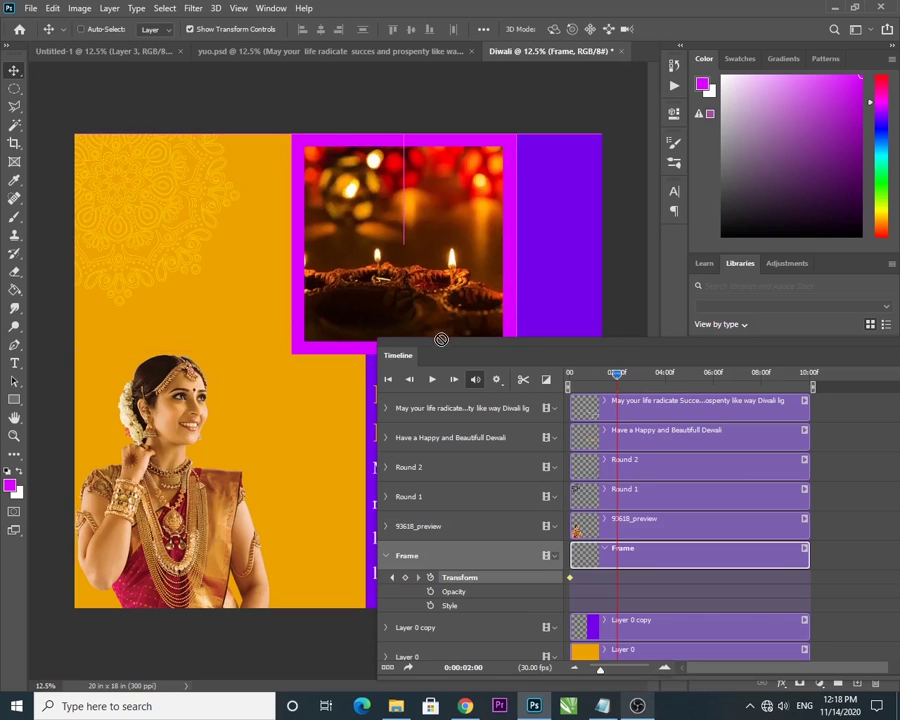
key(ctrl+z)
drag(418, 124, 428, 330)
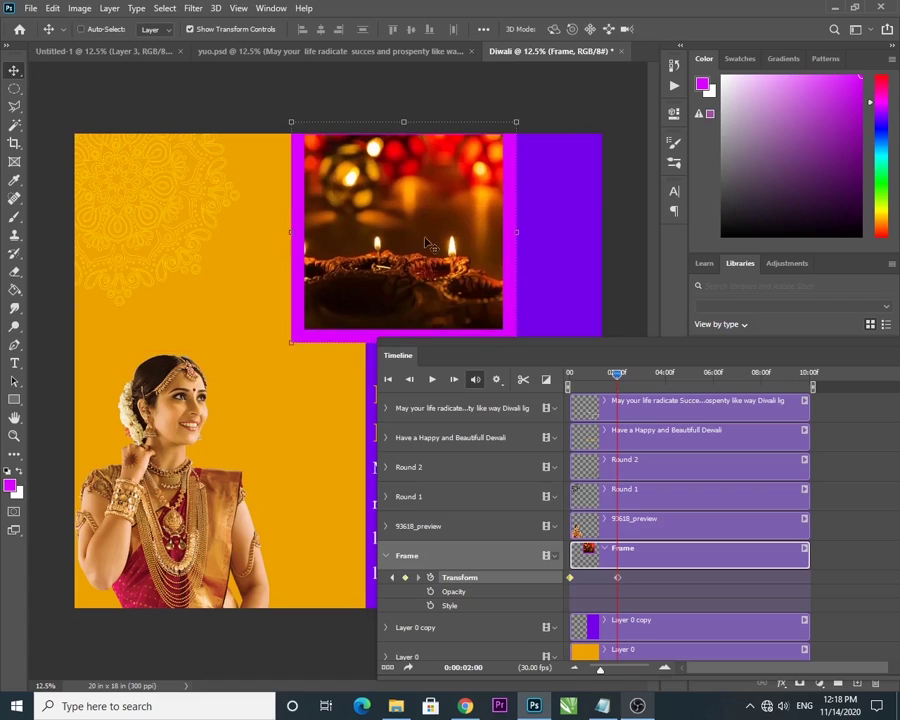
mouse_move(425, 240)
mouse_down()
mouse_move(422, 262)
mouse_move(422, 248)
mouse_up()
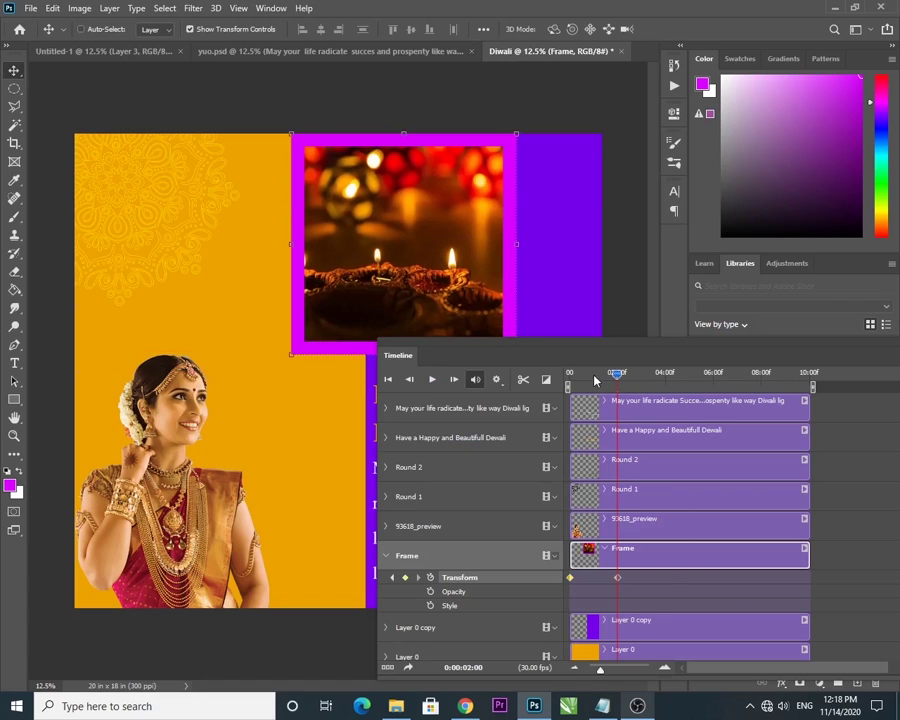
Scrub between 0:00 and 2 seconds to check the framed photo's slide-in, and return the playhead to the start.
key(space)
click(570, 381)
key(Right)
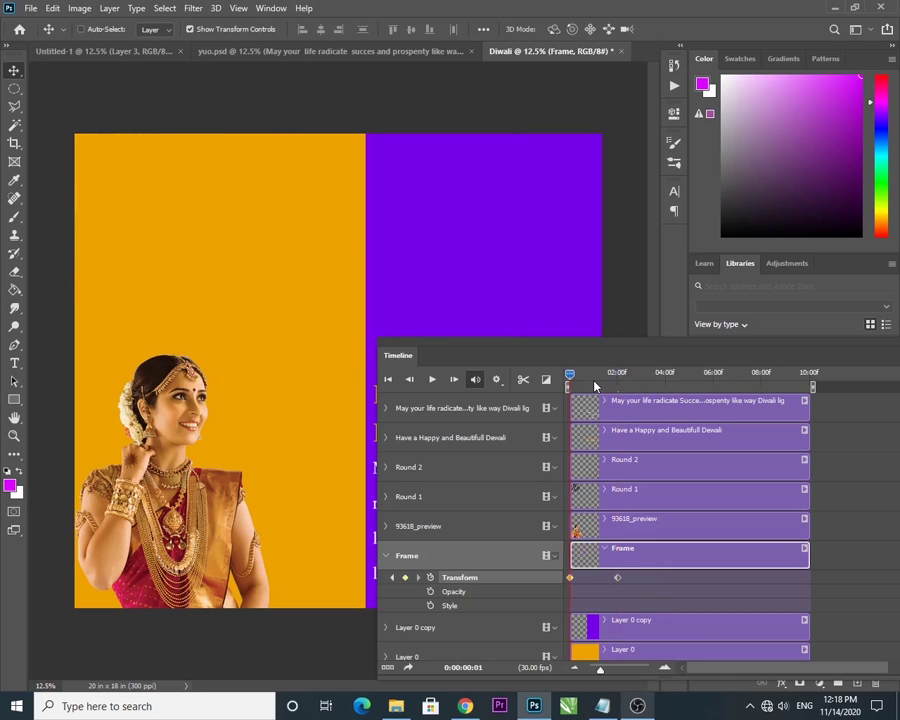
click(597, 384)
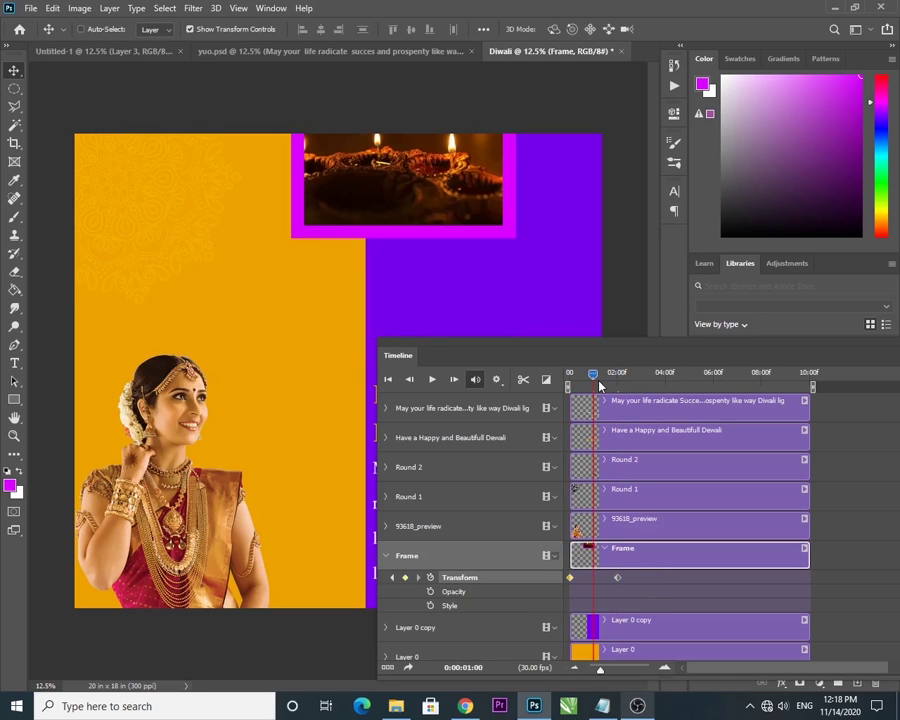
click(598, 384)
drag(616, 384, 617, 385)
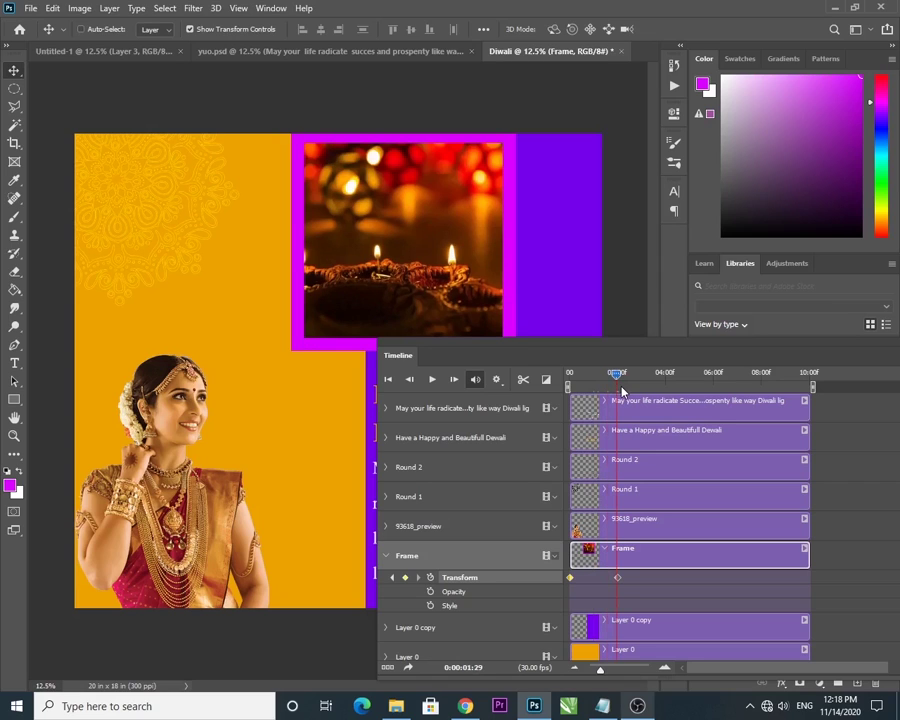
click(566, 380)
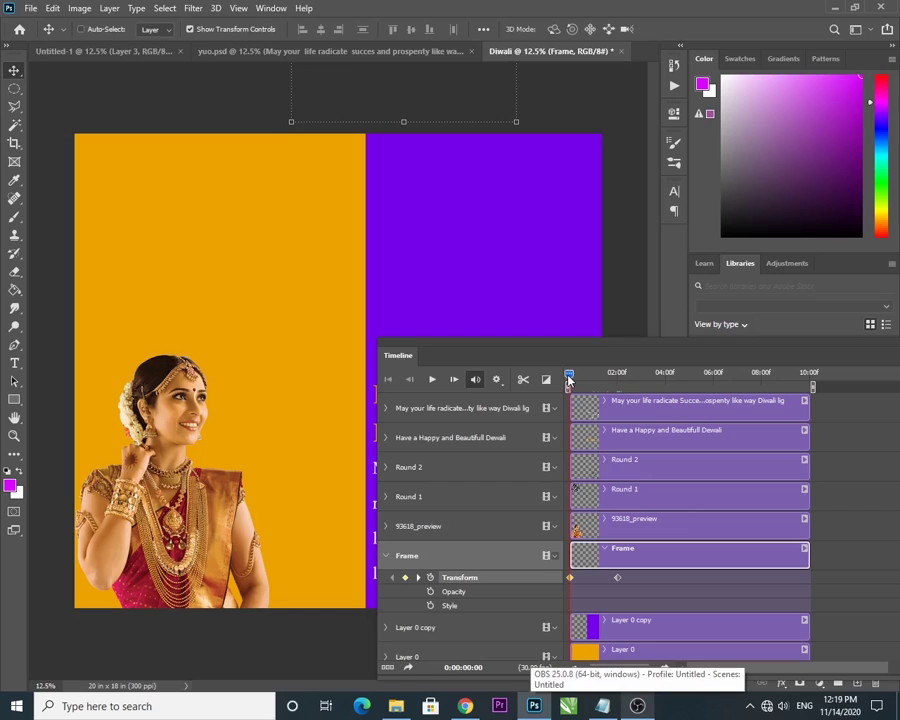
mouse_move(569, 380)
mouse_down()
mouse_move(578, 381)
mouse_move(568, 380)
mouse_up()
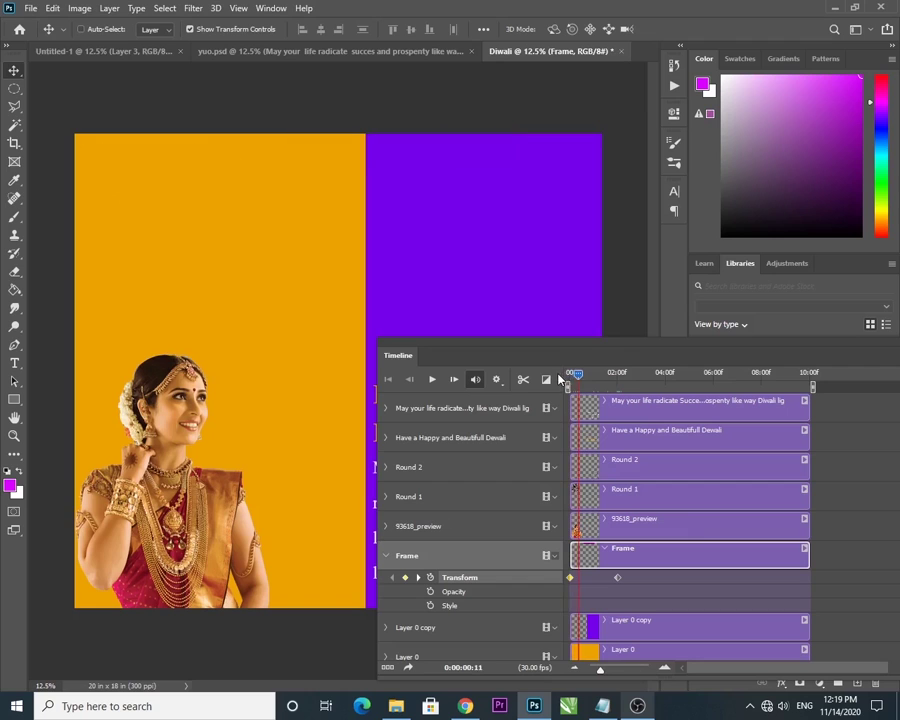
Set Frame's opacity to 0% at 0:00 and enable its Opacity keyframing.
drag(613, 351, 349, 313)
drag(798, 508, 592, 520)
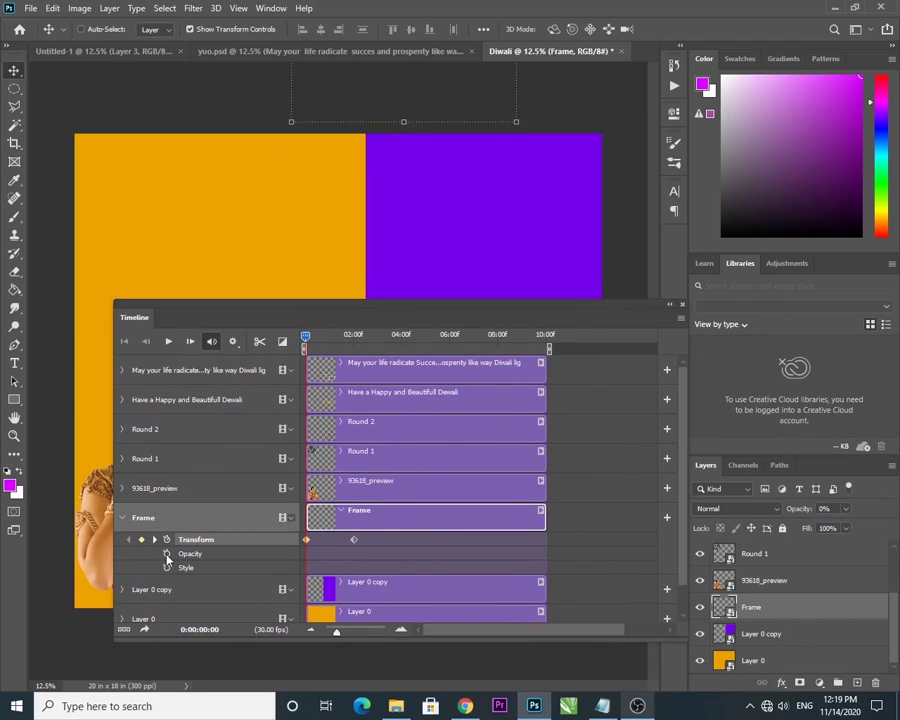
click(167, 554)
Move Frame's second Transform keyframe to just past 3 seconds and set Frame to full opacity at about 3.5 seconds.
drag(306, 340, 369, 356)
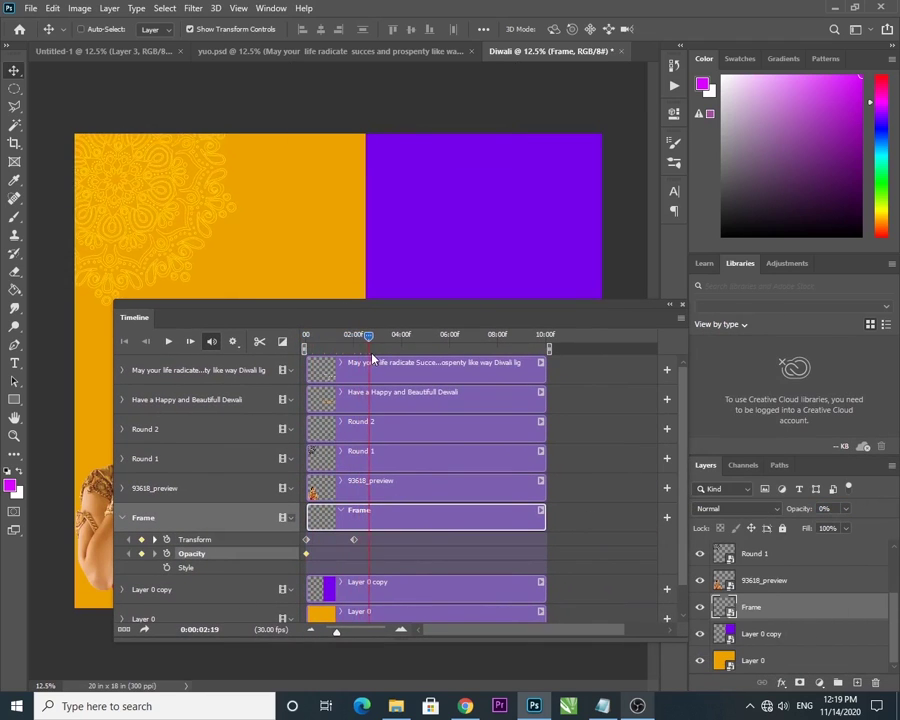
drag(354, 540, 383, 541)
drag(371, 340, 391, 344)
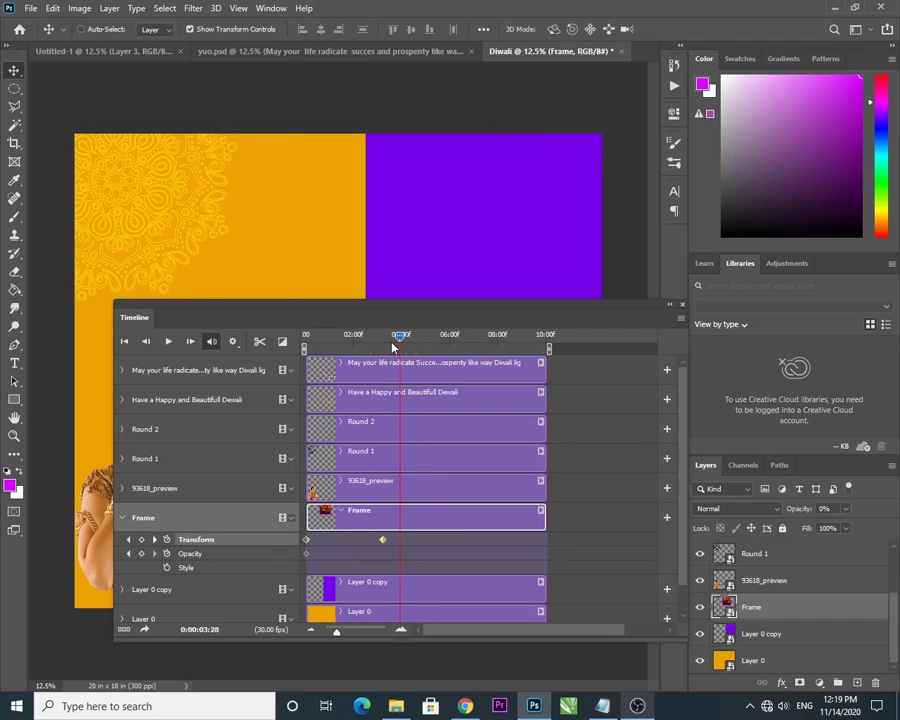
drag(793, 514, 895, 514)
Uncover the woman by moving the Timeline panel, collapse Frame's track and expand the 93618_preview properties.
drag(326, 305, 448, 346)
drag(509, 378, 652, 151)
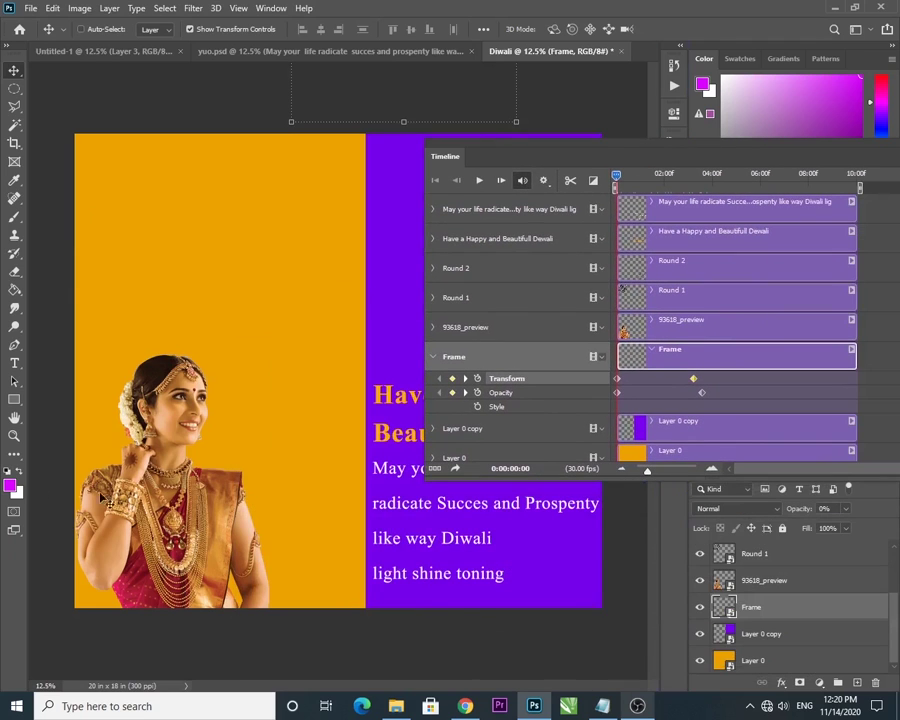
click(432, 356)
click(434, 327)
click(434, 328)
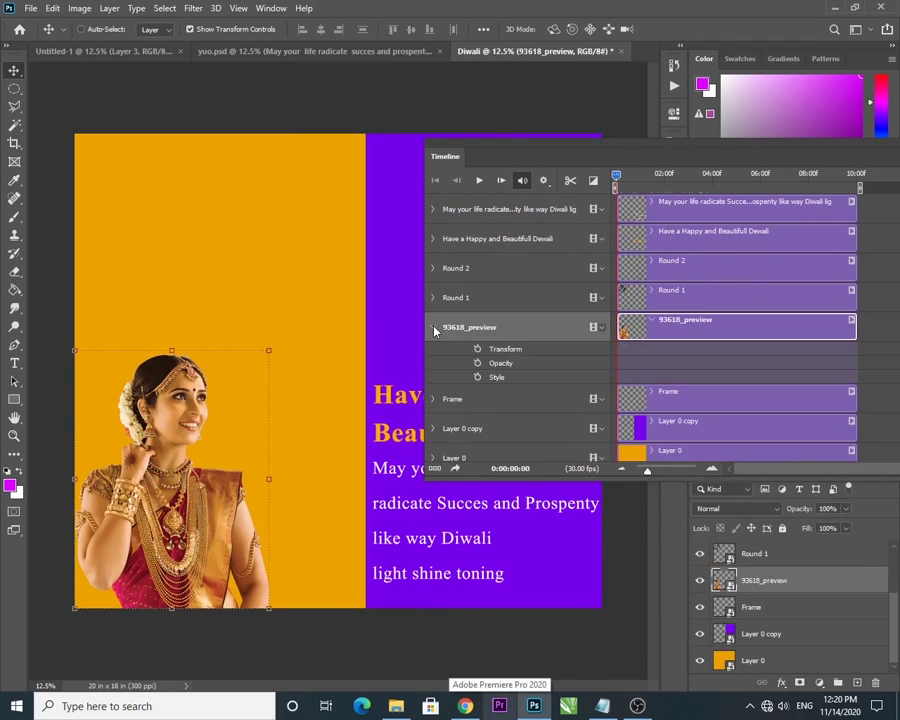
Add an Opacity keyframe to 93618_preview at 0:00:05:06 and set its opacity to 0% at 0:00.
click(742, 179)
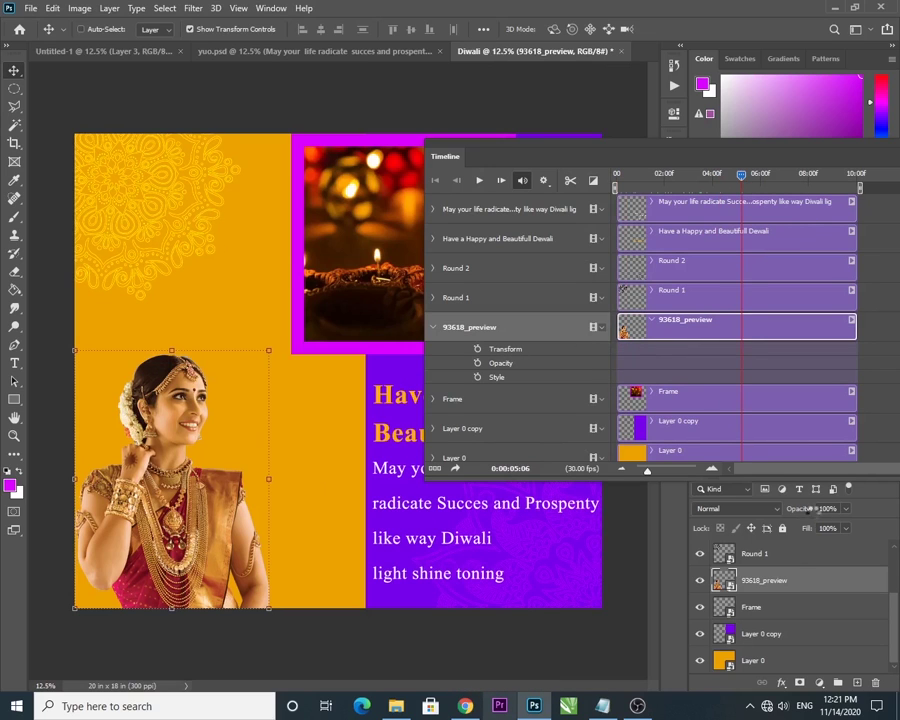
click(478, 363)
drag(742, 177, 616, 177)
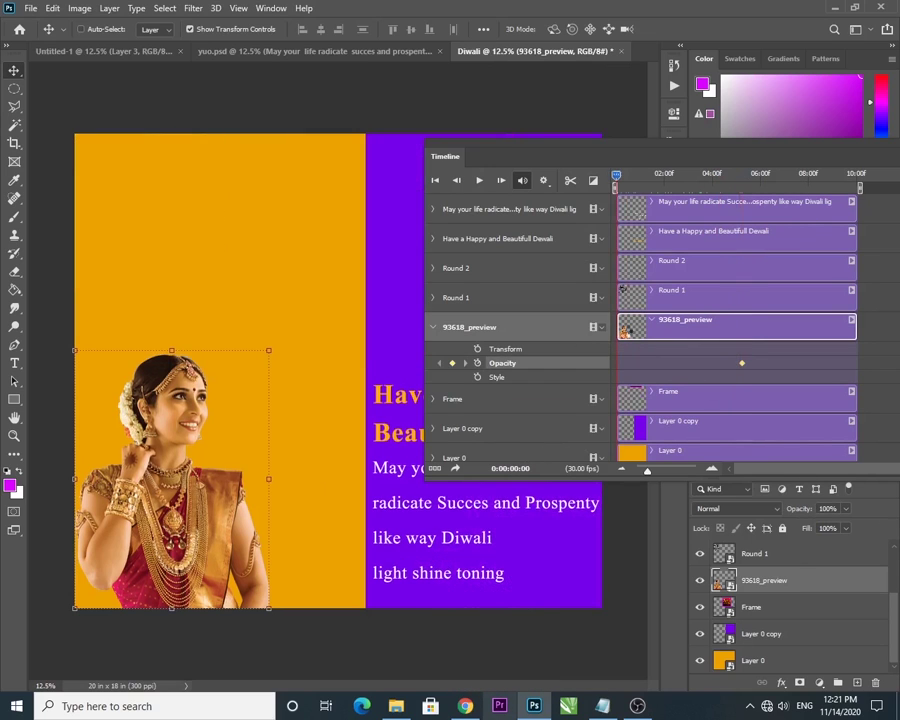
drag(798, 508, 406, 508)
Collapse the 93618_preview track, expand the "Have a Happy and Beautifull Dewali" heading and add its Transform keyframe at 0:00:06:29.
drag(554, 145, 376, 36)
click(255, 217)
ctrl+click(428, 398)
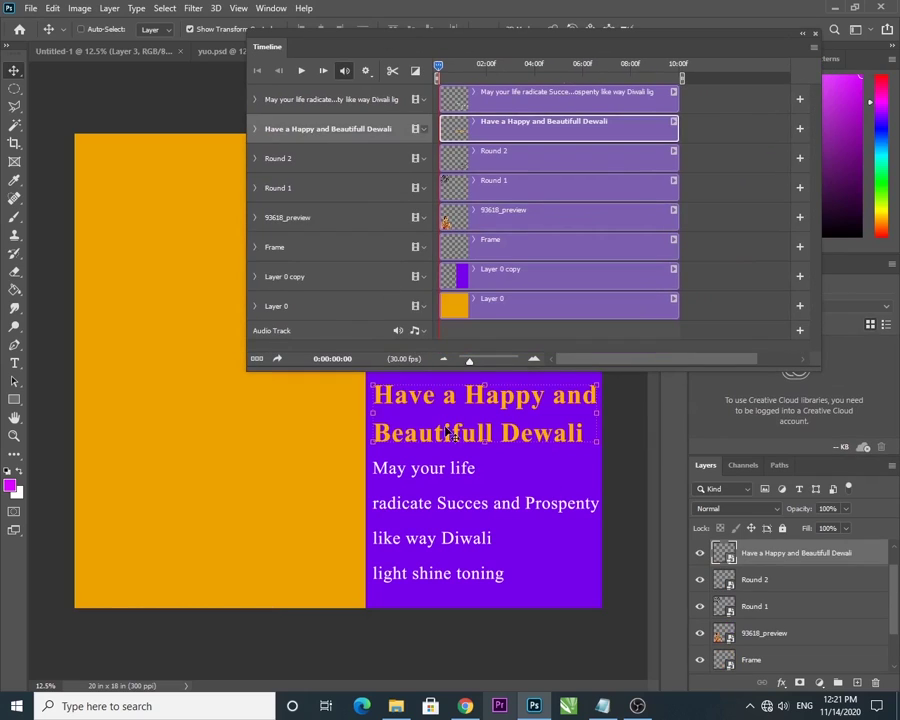
click(255, 129)
click(603, 72)
click(299, 150)
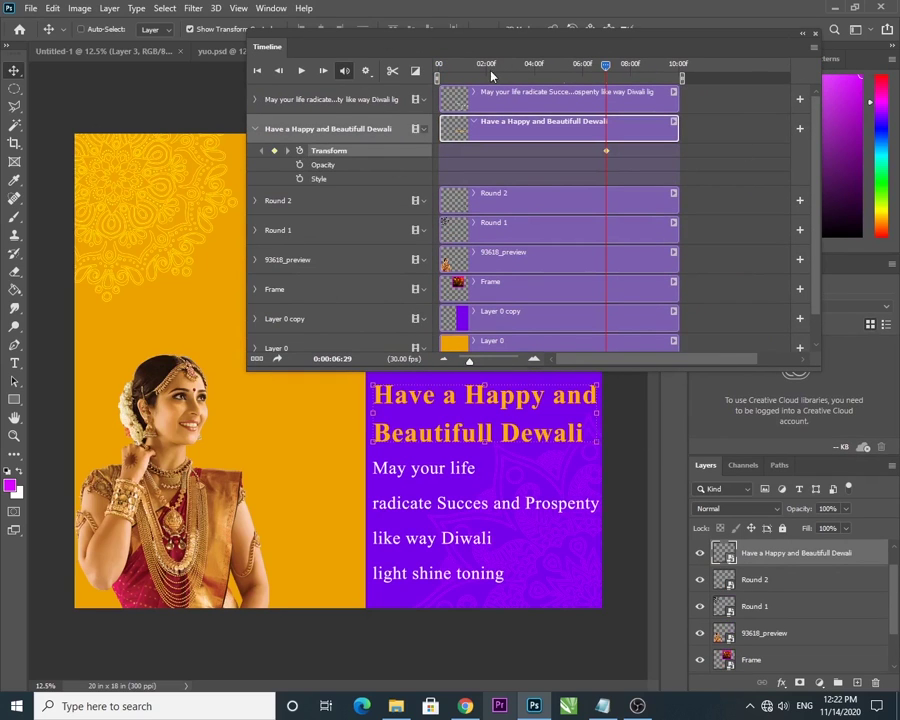
At the start of the timeline, move the "Have a Happy and Beautifull Dewali" heading horizontally off the poster's right edge and apply the transform.
click(440, 66)
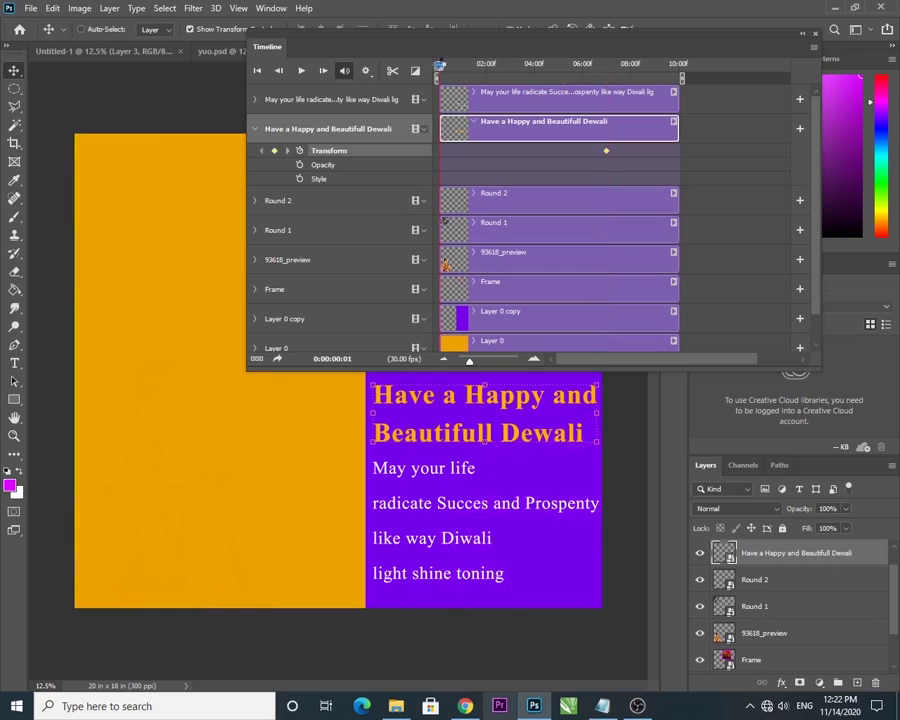
drag(466, 427, 468, 428)
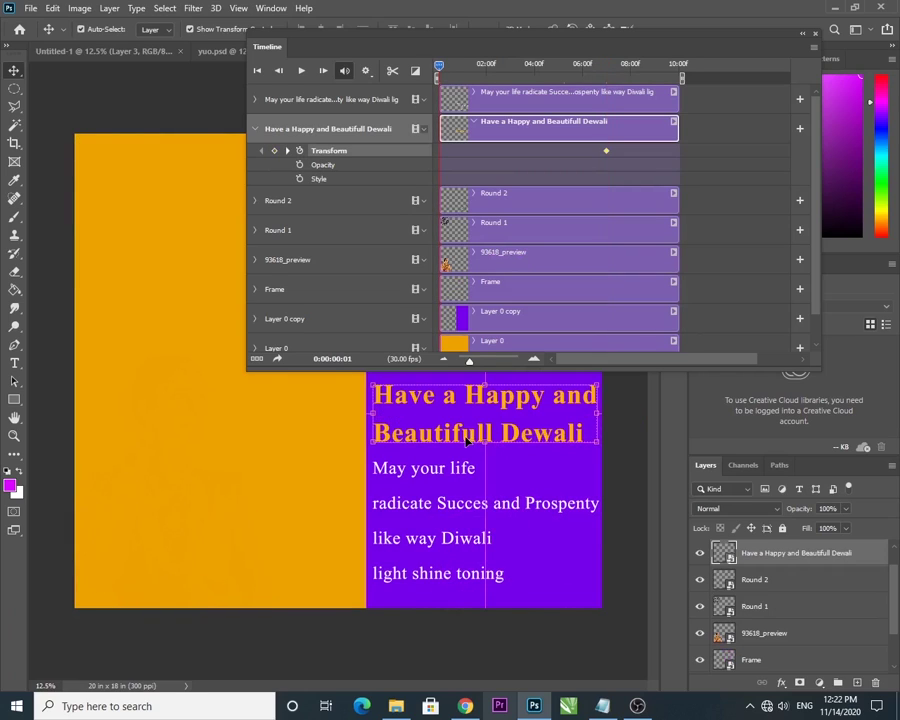
key(ctrl+t)
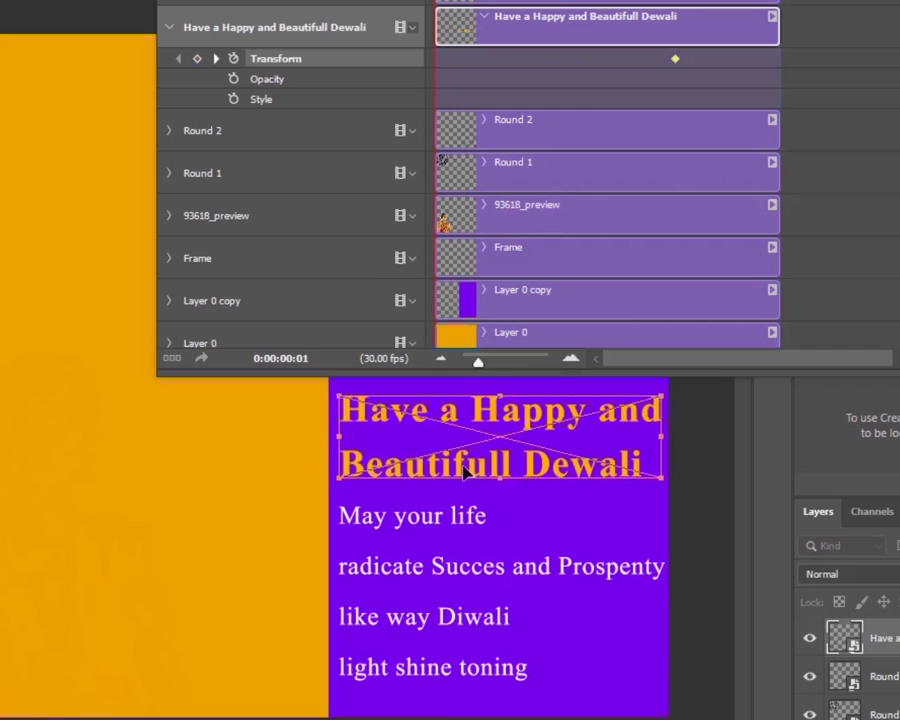
drag(459, 434, 770, 447)
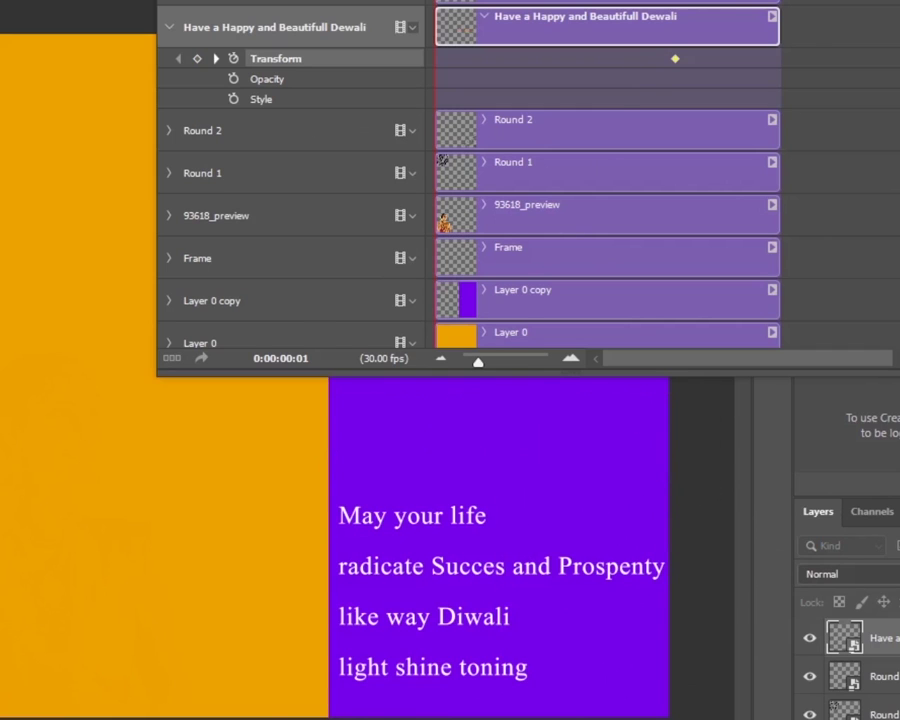
drag(650, 38, 621, 145)
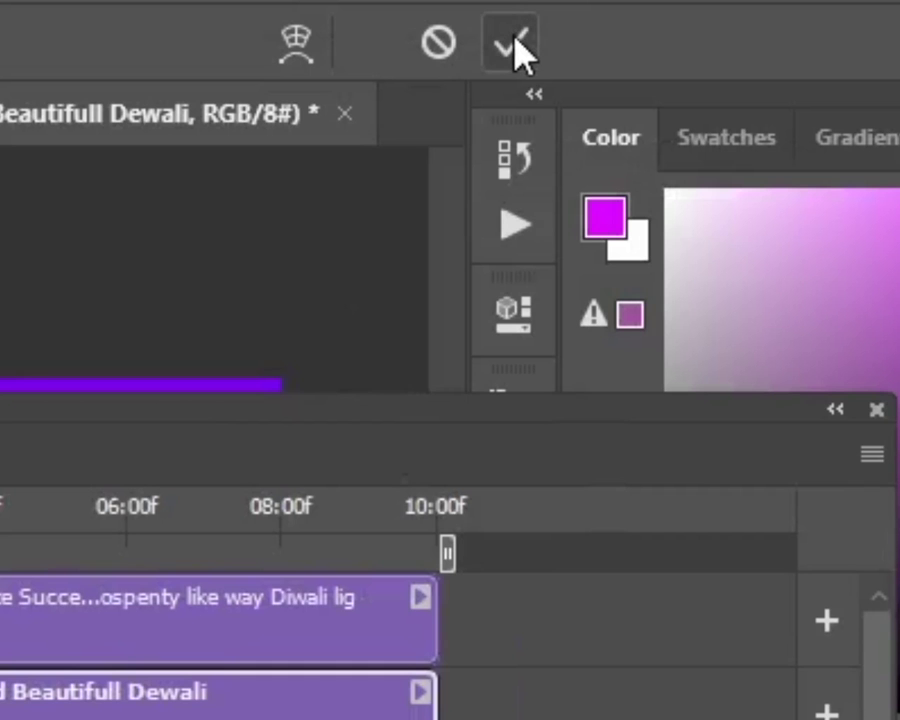
click(515, 43)
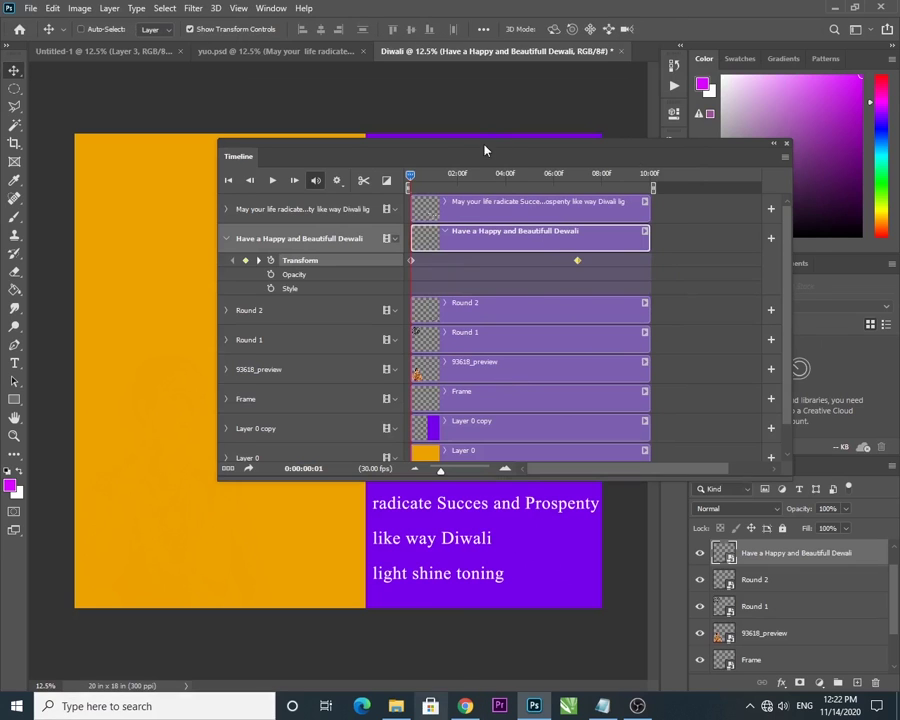
Preview the heading's slide, add an Opacity keyframe to it at 0:00:06:02 and set its opacity to 0% at 0:00.
drag(472, 147, 378, 38)
key(space)
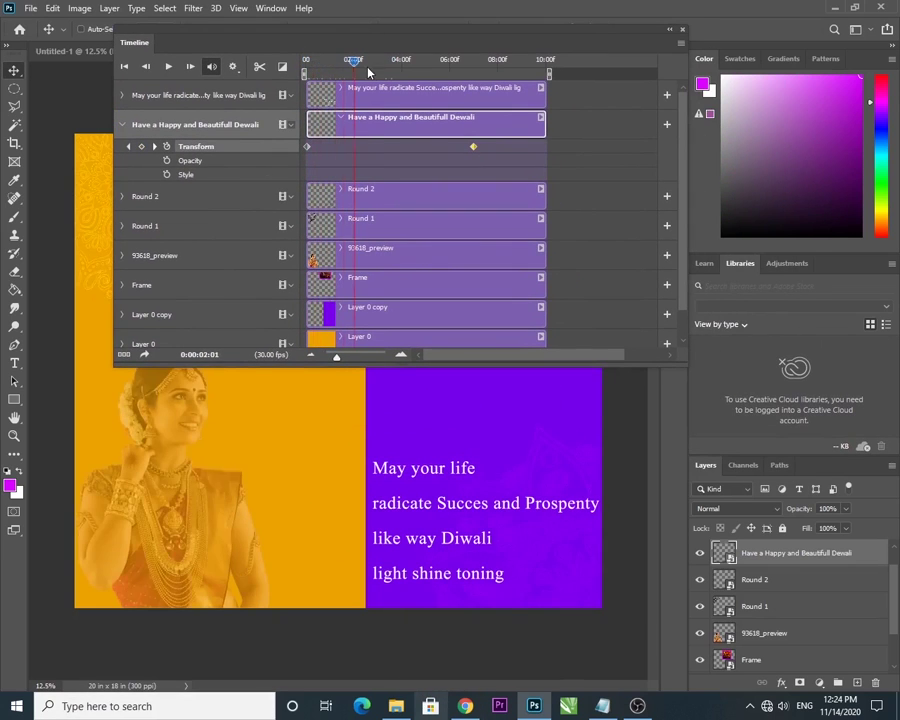
drag(368, 72, 456, 76)
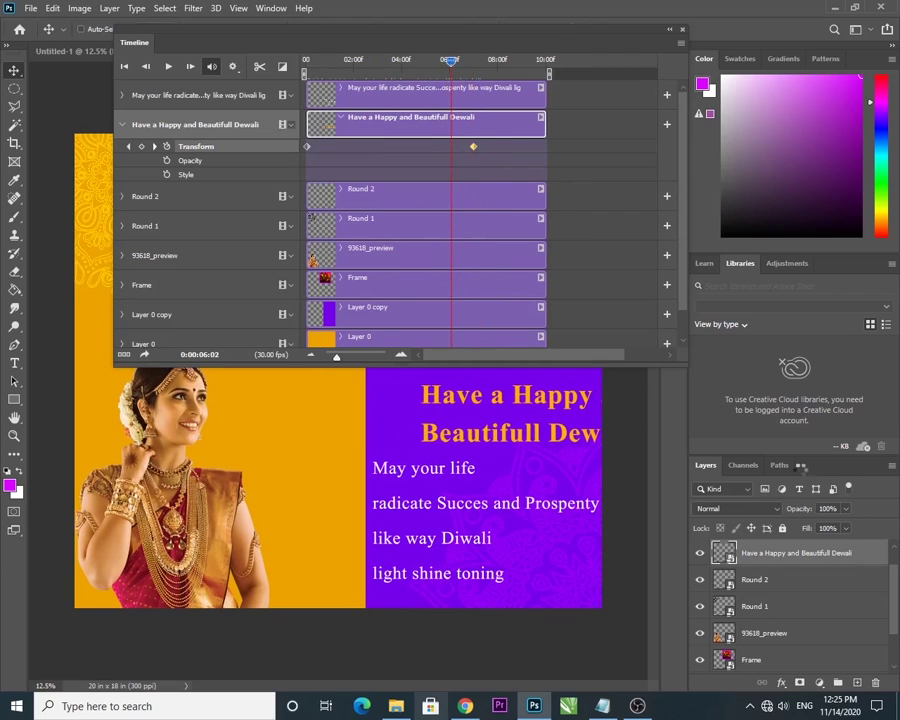
click(167, 160)
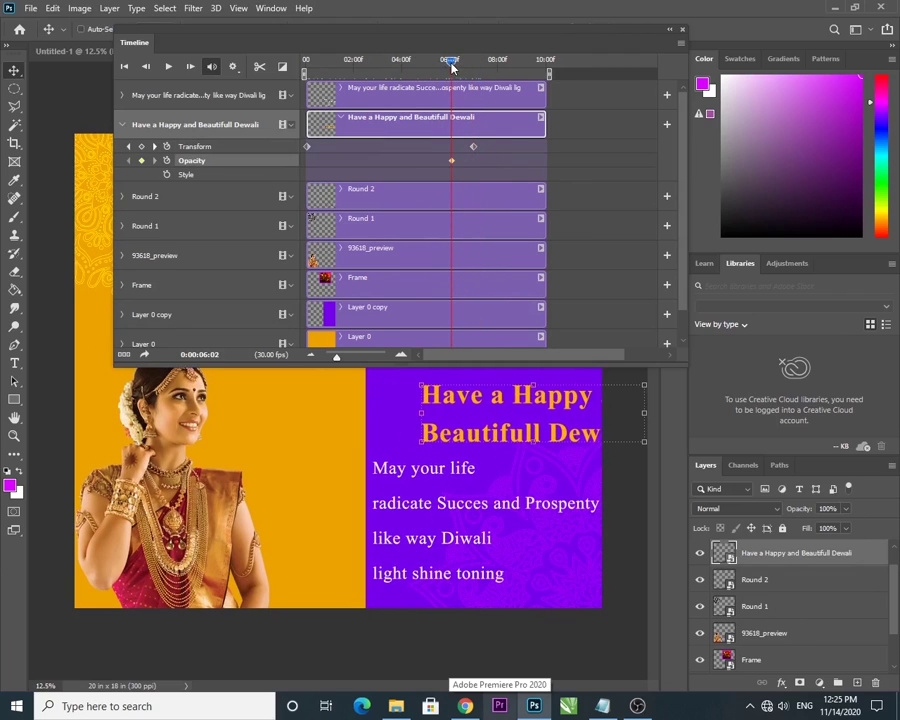
drag(447, 63, 290, 66)
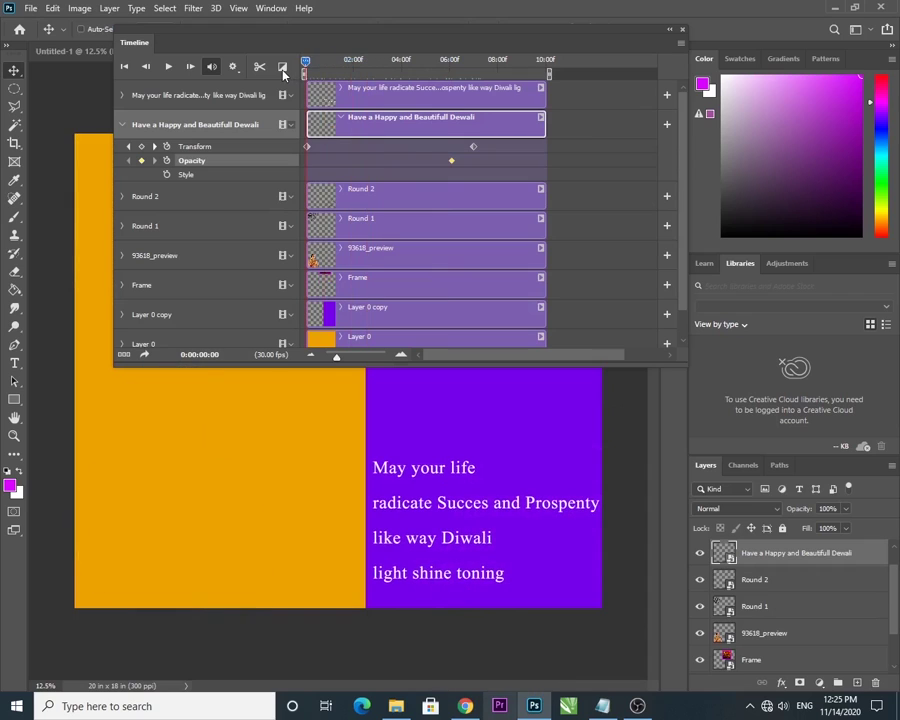
drag(799, 512, 211, 499)
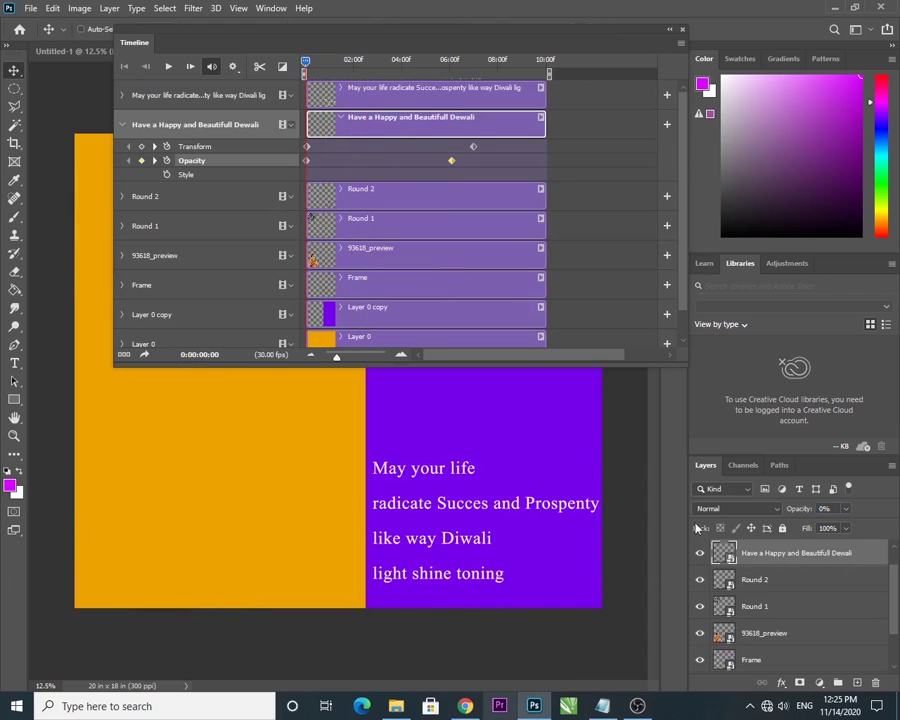
Expand the "May your life radicate" message track in place of the heading's, and place its Transform keyframe at about 6.5 seconds.
click(123, 124)
click(122, 95)
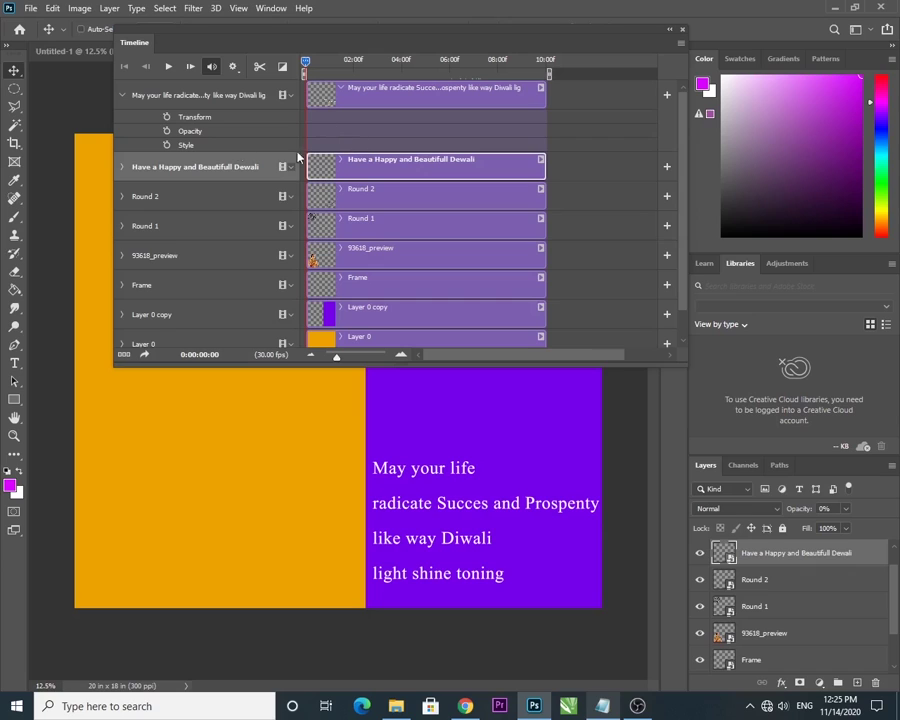
click(166, 117)
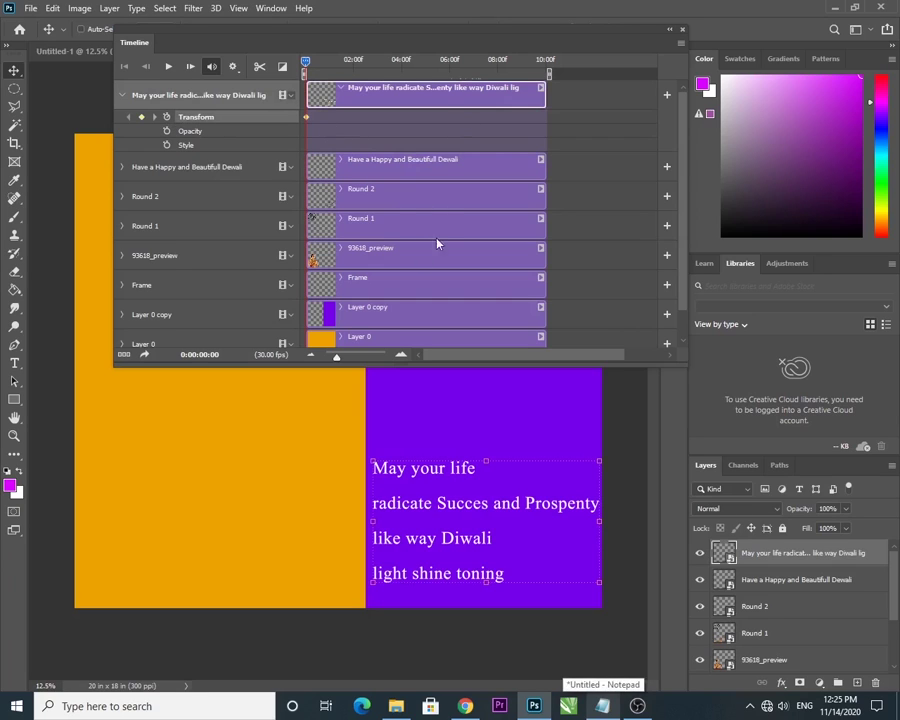
drag(307, 121, 463, 126)
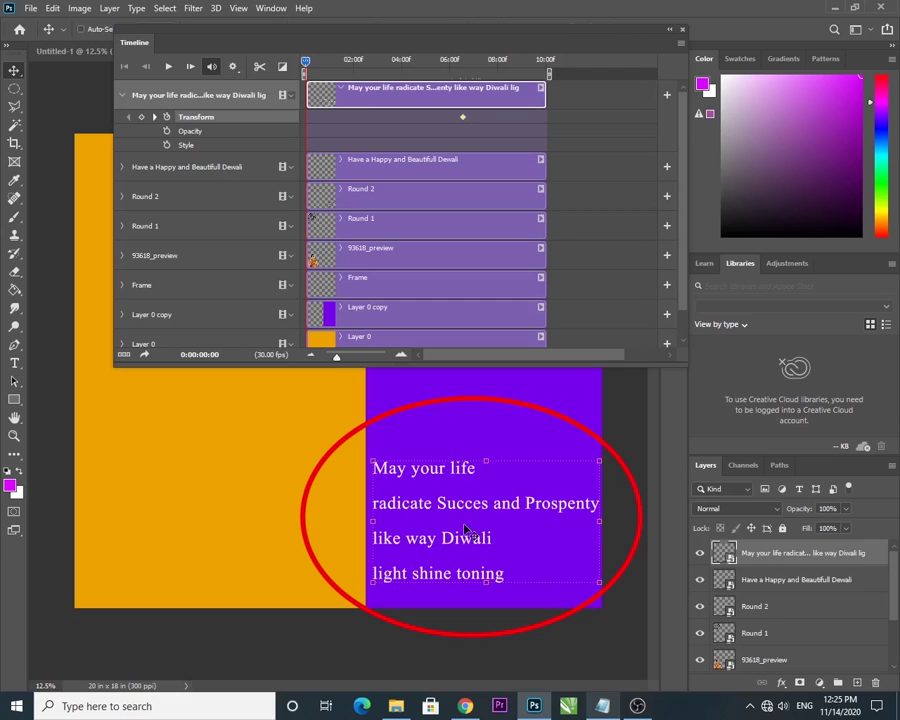
At 0:00, move the "May your life" message left onto the orange background, beside the purple area, and apply the transform.
key(ctrl+t)
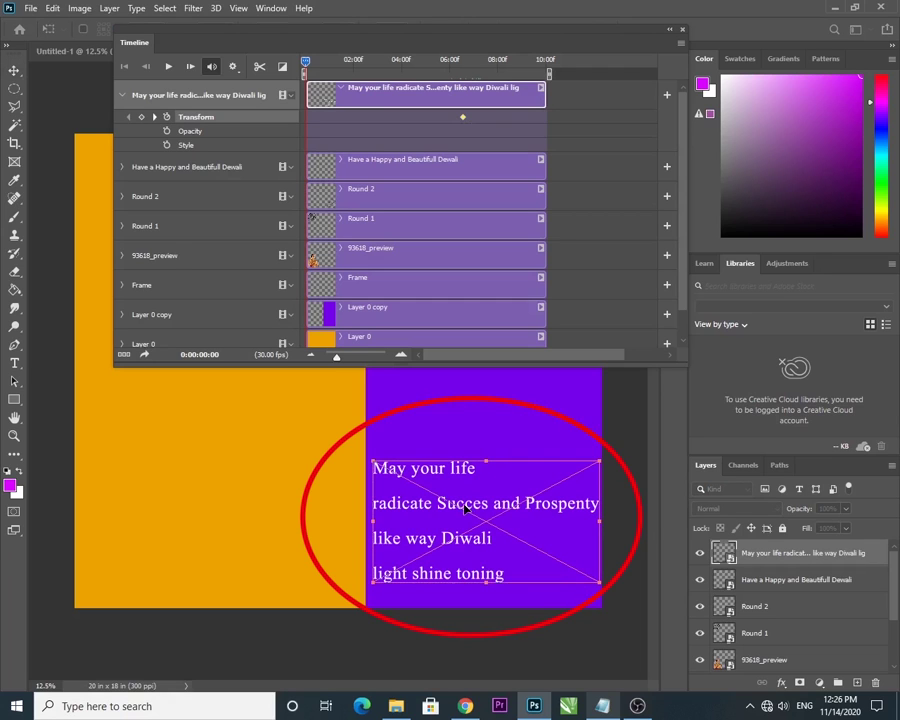
drag(467, 508, 234, 508)
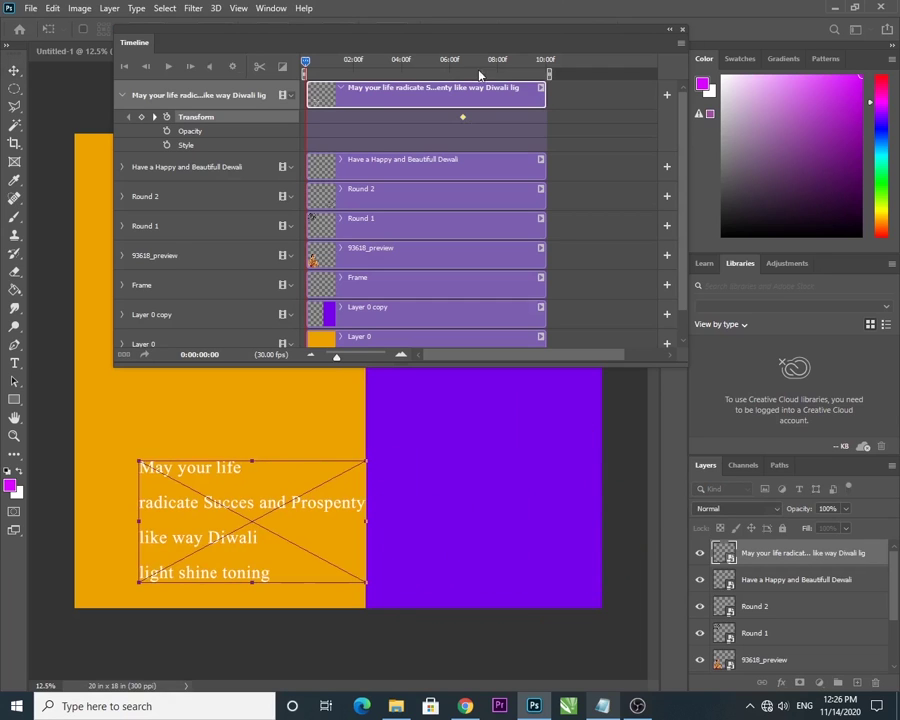
drag(441, 42, 444, 97)
key(Return)
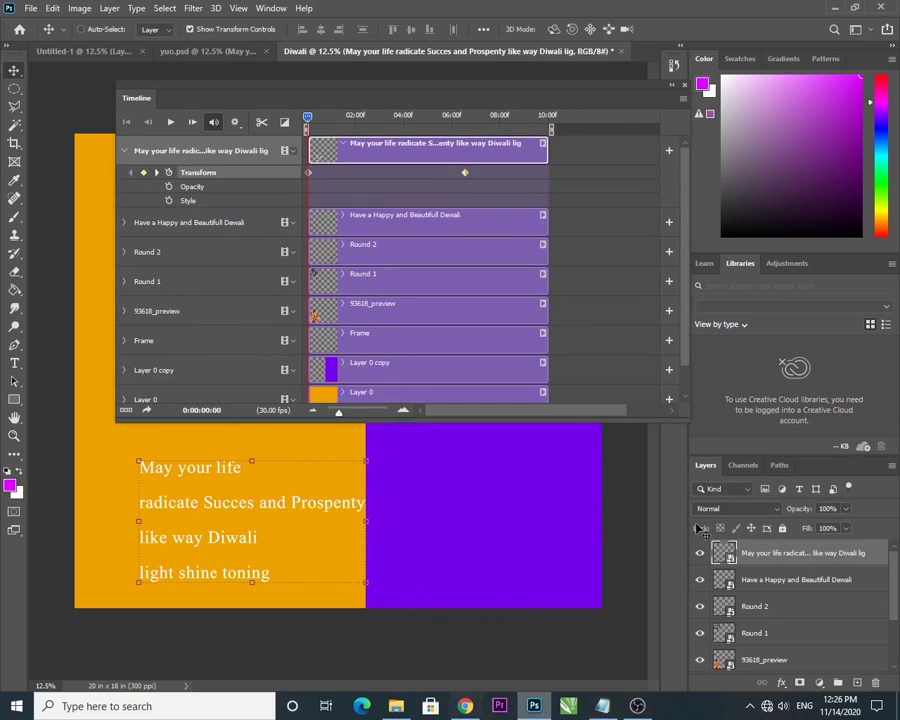
Add Opacity keyframes to the "May your life" message, with 0% at 0:00 and 100% at 0:00:07:05.
drag(797, 508, 714, 530)
click(169, 186)
drag(444, 118, 480, 116)
key(0)
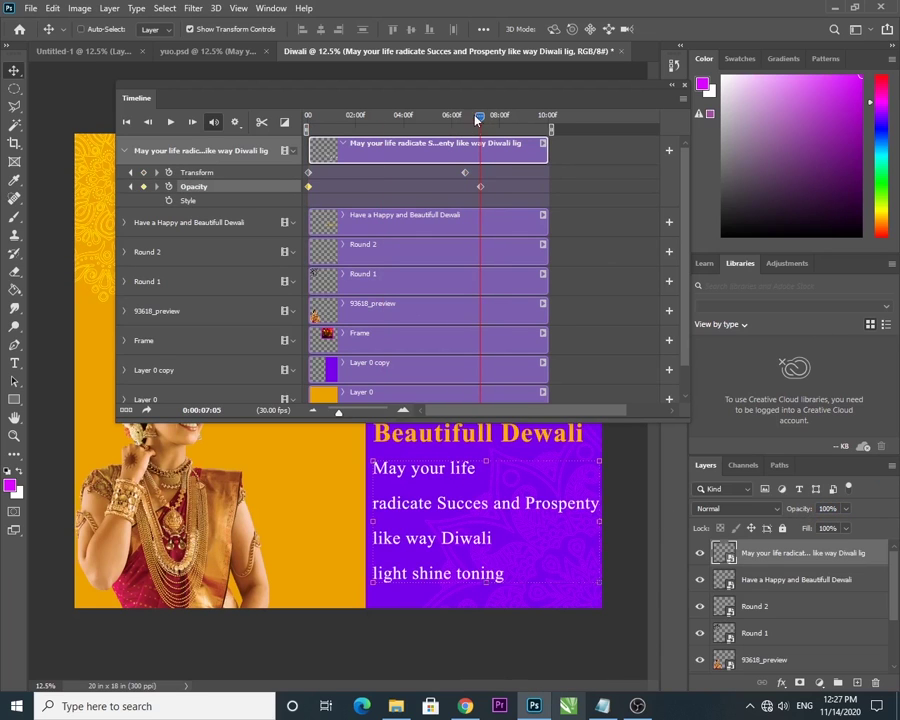
Set the message's opacity to 0% at 0:00:04:02 and move its full-opacity keyframe to 8 seconds.
key(space)
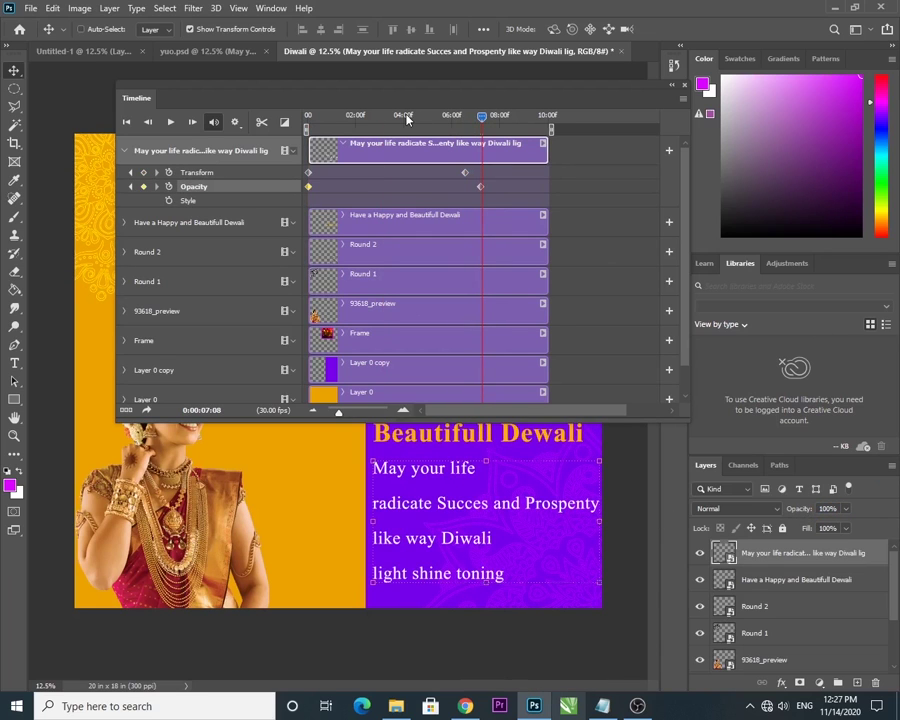
click(406, 118)
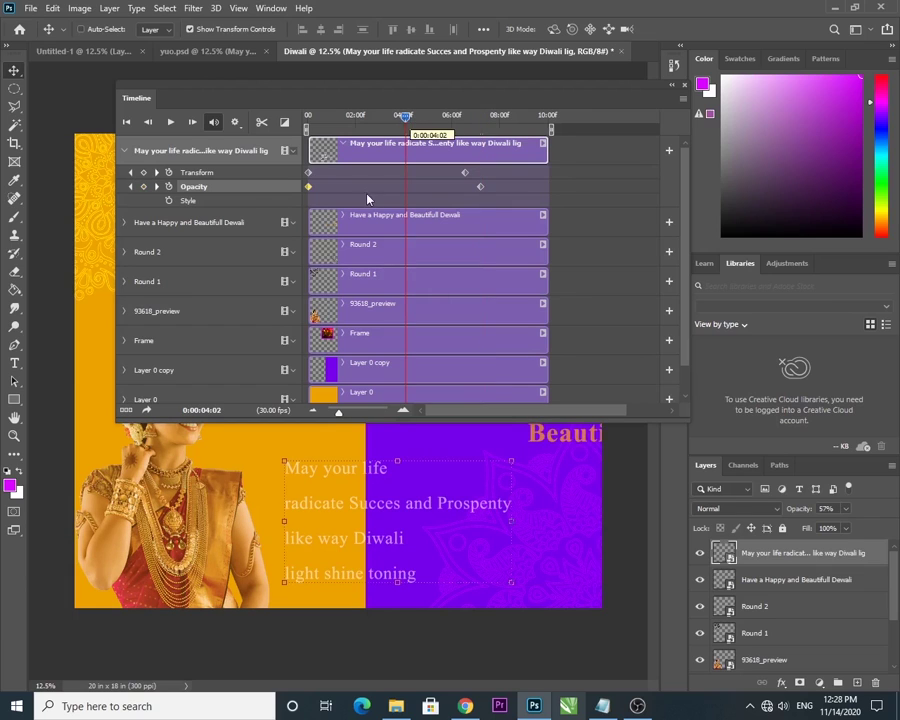
key(0)
key(0)
drag(480, 186, 499, 186)
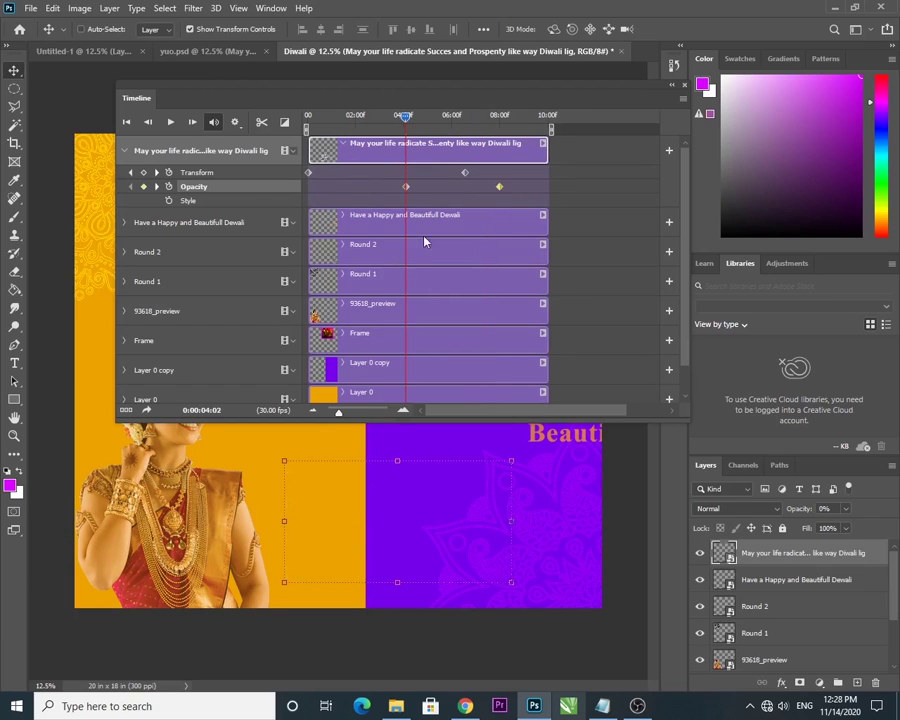
Collapse the message track, expand Layer 0 copy and add its Opacity keyframe at 0:00 with 0% opacity.
click(124, 150)
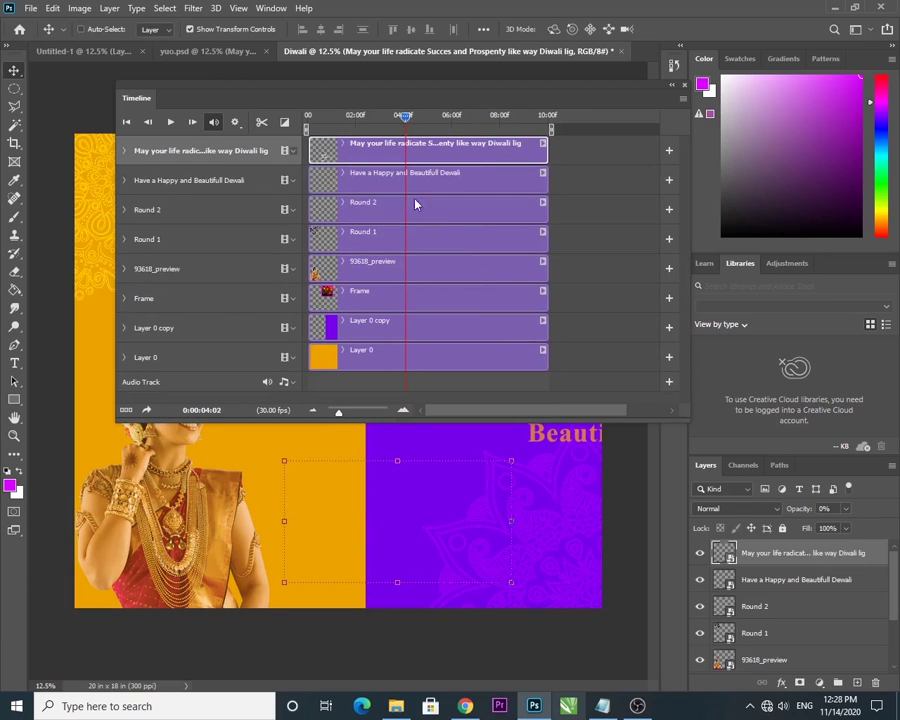
click(150, 327)
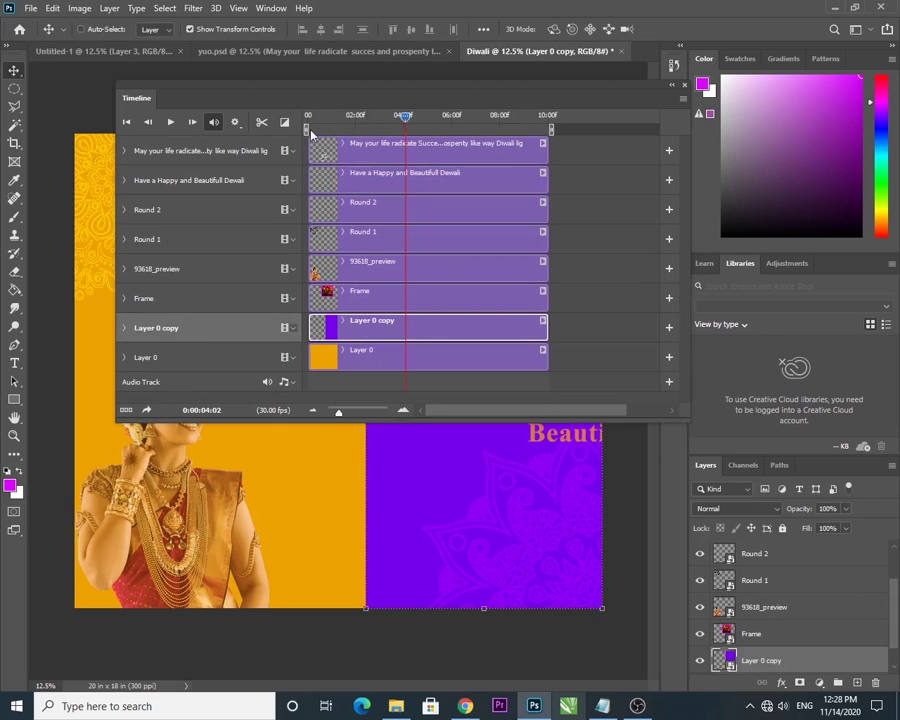
key(Right)
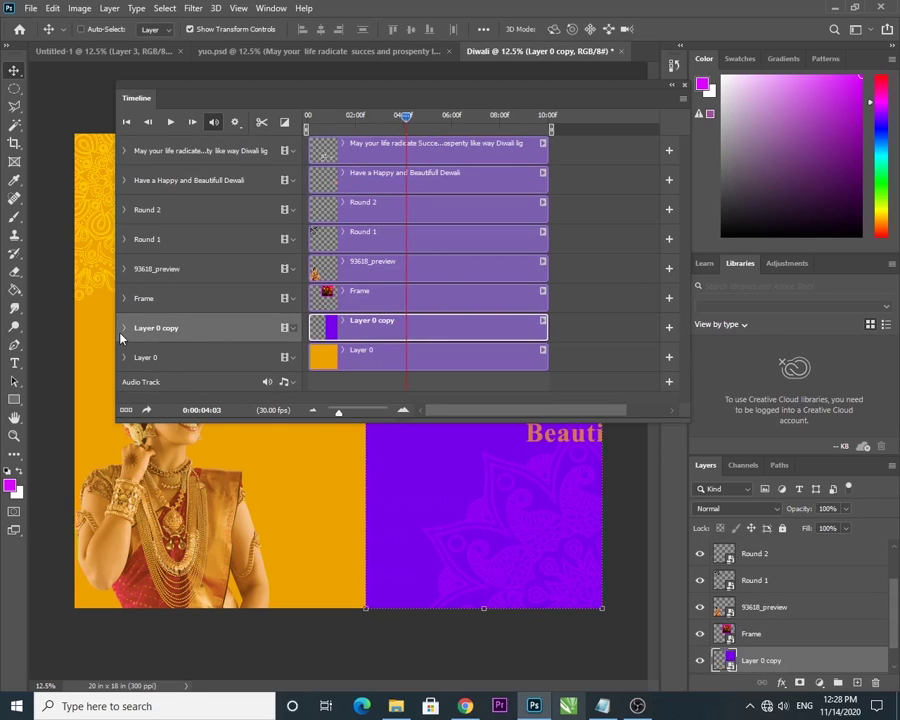
key(Home)
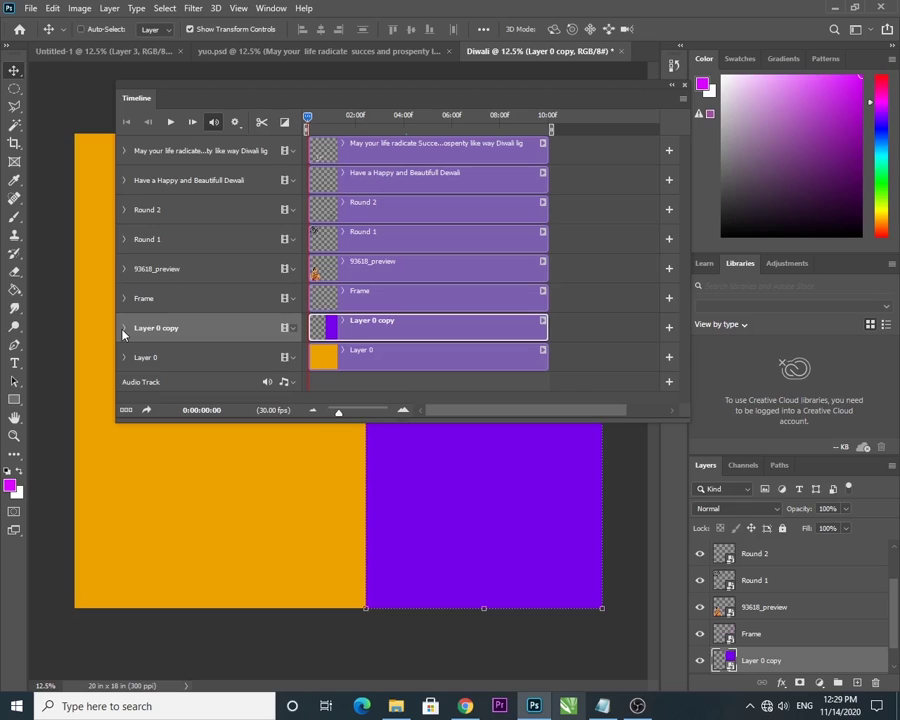
click(124, 329)
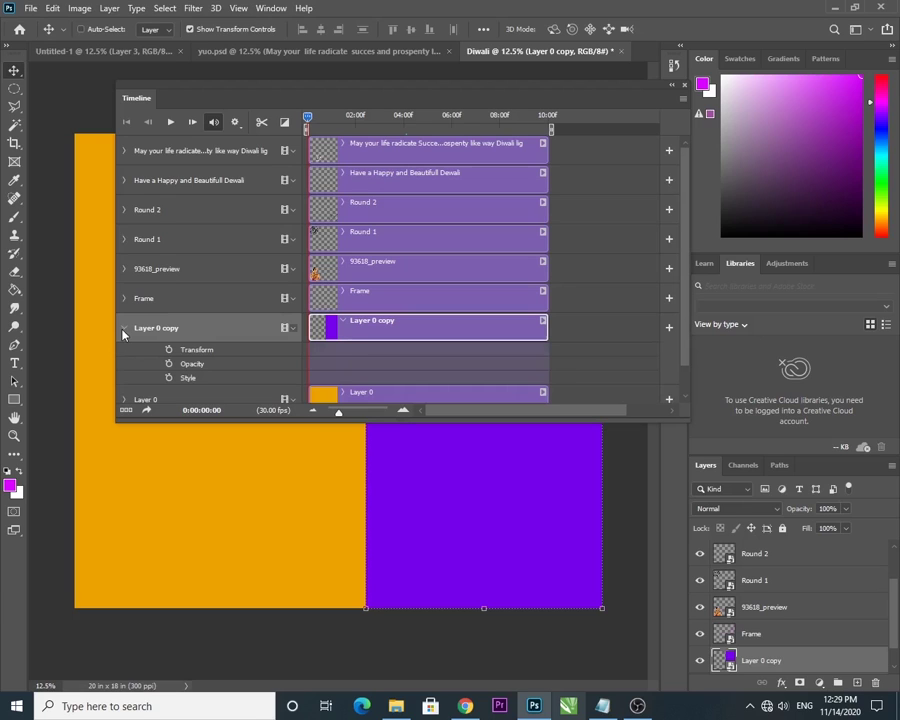
click(168, 364)
key(0)
key(0)
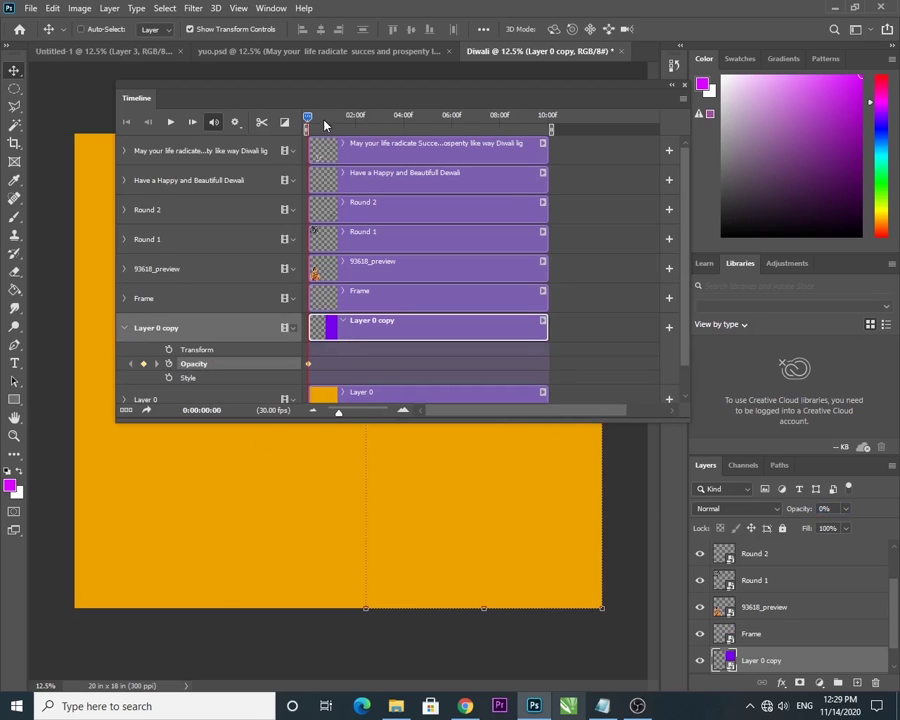
Set Layer 0 copy to 100% opacity at 0:00:03:01 and collapse its track.
drag(324, 124, 385, 352)
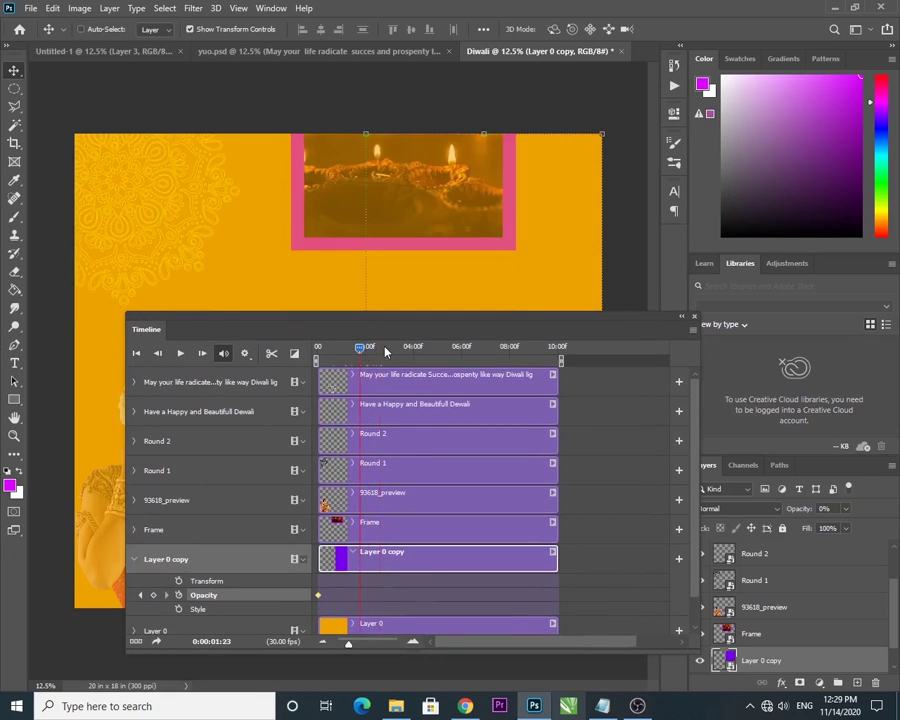
click(390, 347)
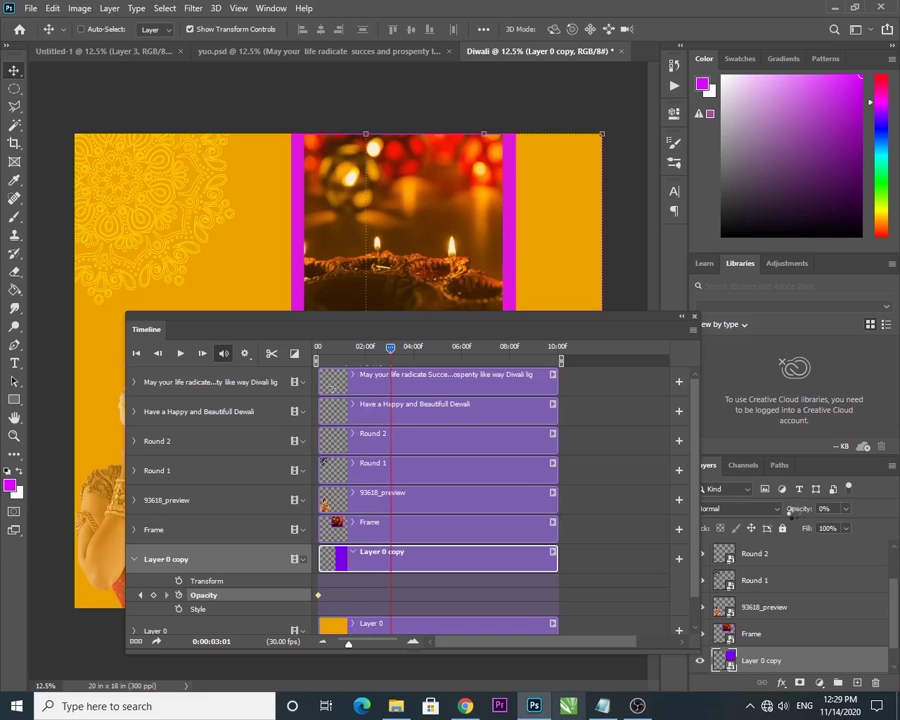
drag(798, 514, 880, 510)
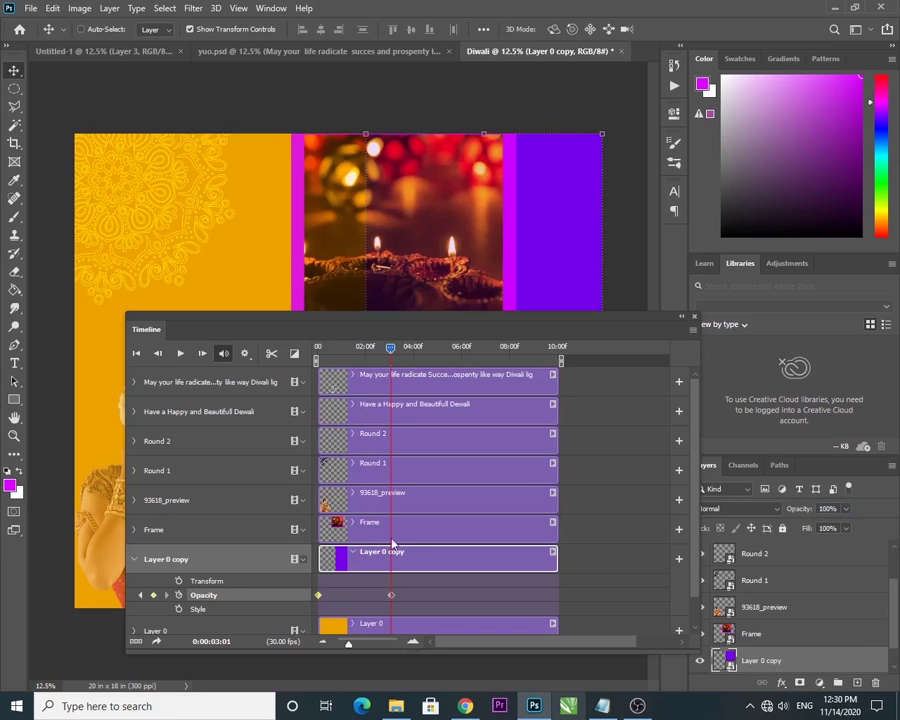
click(133, 559)
drag(514, 323, 494, 201)
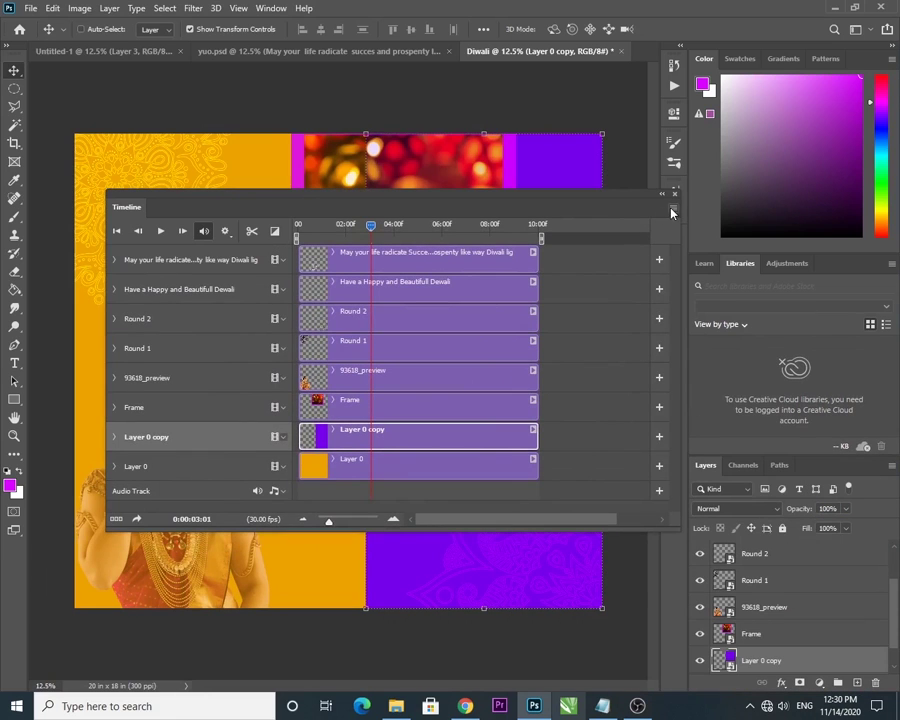
Open the Render Video settings, keeping Adobe Media Encoder as the encoder and the Today work folder as the destination.
click(672, 211)
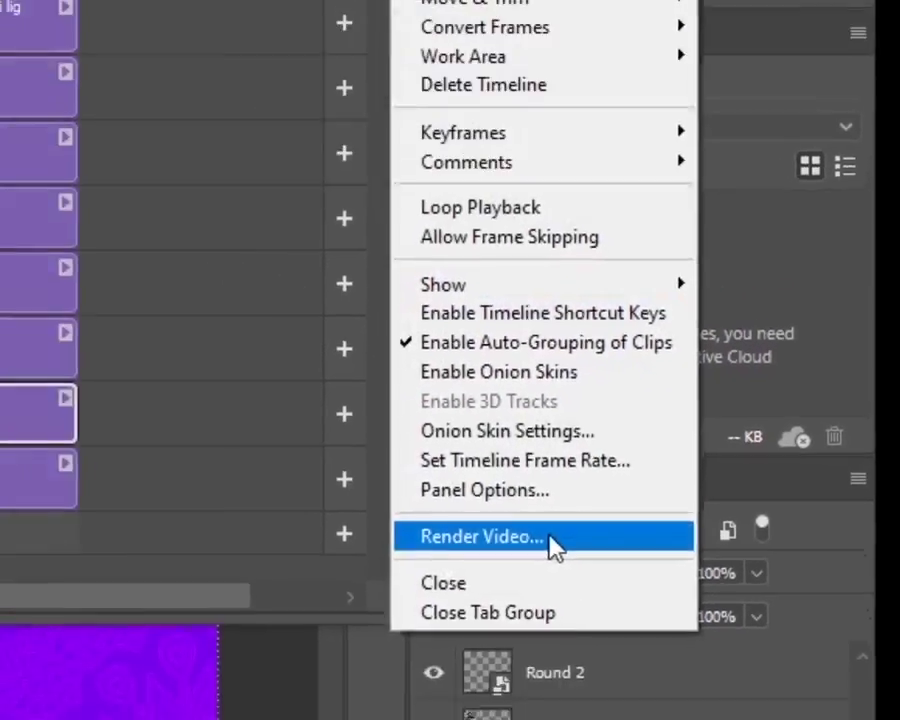
click(443, 572)
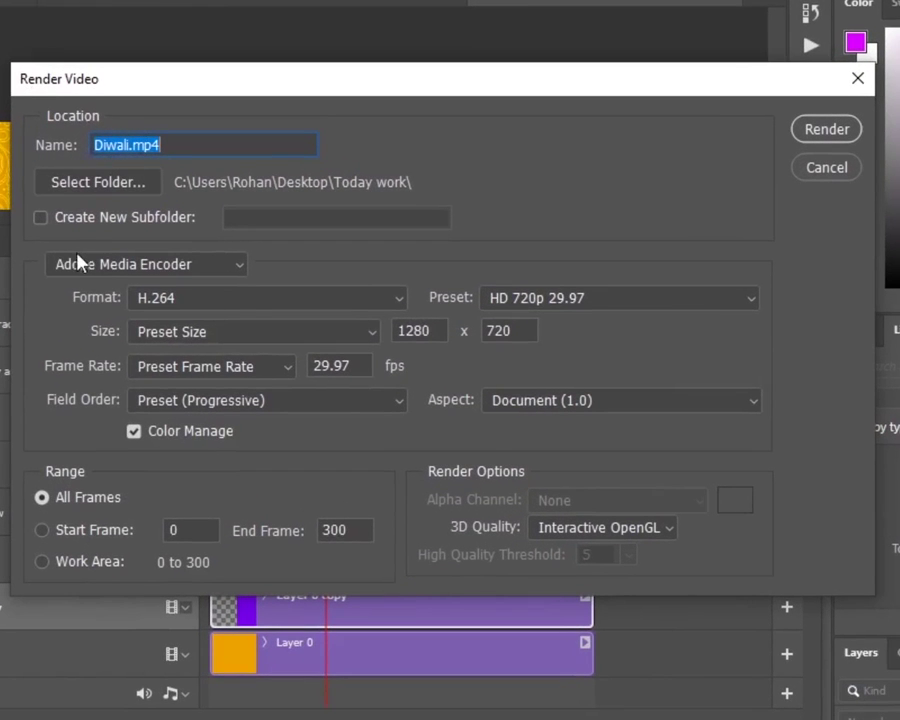
click(86, 263)
click(125, 287)
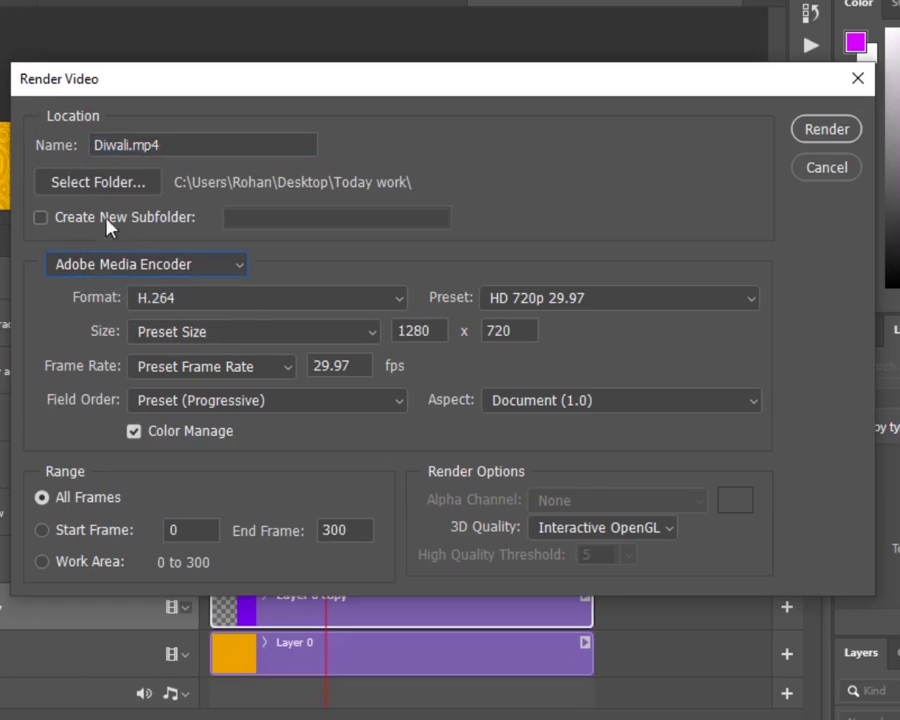
click(72, 185)
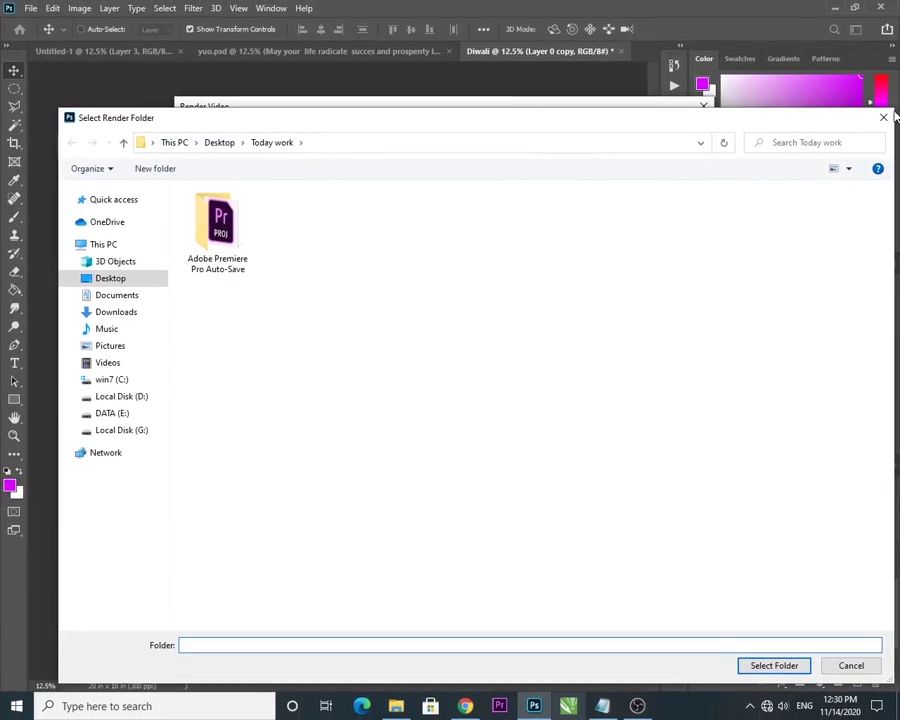
click(883, 117)
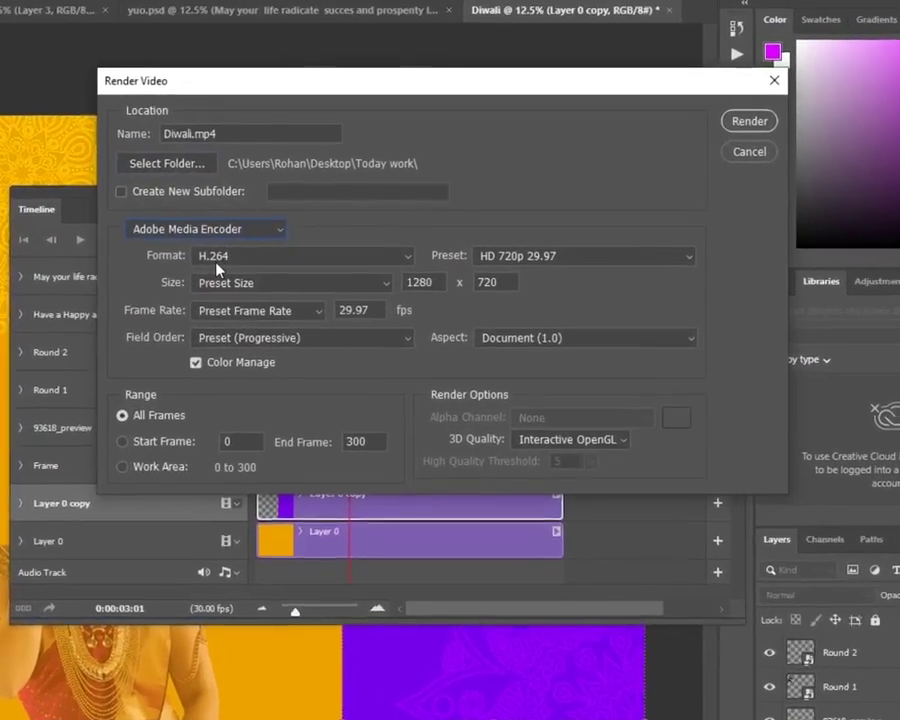
Keep the H.264 format, choose the HD 720p 29.97 preset and render all frames to Diwali.mp4.
click(216, 265)
click(214, 263)
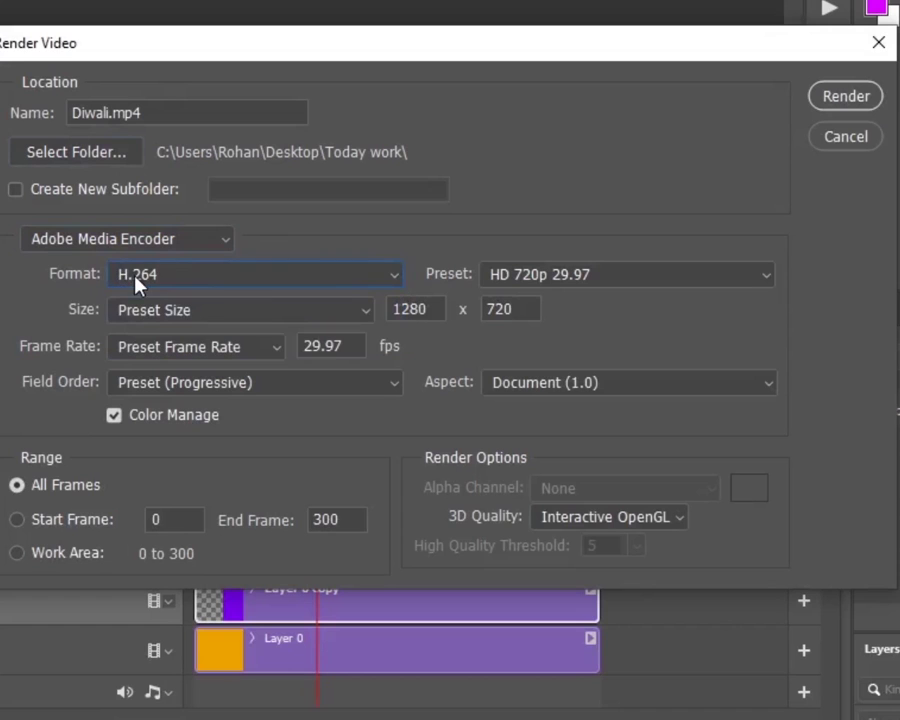
click(535, 280)
click(535, 281)
click(534, 275)
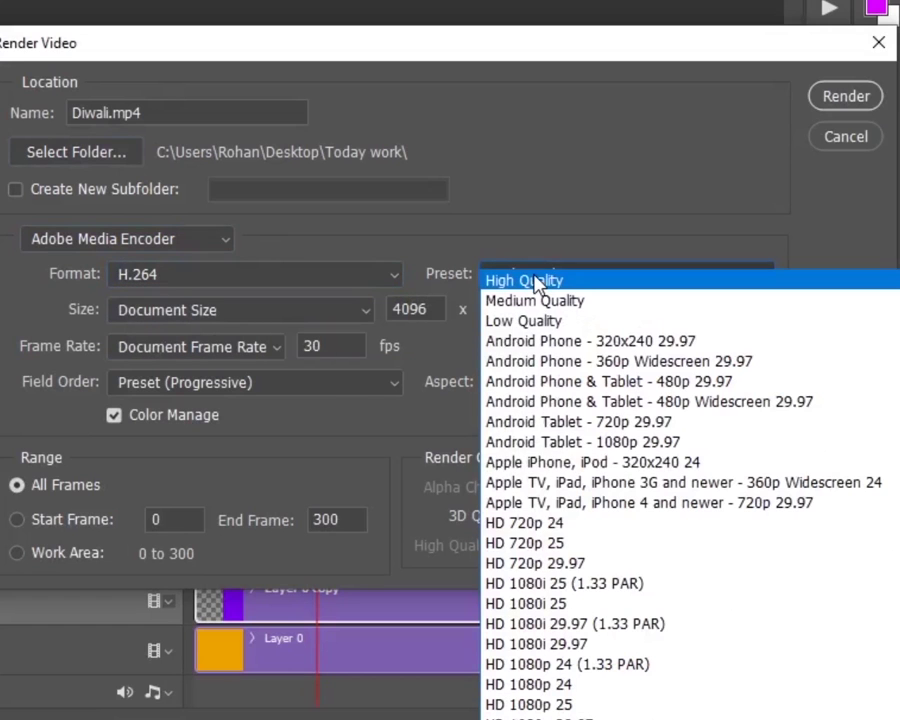
click(585, 564)
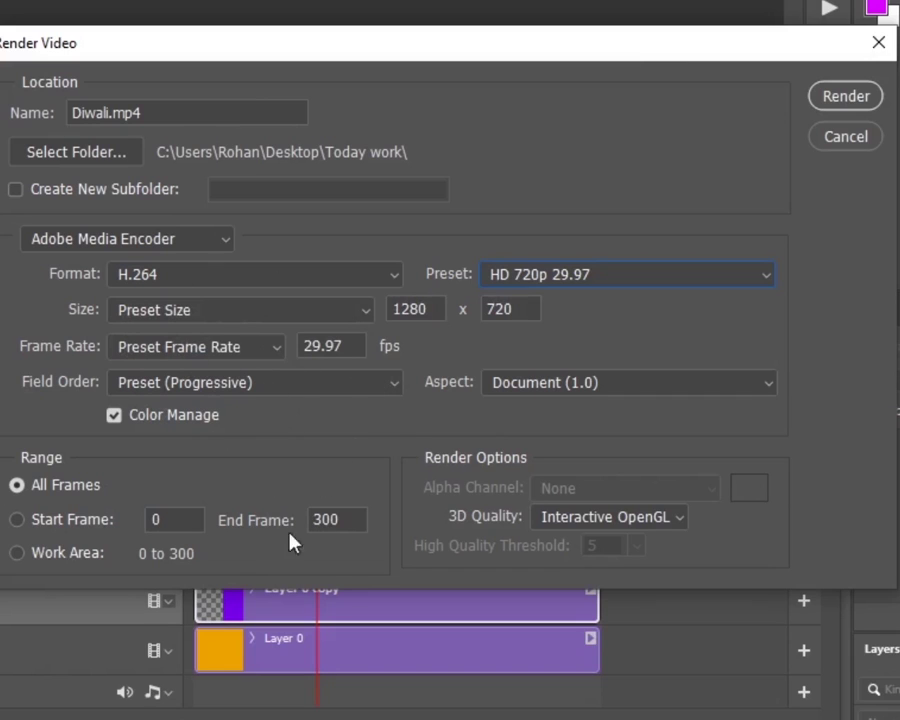
click(836, 100)
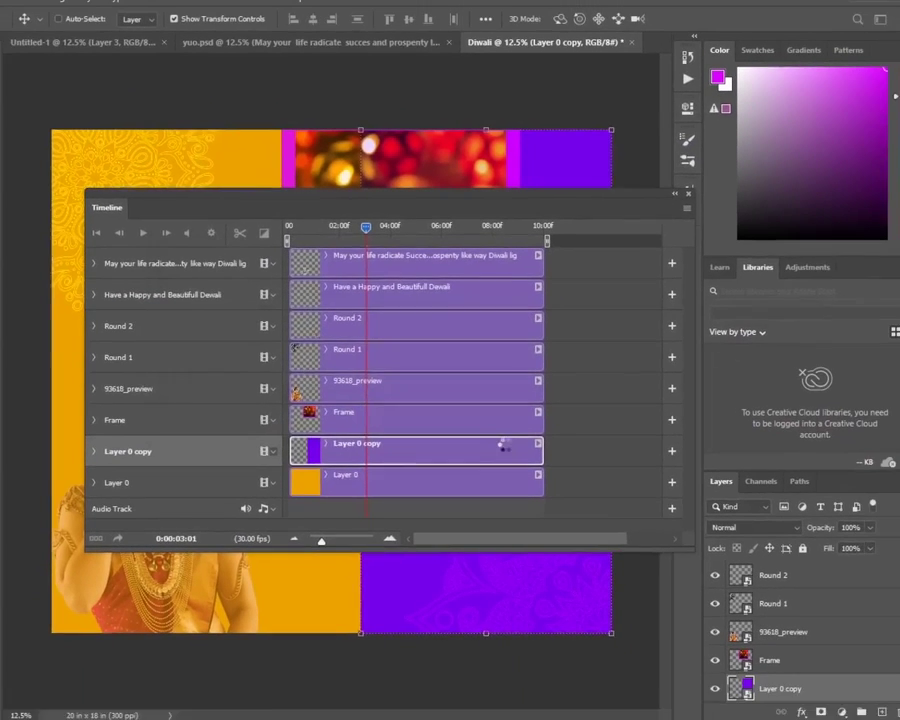